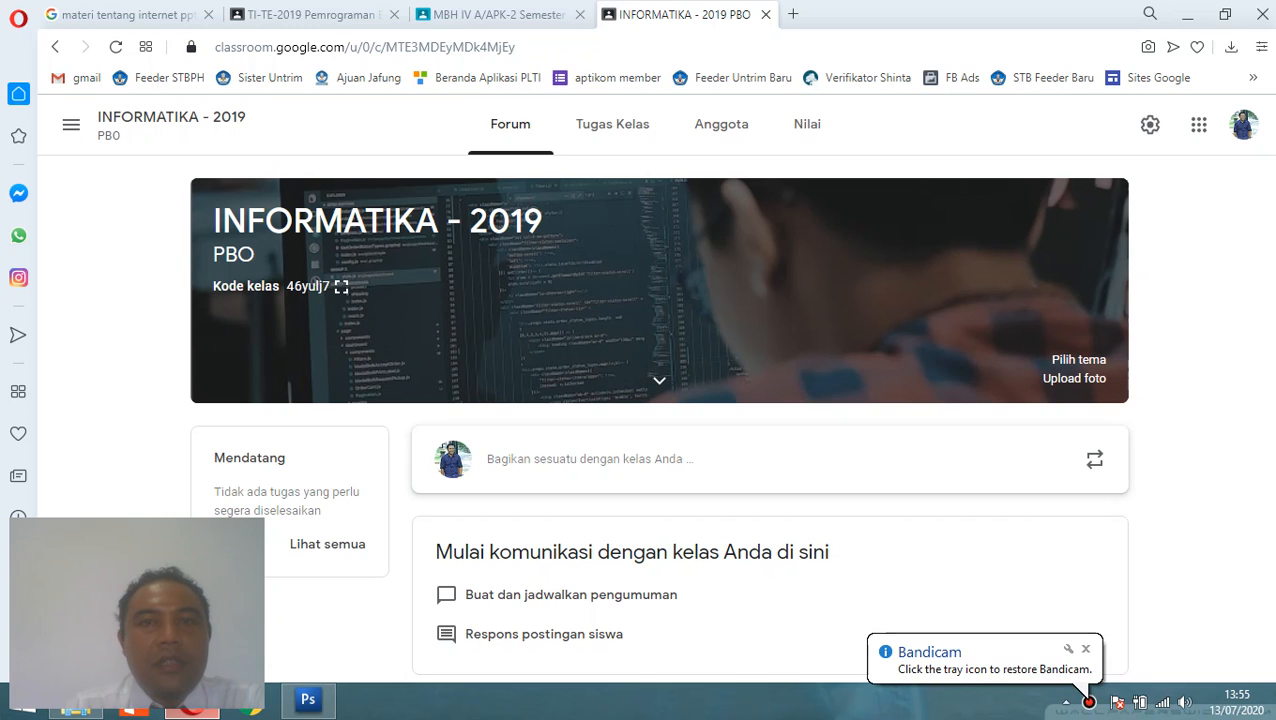
Step: Add a topic named "Pertemuan 1 - Pengantar PBO" to the classwork of the INFORMATIKA - 2019 class
{"action": "left_click", "coordinate": [612, 124]}
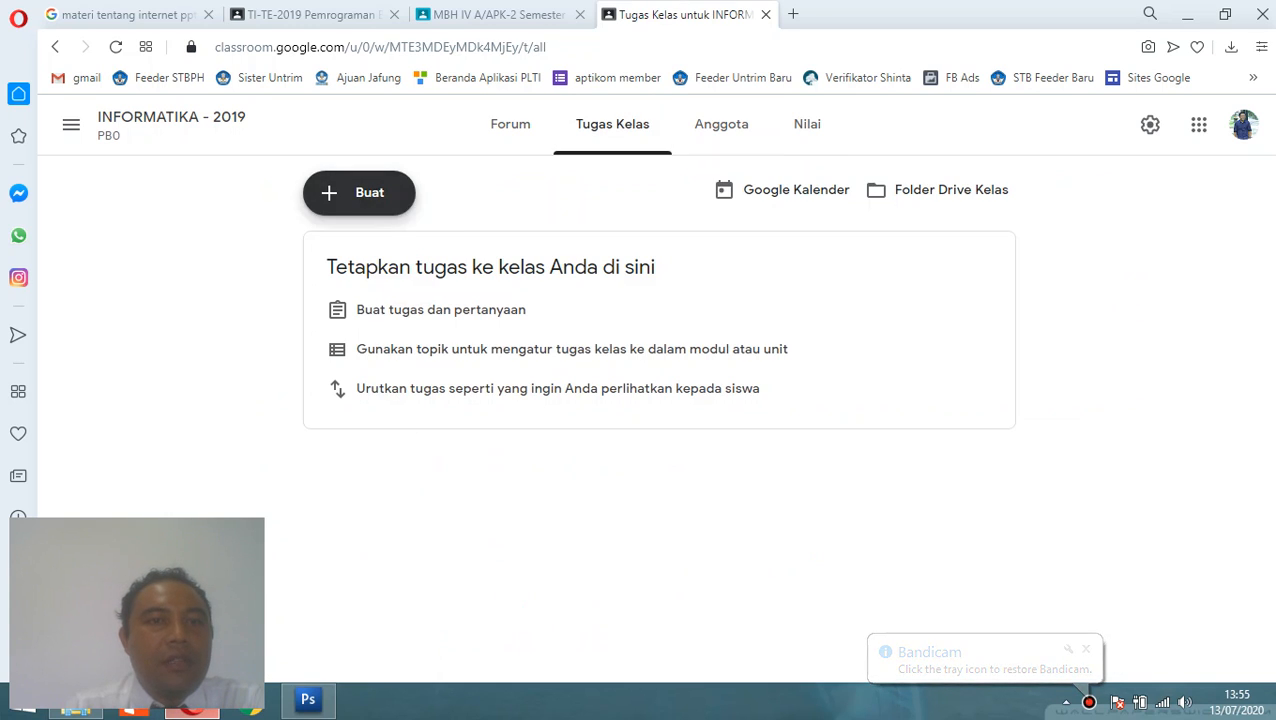
{"action": "left_click", "coordinate": [359, 192]}
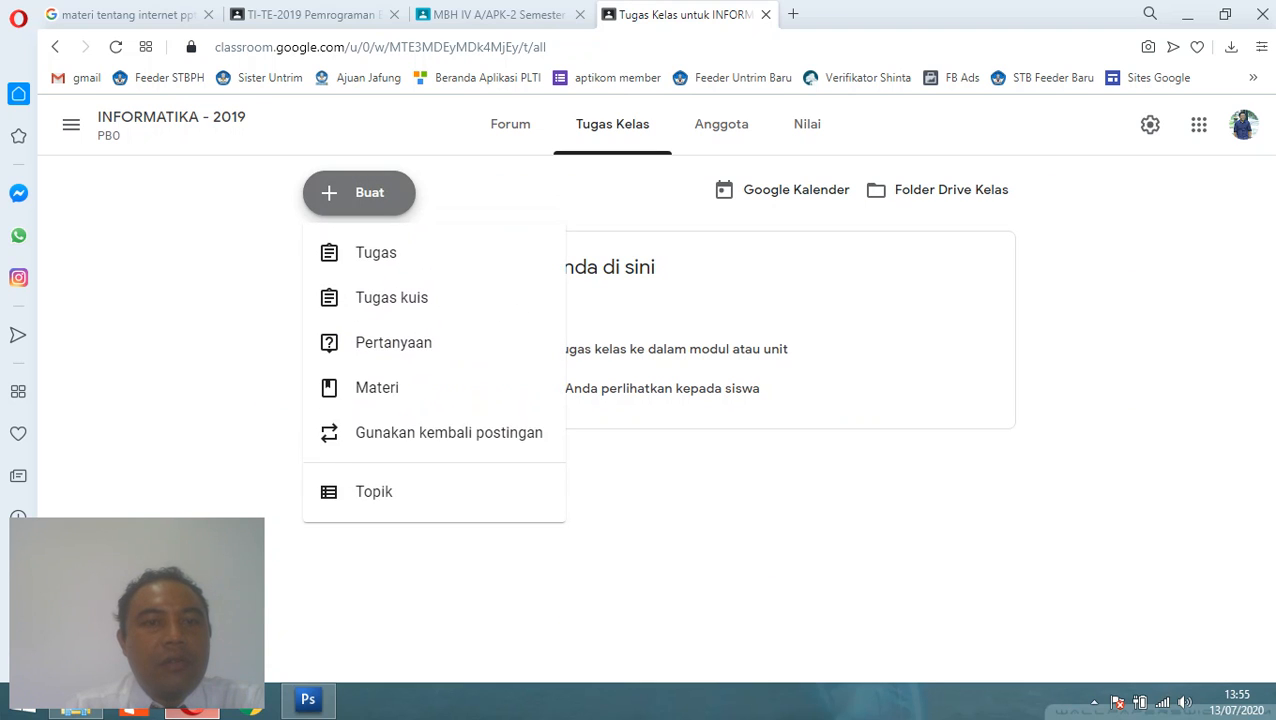
{"action": "left_click", "coordinate": [359, 192]}
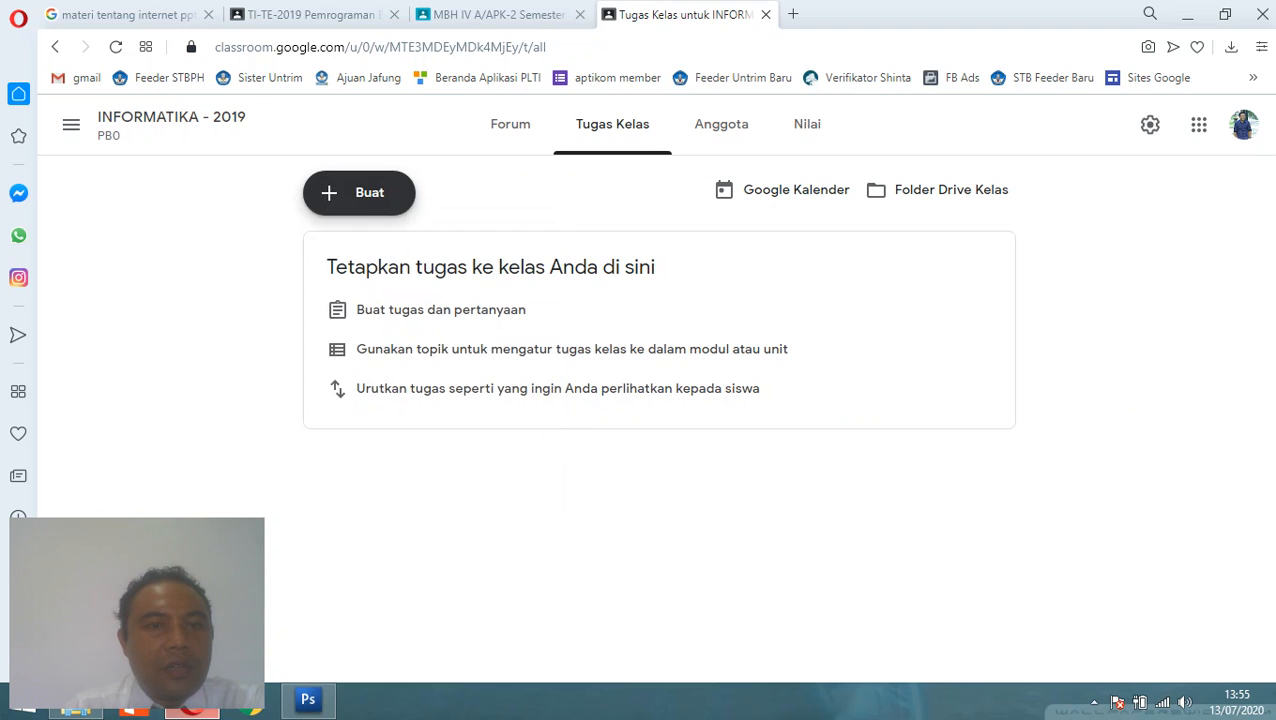
{"action": "left_click", "coordinate": [359, 192]}
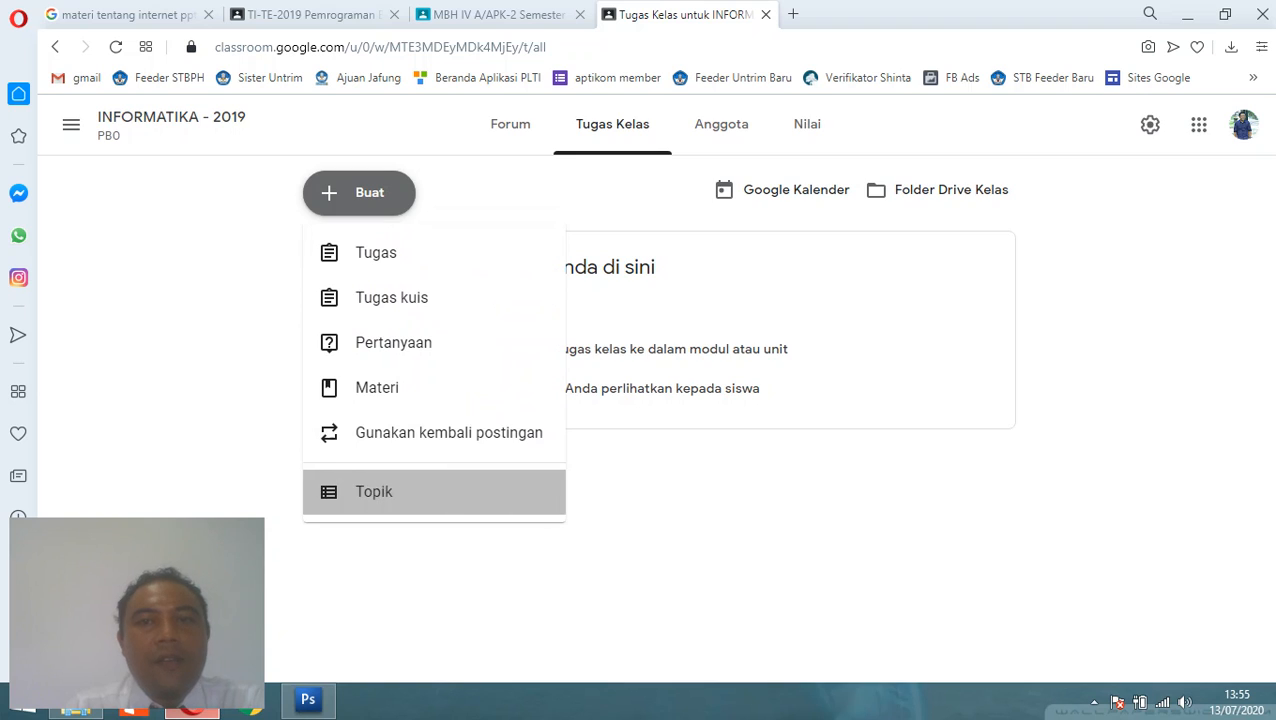
{"action": "left_click", "coordinate": [373, 491]}
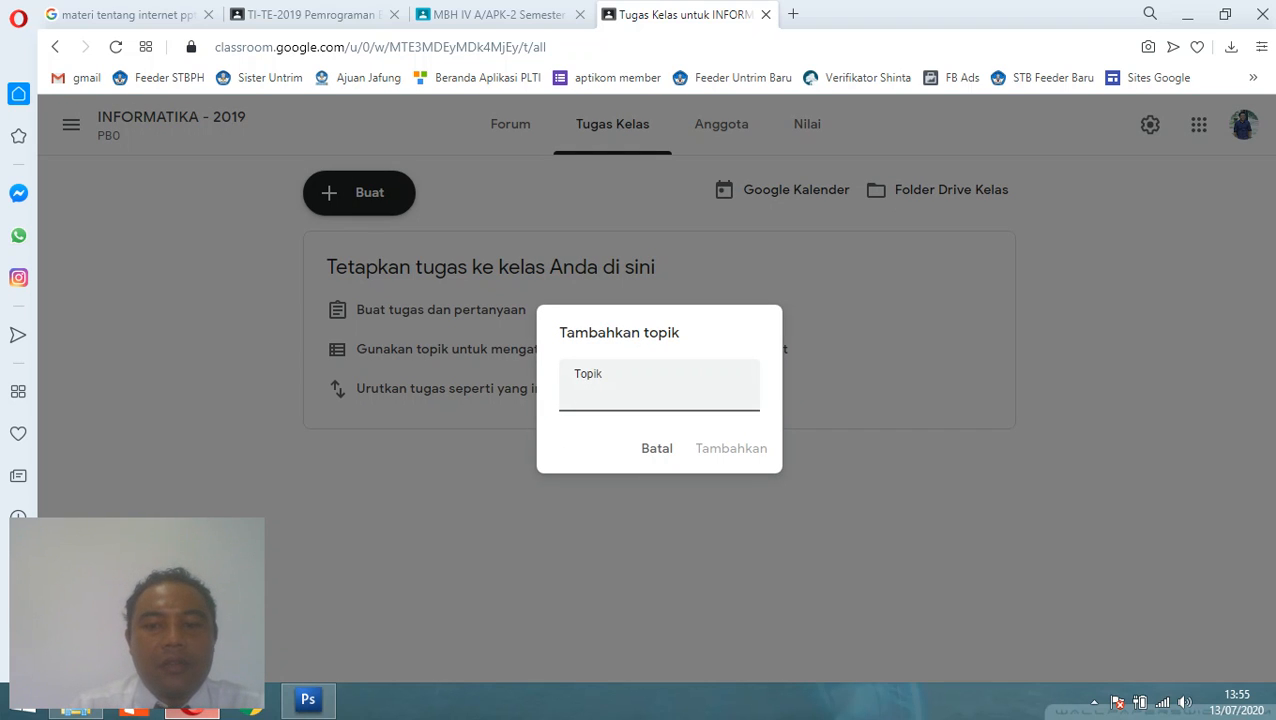
{"action": "type", "text": "Per"}
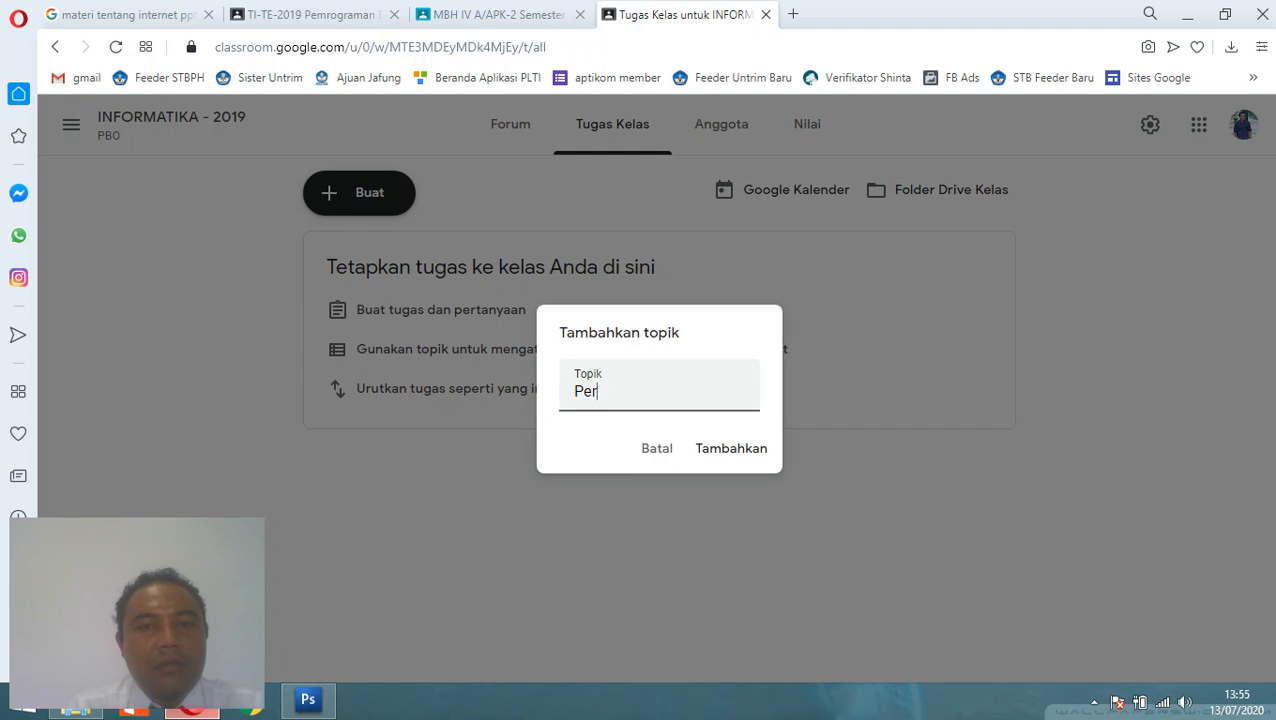
{"action": "type", "text": "temuan 1"}
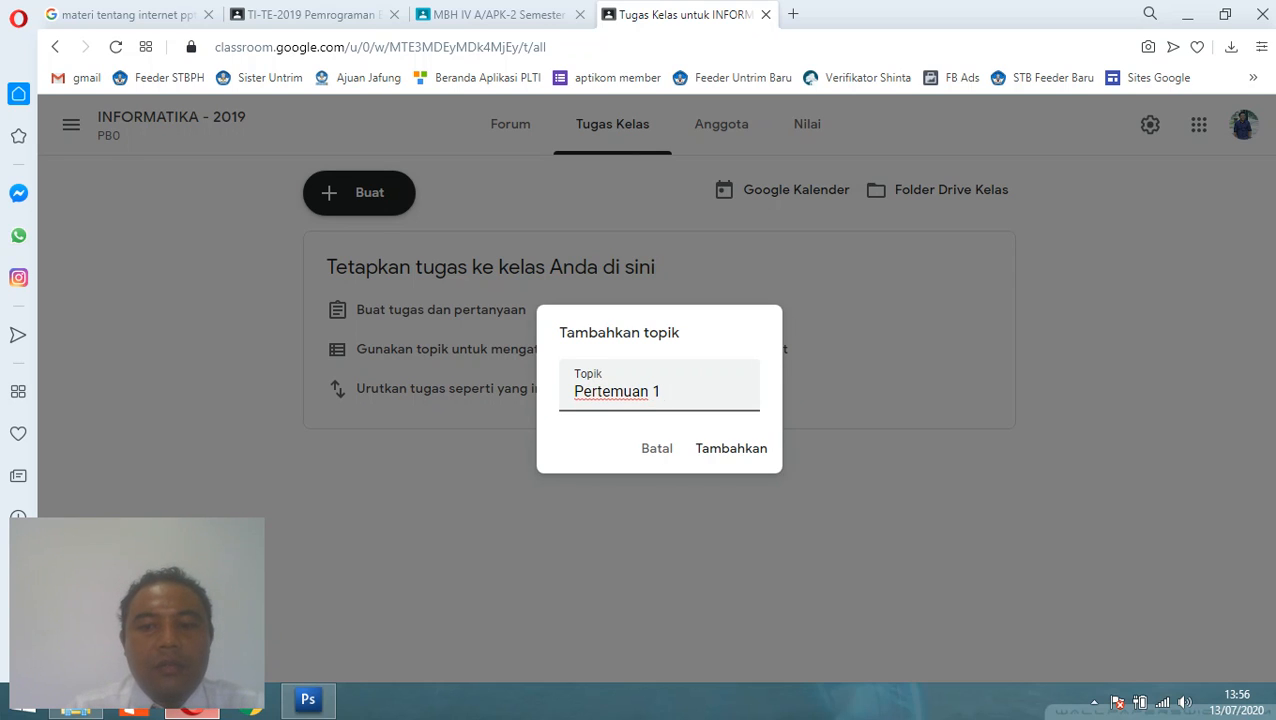
{"action": "type", "text": " - Peng"}
{"action": "key", "text": "BackSpace"}
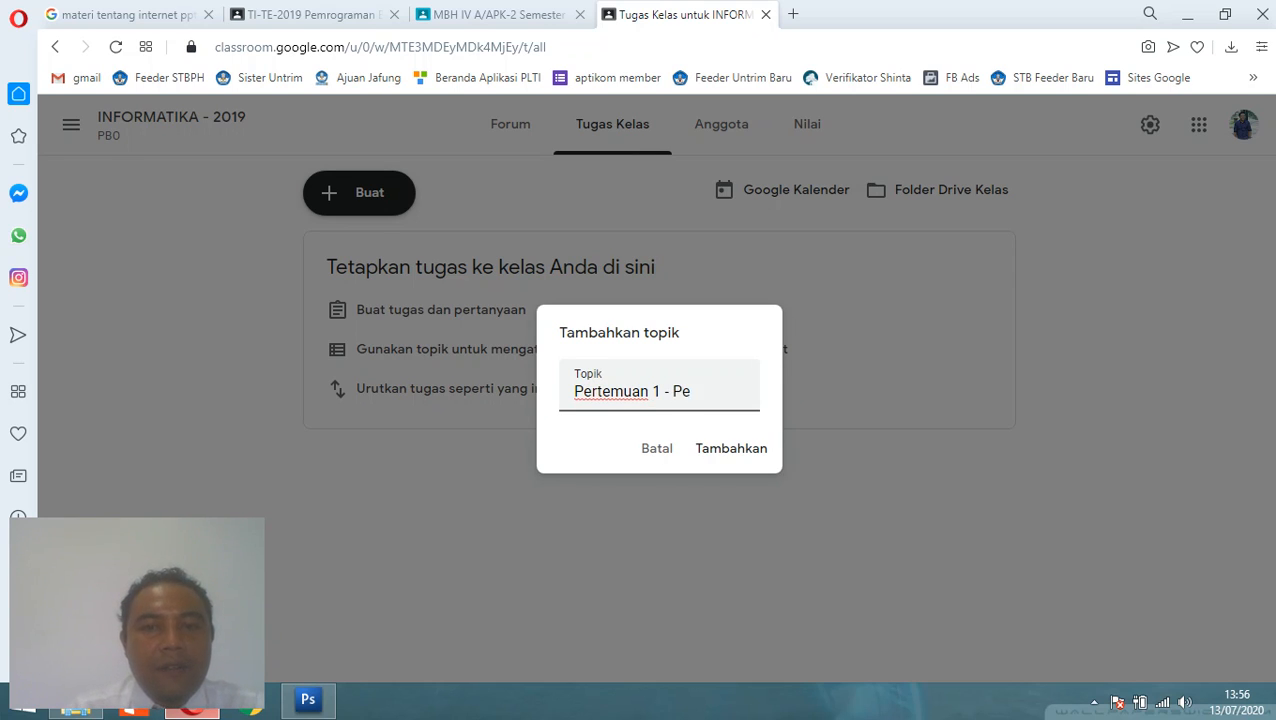
{"action": "type", "text": "ngantar "}
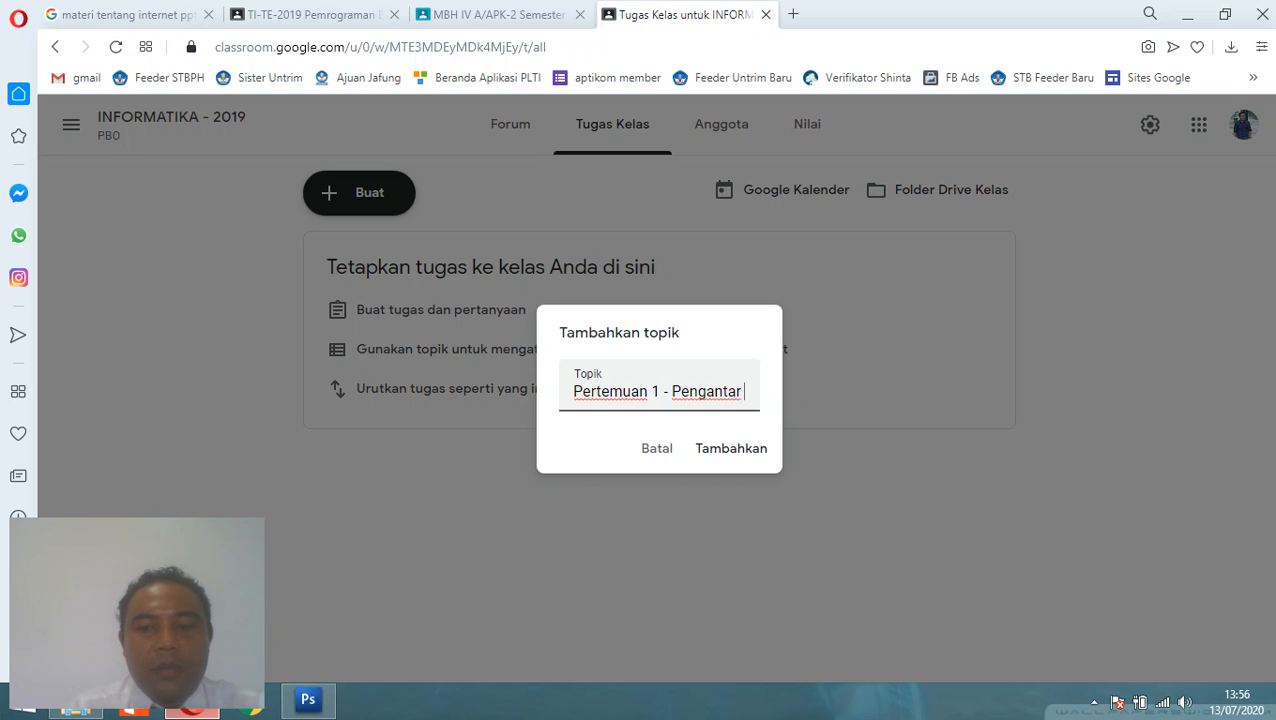
{"action": "type", "text": "PBO"}
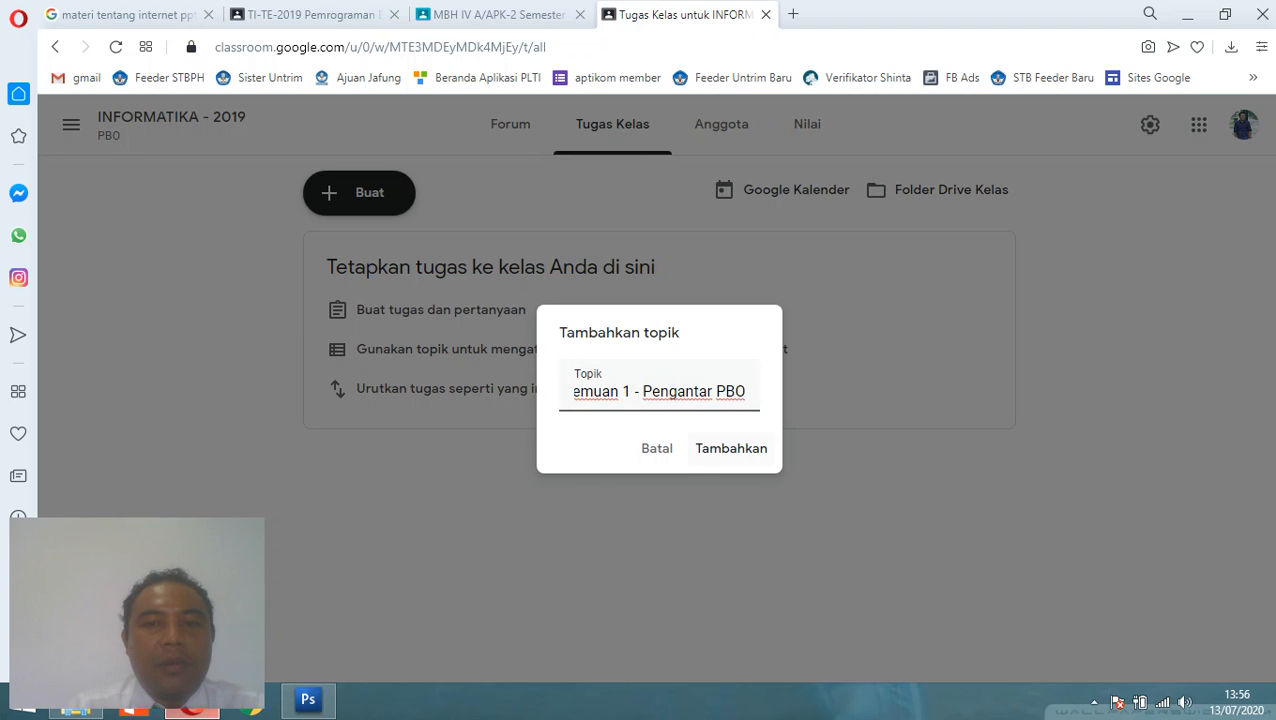
{"action": "left_click", "coordinate": [731, 448]}
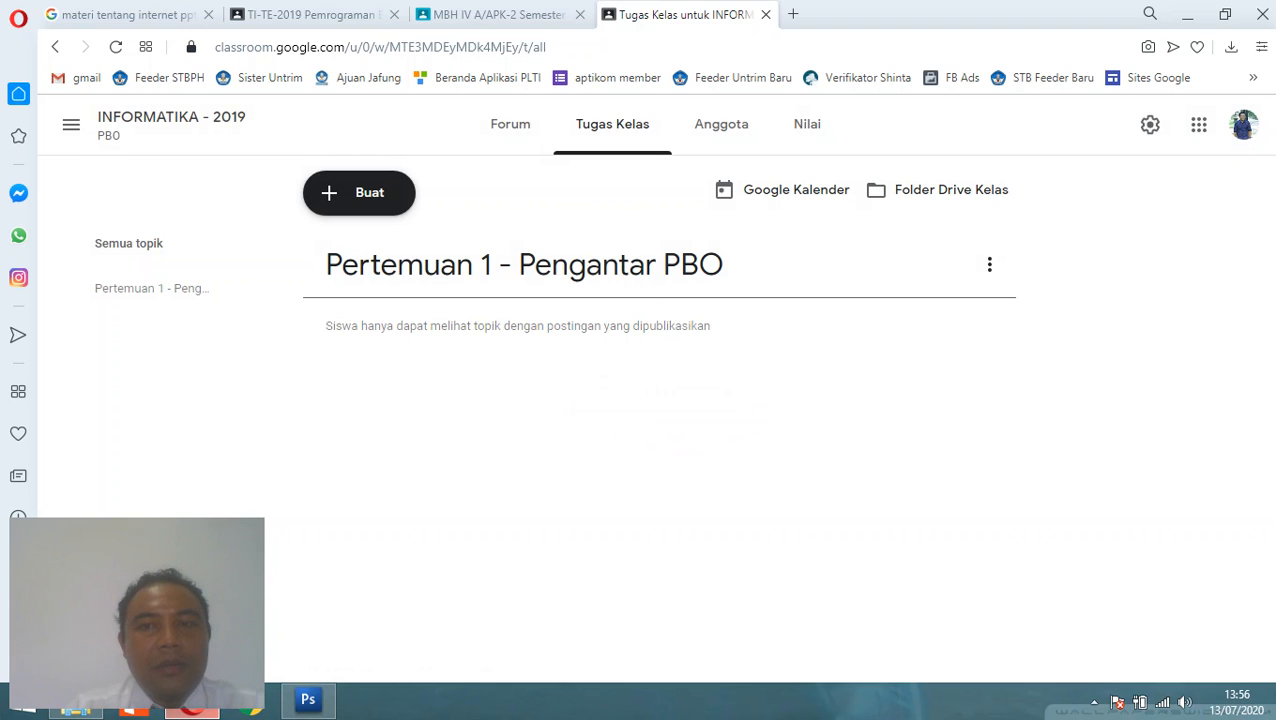
Step: Start a new material post titled "Pertemuan 1 - Pengantar PBO"
{"action": "left_click", "coordinate": [359, 192]}
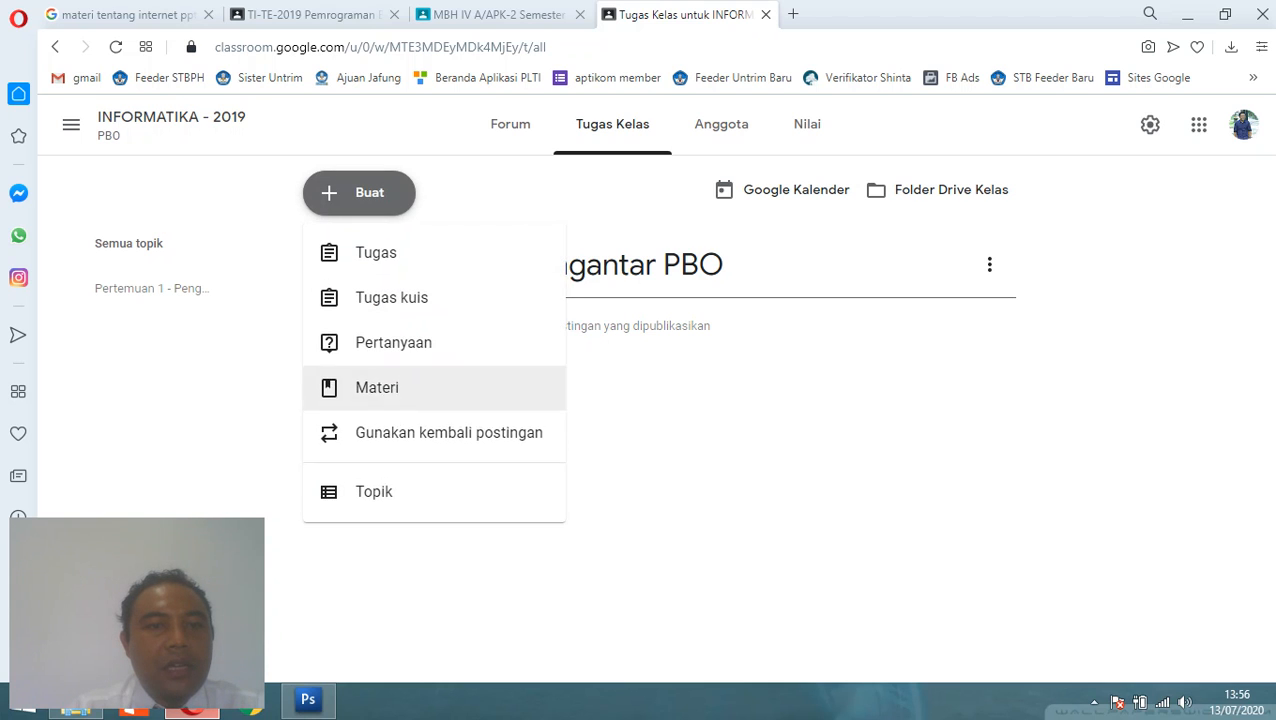
{"action": "left_click", "coordinate": [377, 387]}
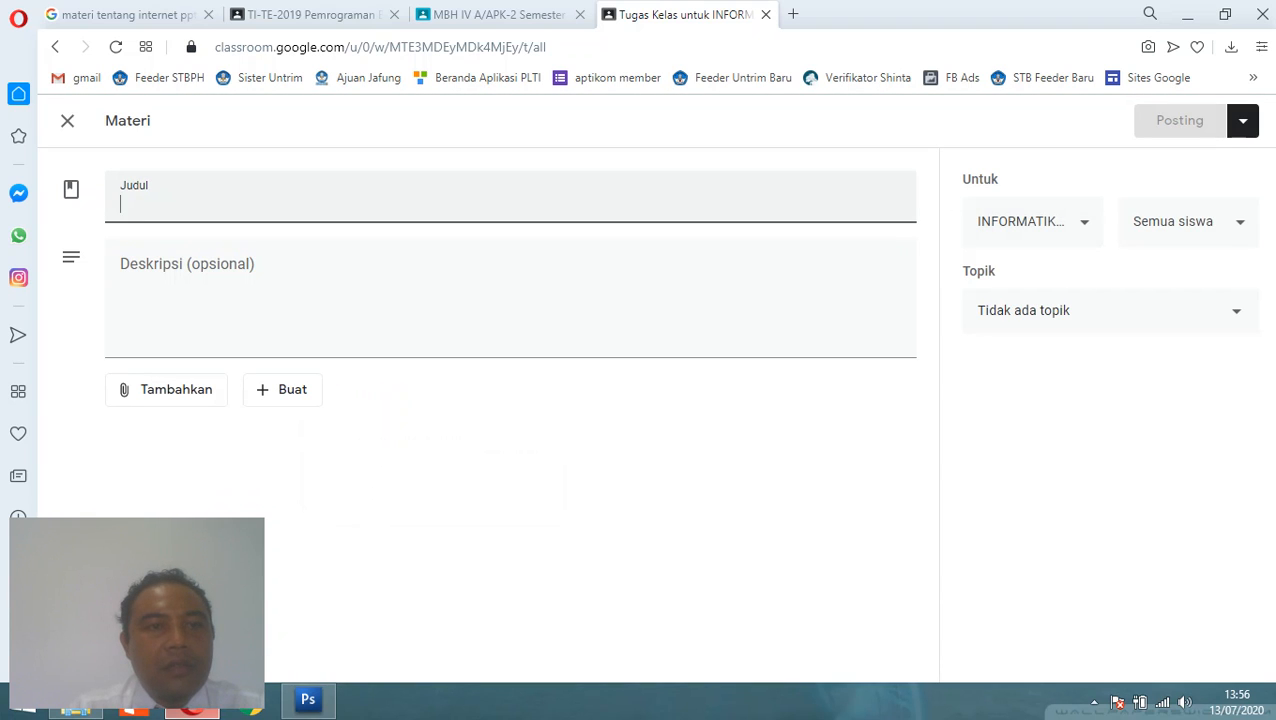
{"action": "type", "text": "Pe"}
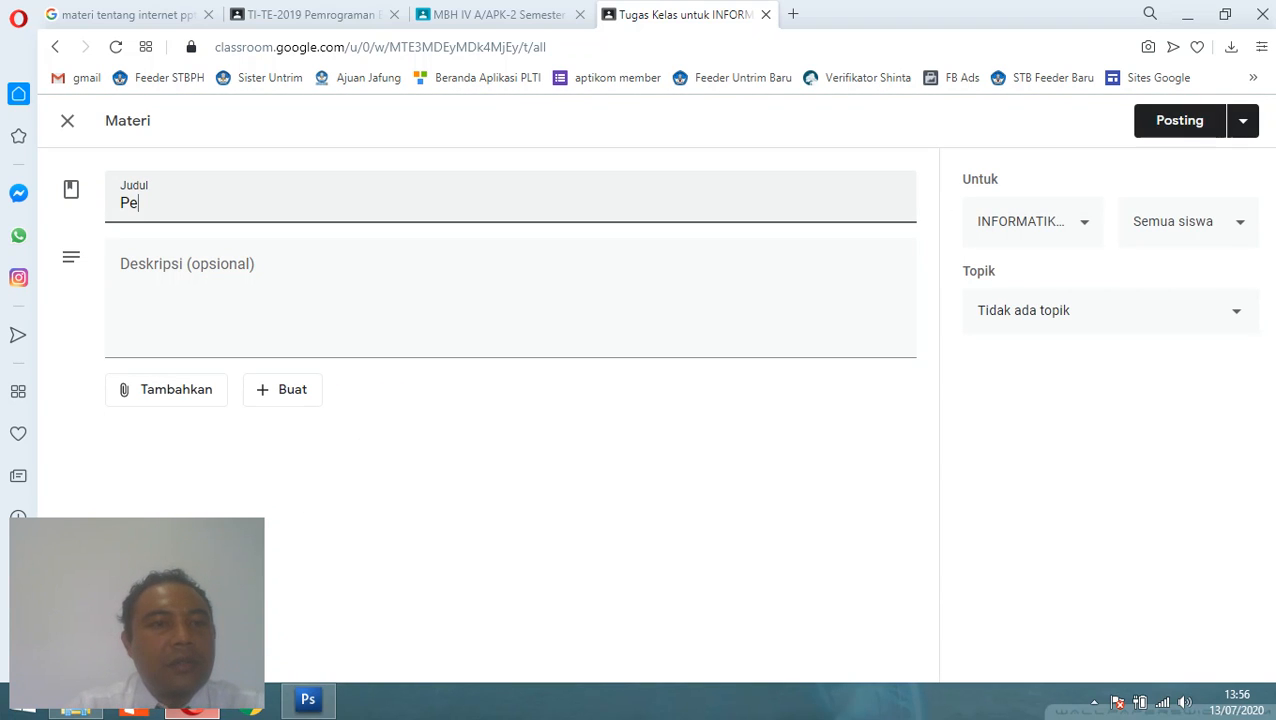
{"action": "type", "text": "rtemuan "}
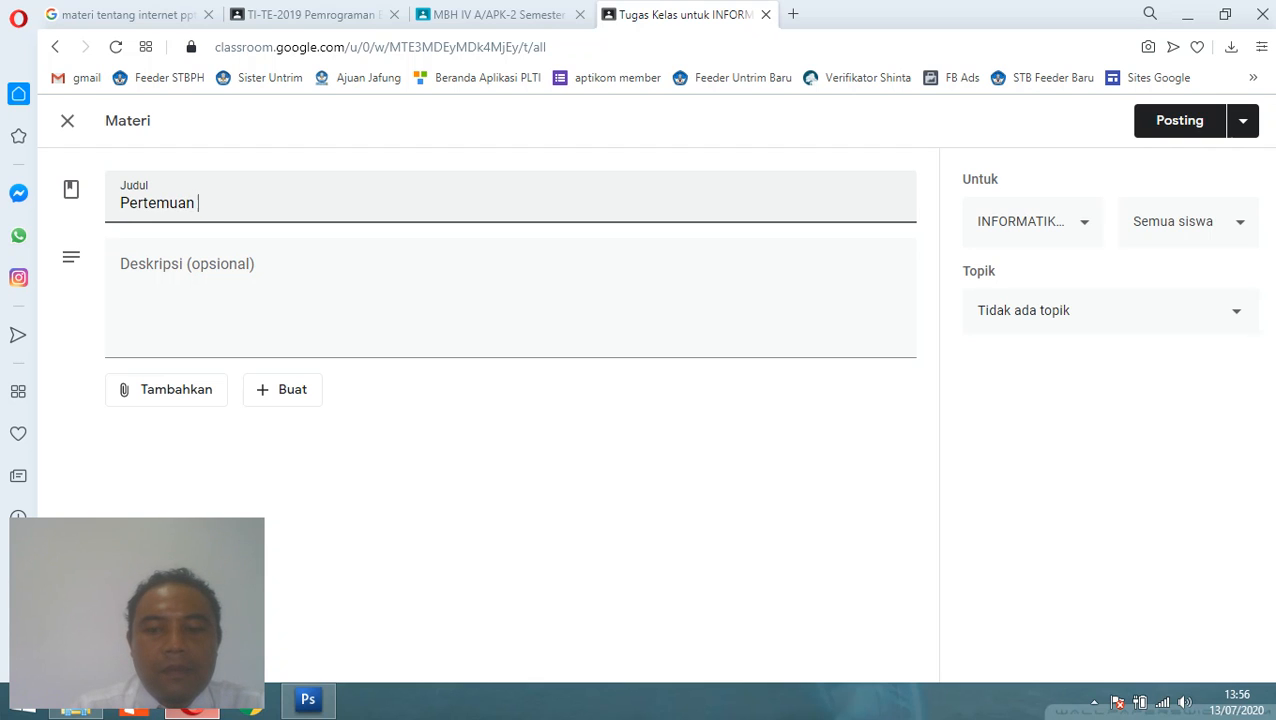
{"action": "type", "text": "1 -"}
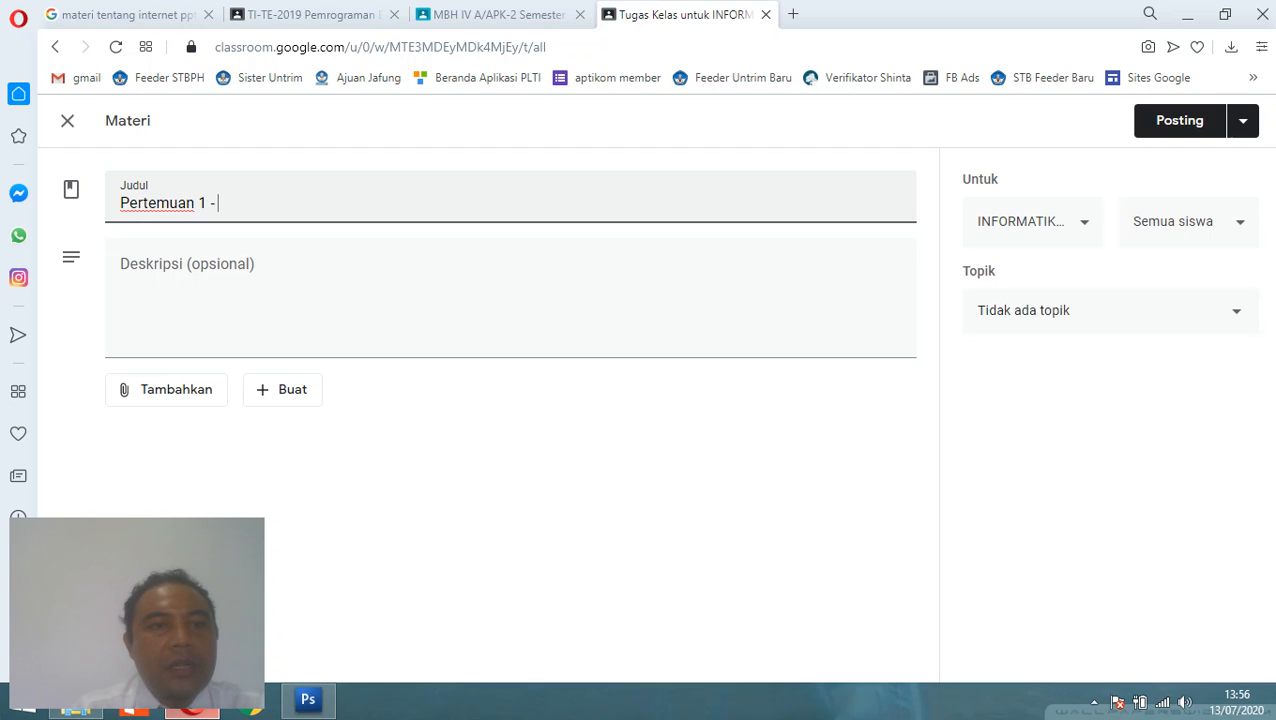
{"action": "type", "text": " Pen"}
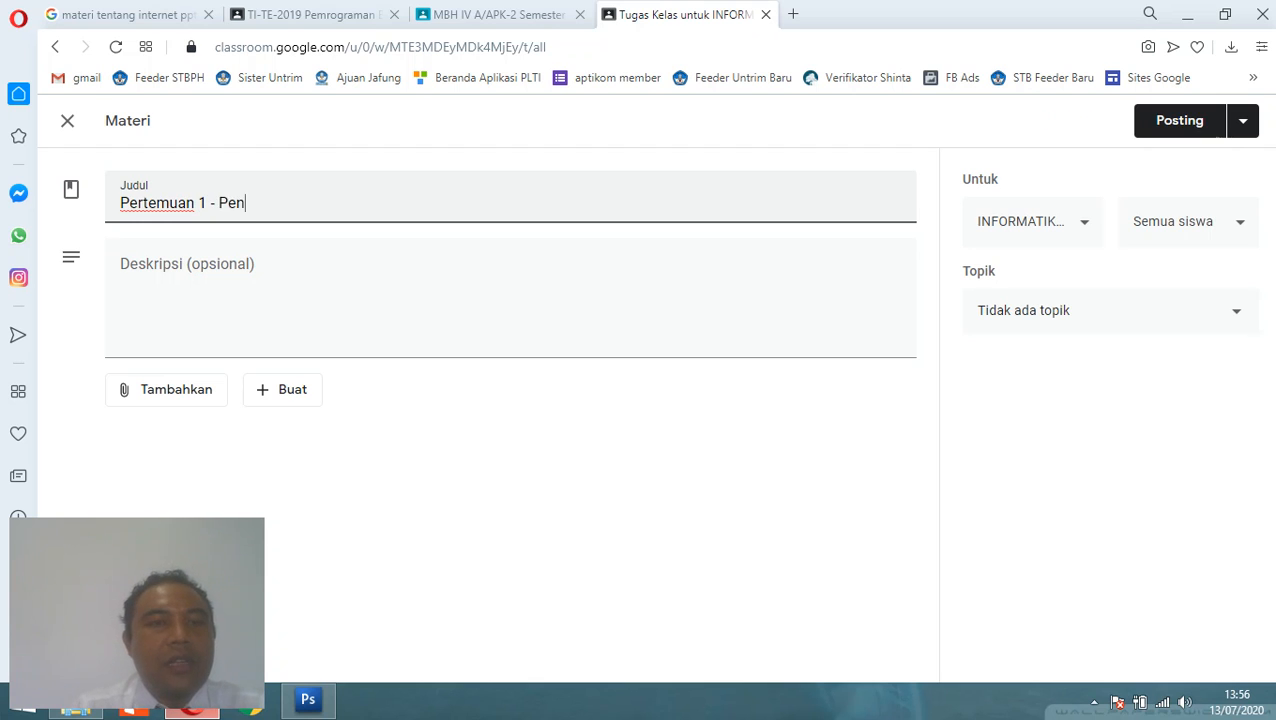
{"action": "type", "text": "gan"}
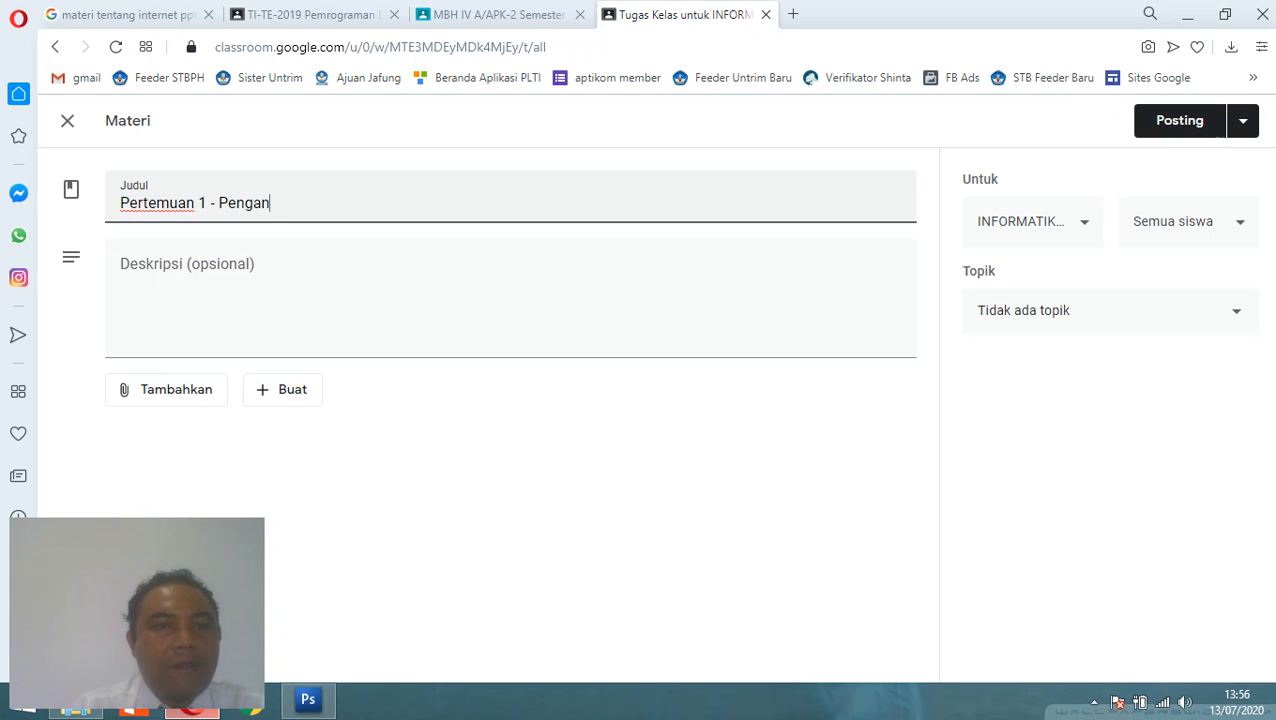
{"action": "type", "text": "tar PBO"}
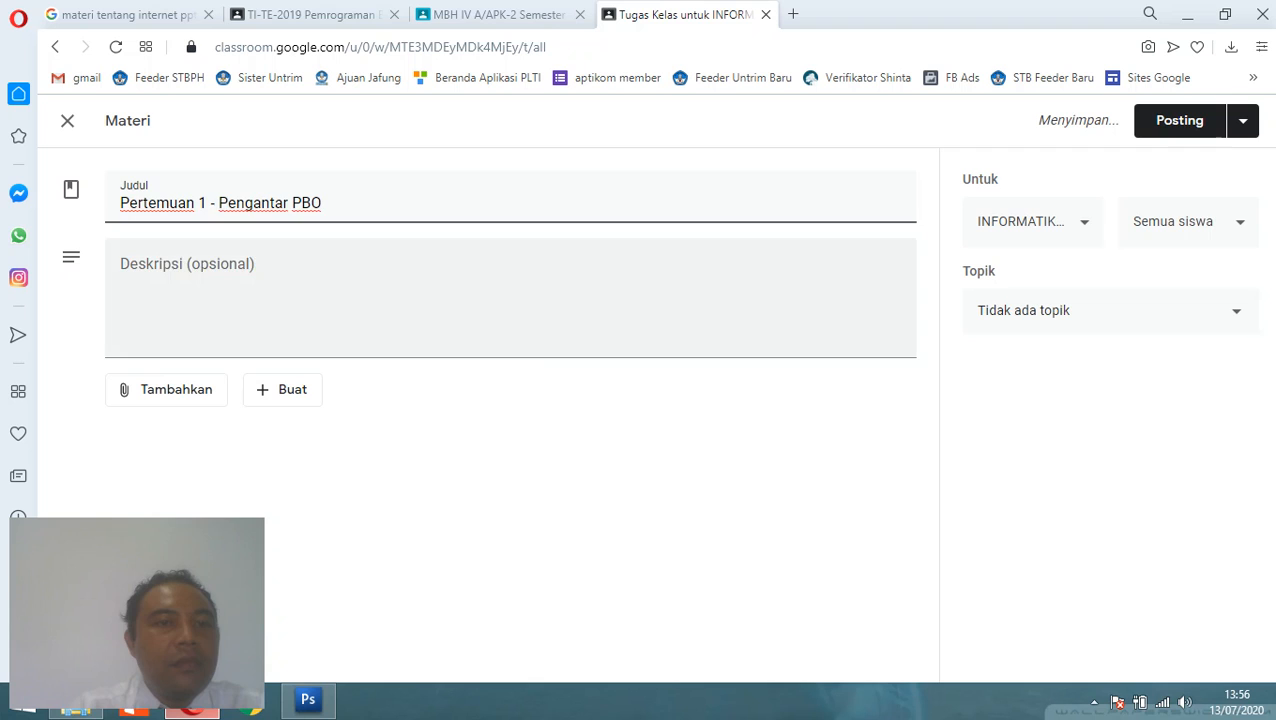
Step: Fill in the material's description with "Pada materi ini kita akan belajar tentang PBO"
{"action": "left_click", "coordinate": [510, 298]}
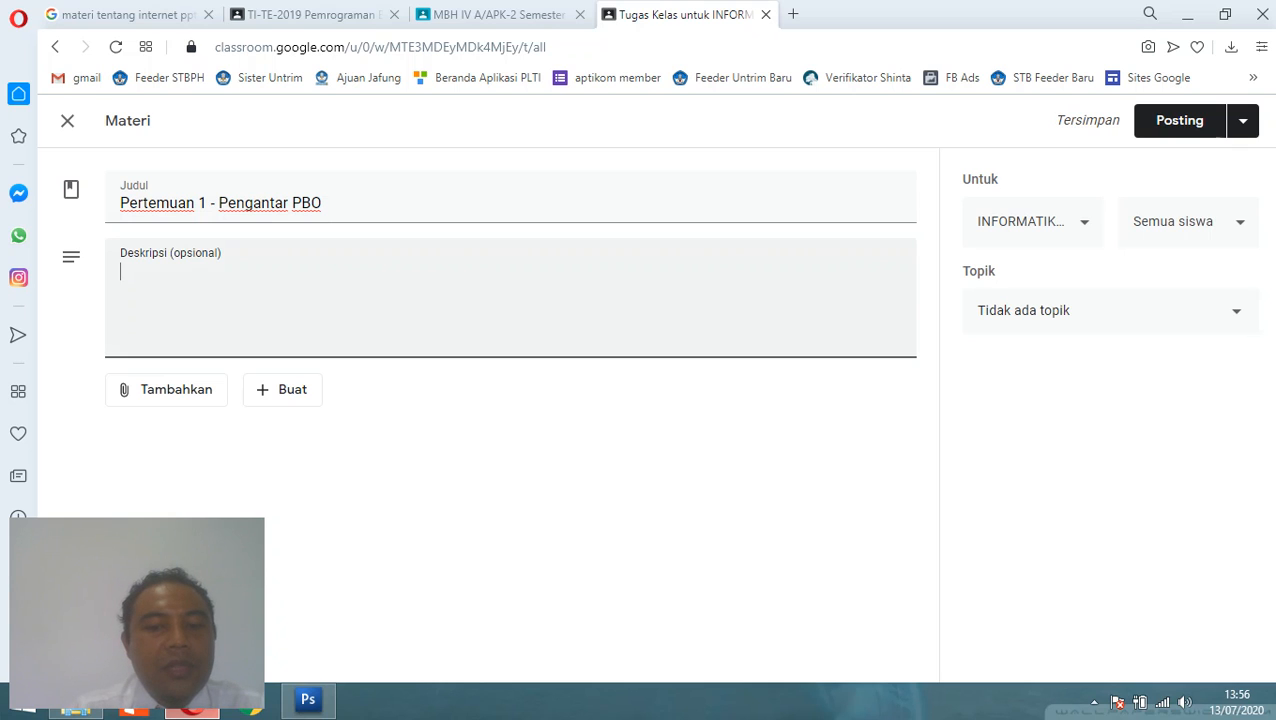
{"action": "type", "text": "Pa"}
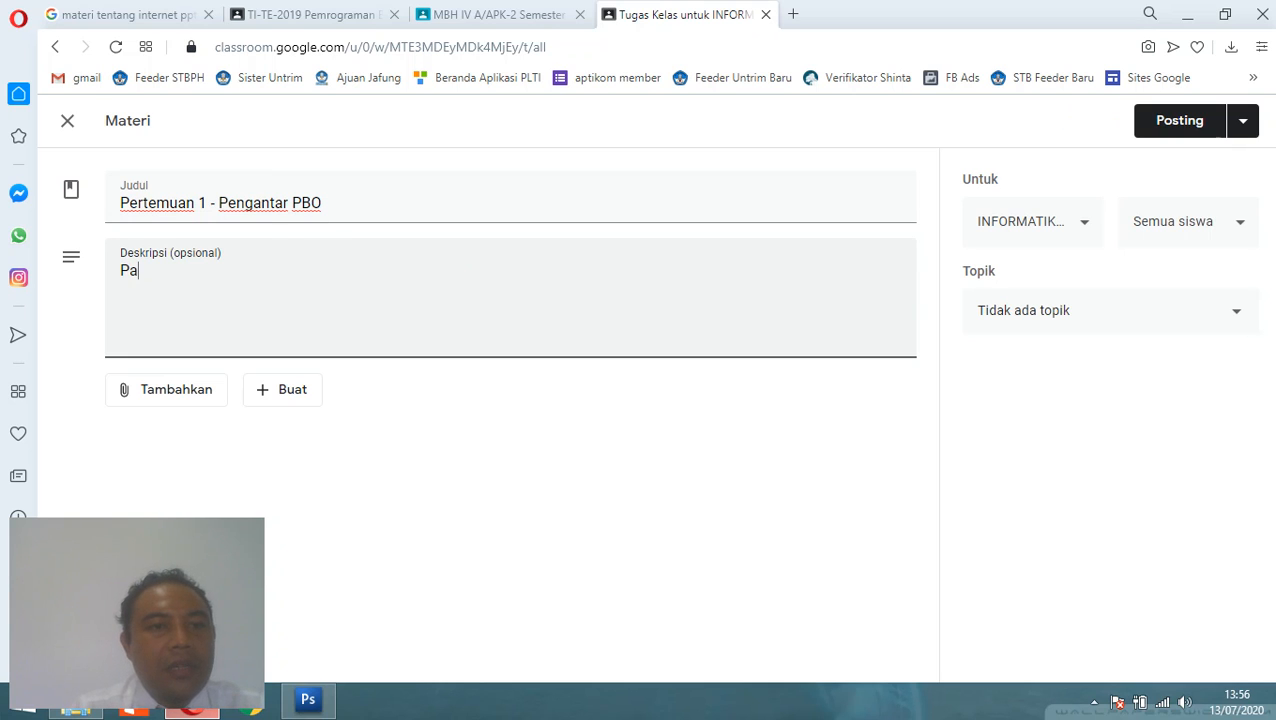
{"action": "type", "text": "da materi "}
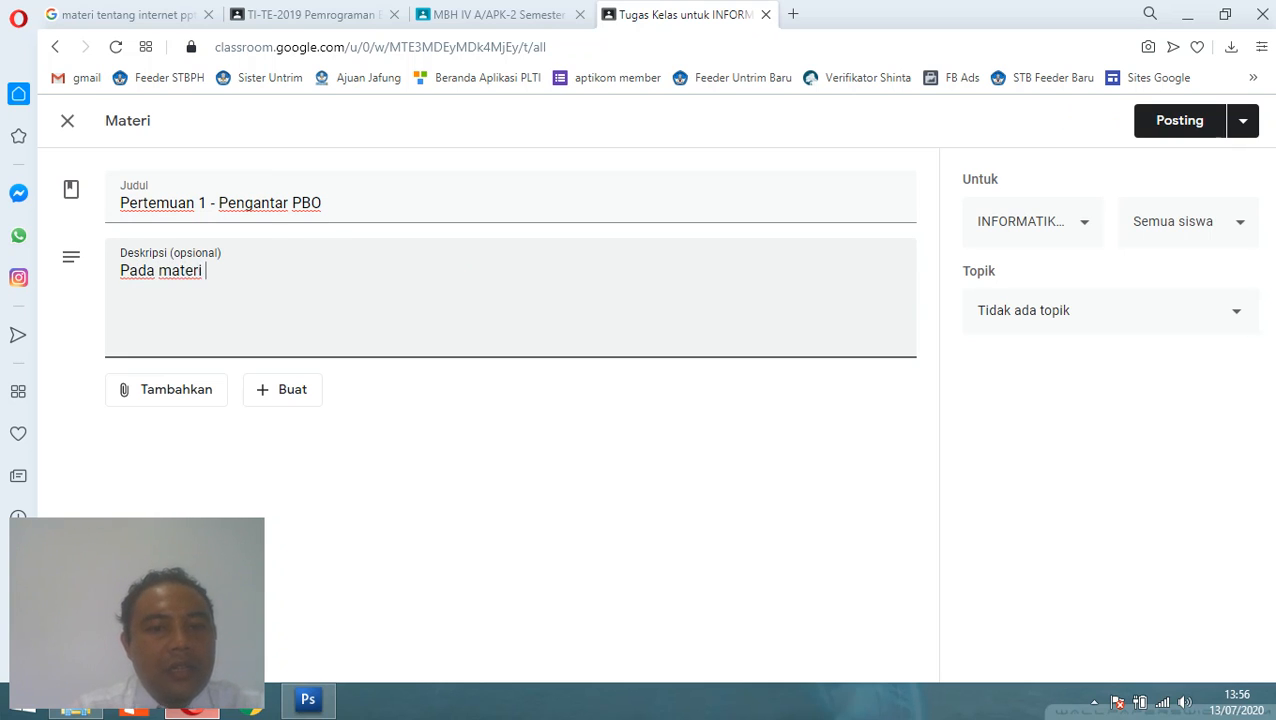
{"action": "type", "text": "ini ki"}
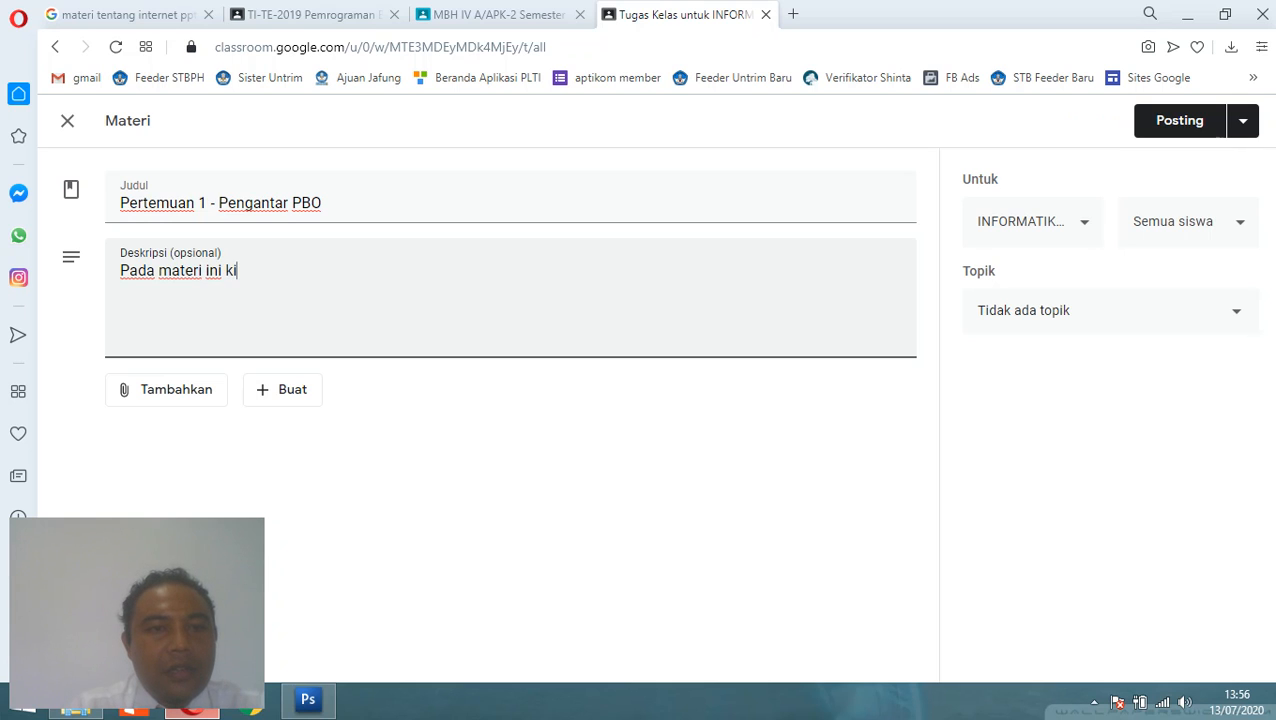
{"action": "type", "text": "ta akan bel"}
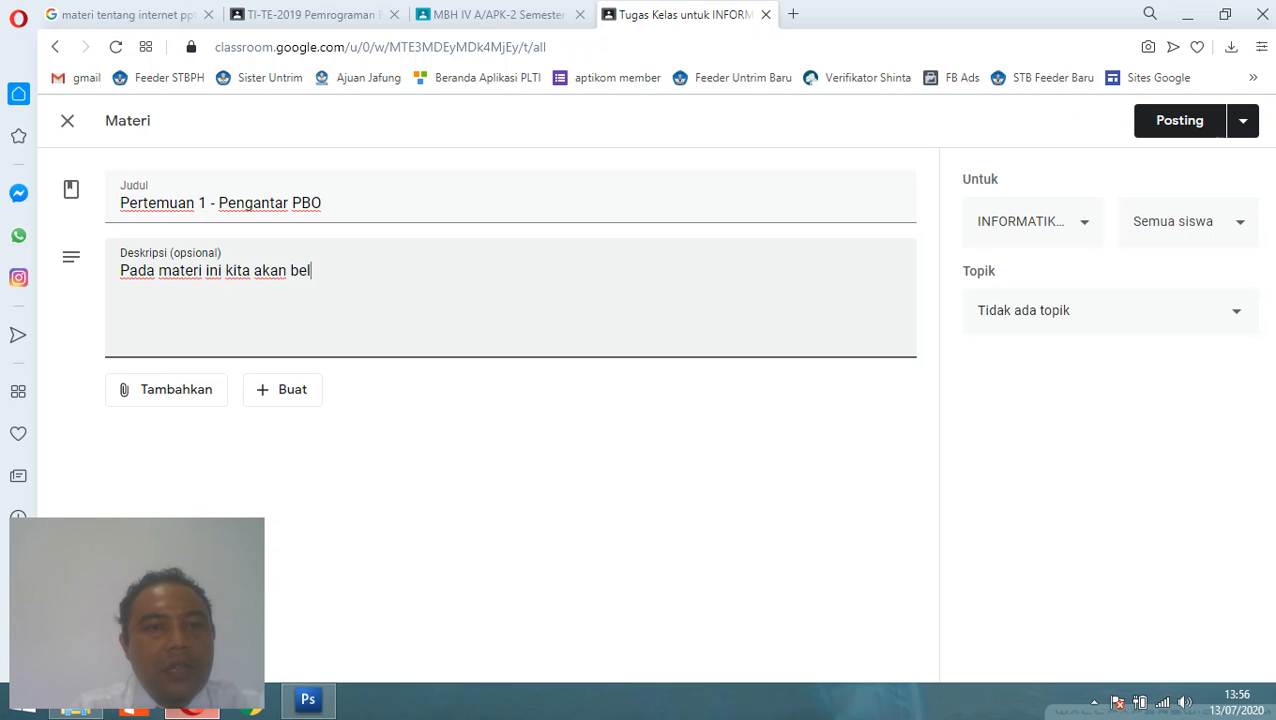
{"action": "type", "text": "ajar tentyu"}
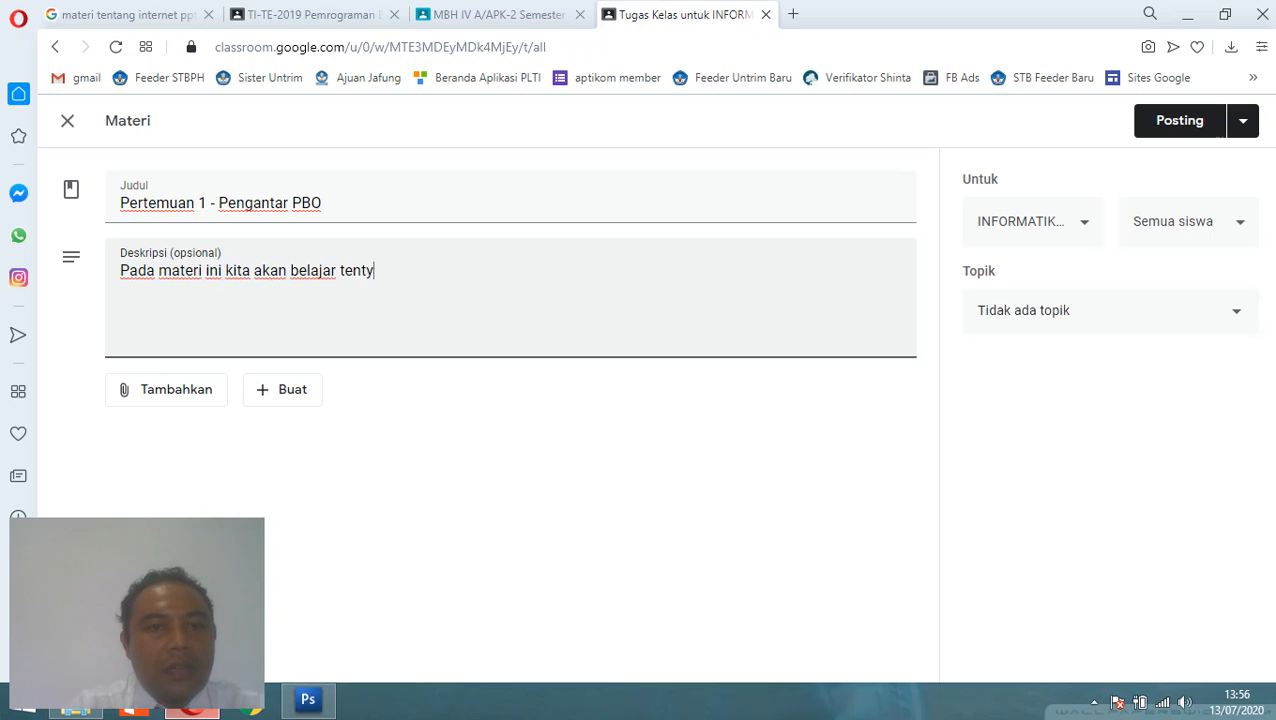
{"action": "key", "text": "BackSpace"}
{"action": "key", "text": "BackSpace"}
{"action": "type", "text": "ang PBO"}
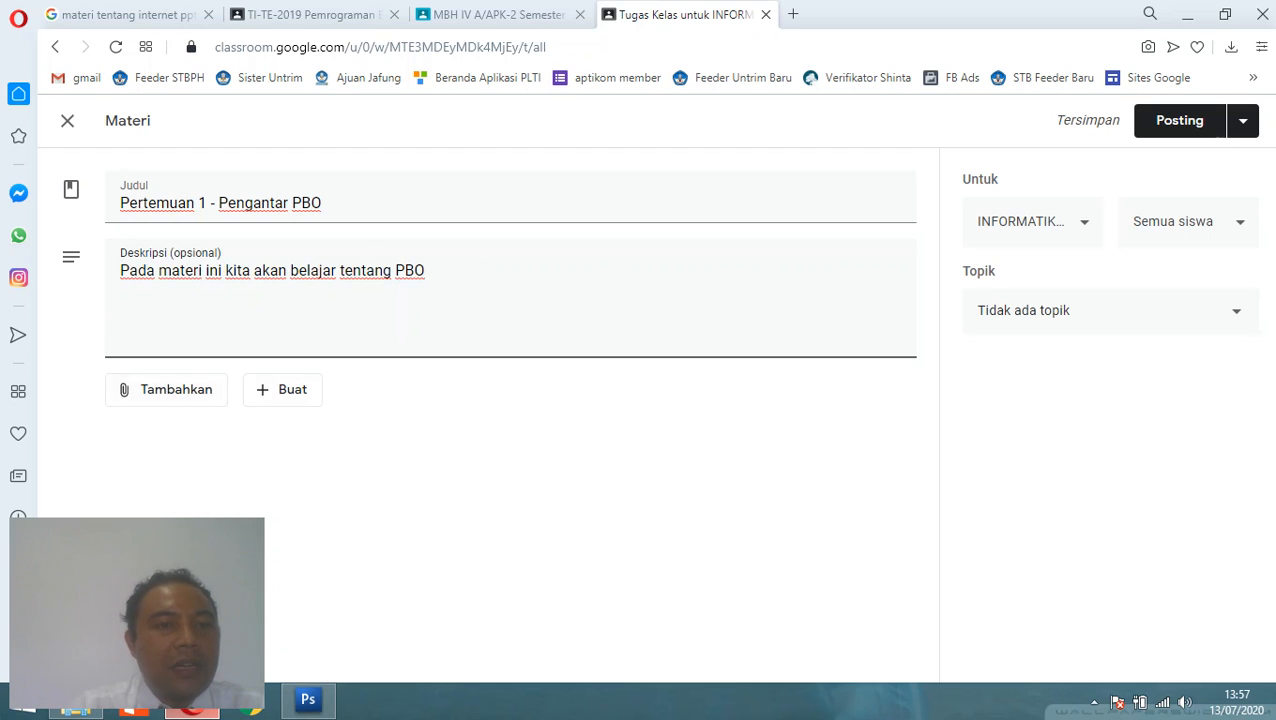
{"action": "left_click", "coordinate": [166, 389]}
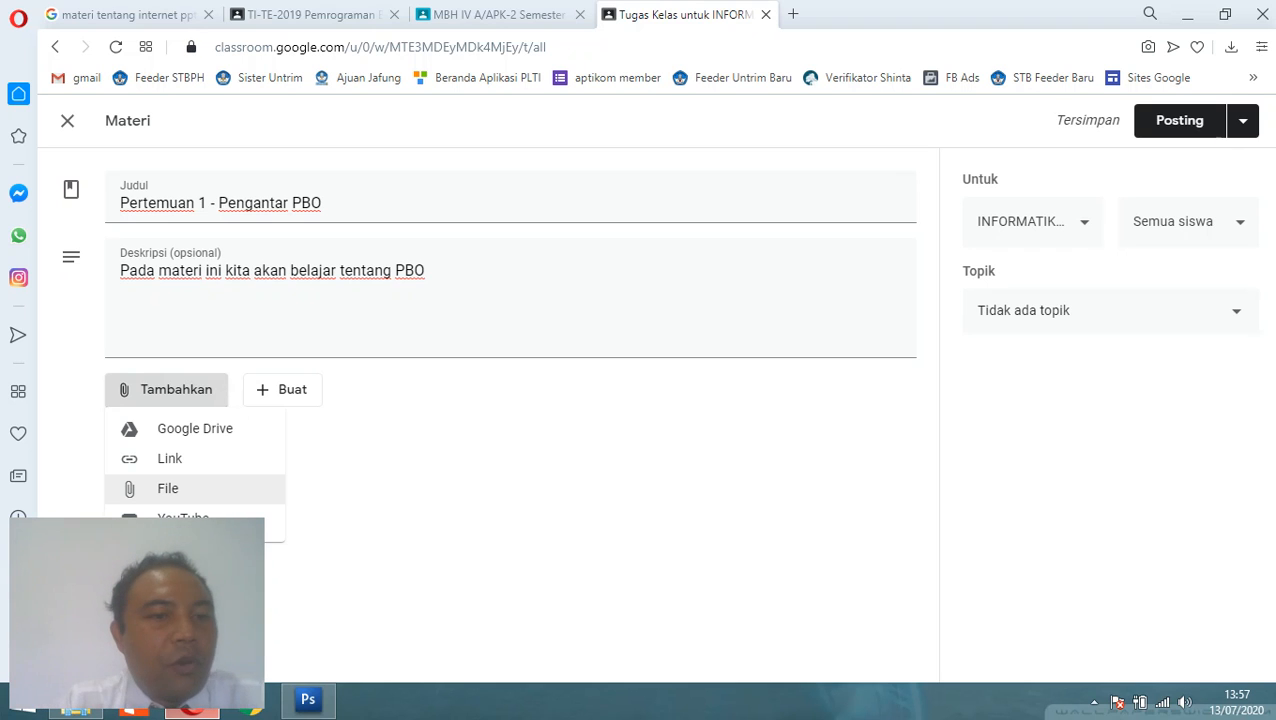
{"action": "left_click", "coordinate": [166, 488]}
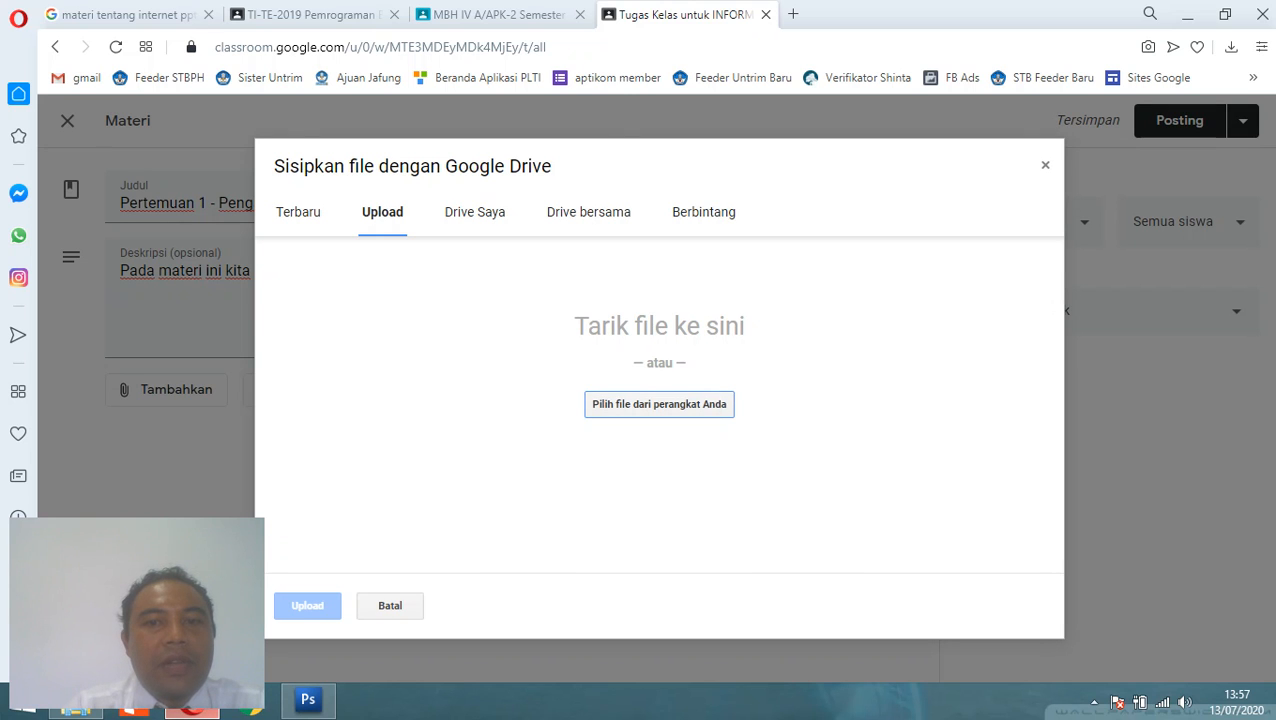
{"action": "left_click", "coordinate": [659, 404]}
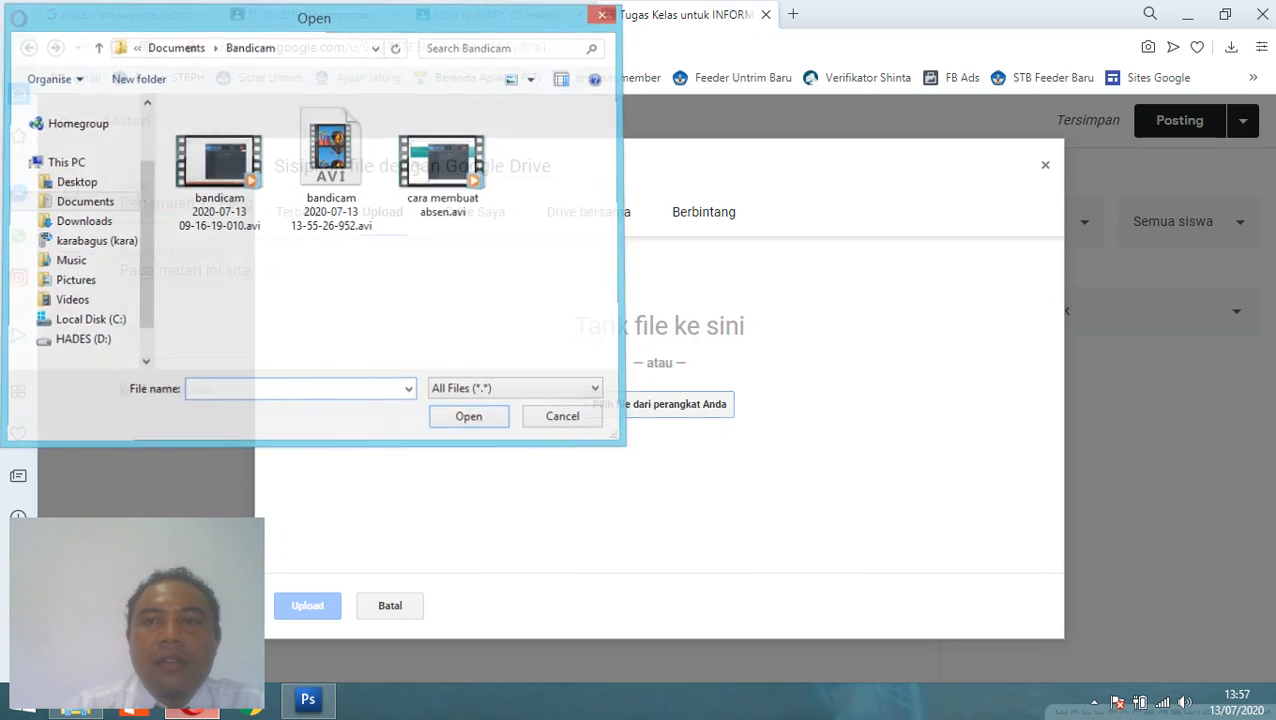
{"action": "left_click", "coordinate": [1045, 165]}
Step: Search YouTube for "pbo" to find a video attachment for the material
{"action": "left_click", "coordinate": [166, 390]}
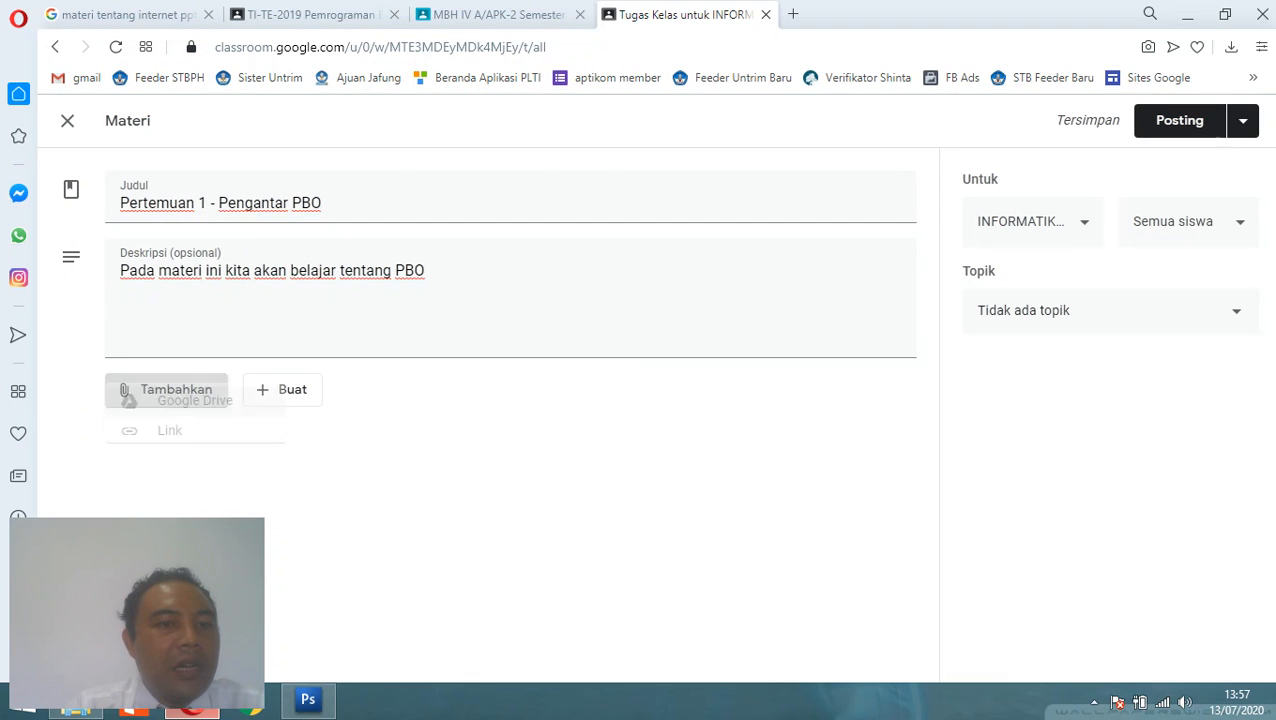
{"action": "left_click", "coordinate": [190, 517]}
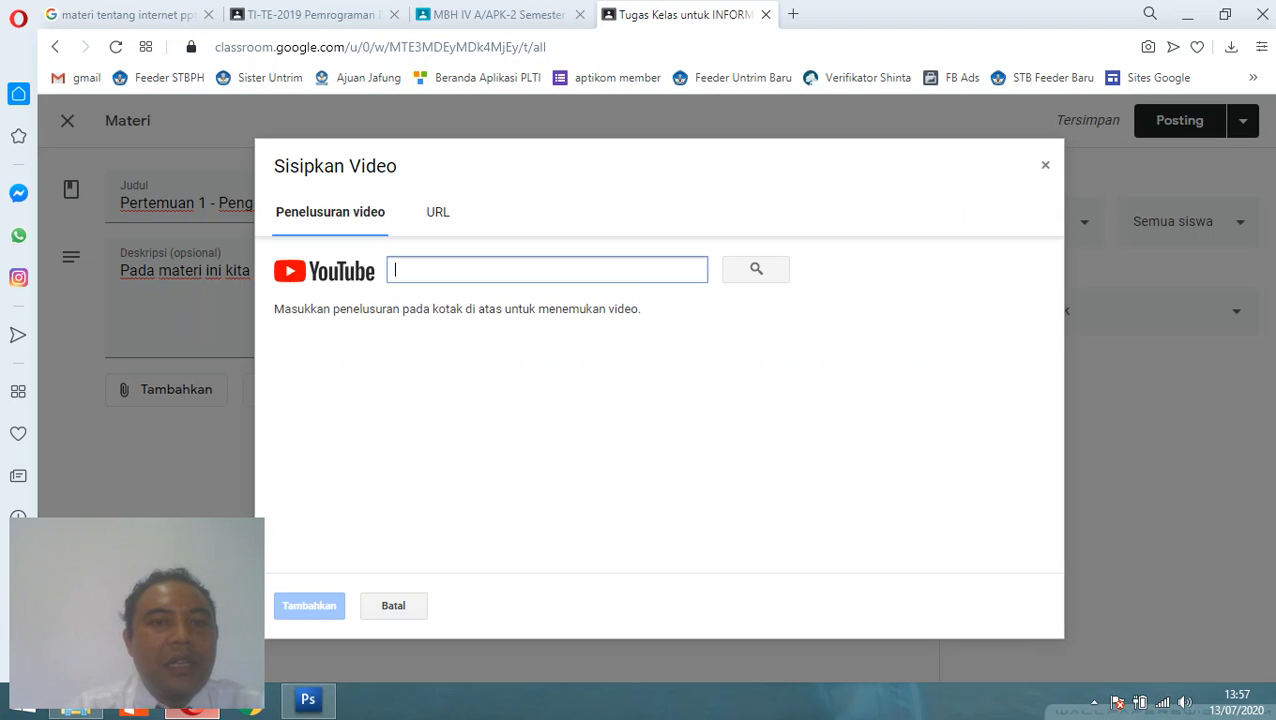
{"action": "type", "text": "pem"}
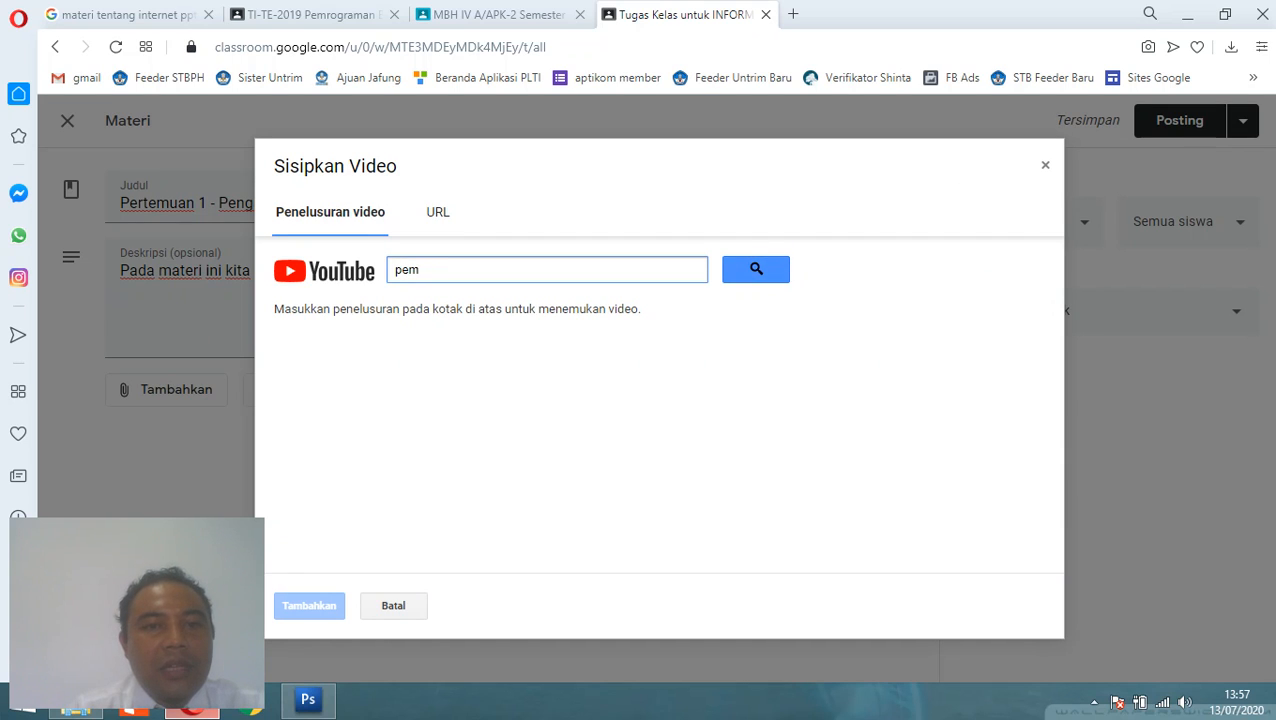
{"action": "type", "text": "rogran"}
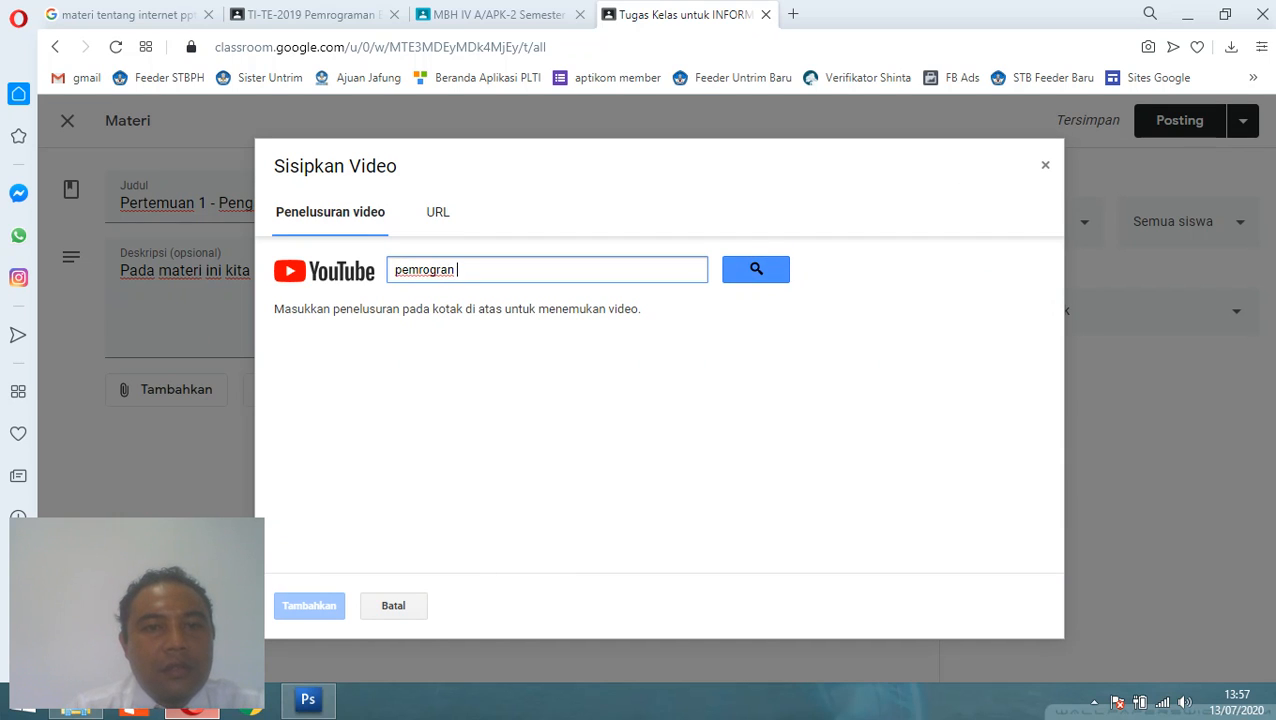
{"action": "key", "text": "BackSpace"}
{"action": "key", "text": "BackSpace"}
{"action": "key", "text": "BackSpace"}
{"action": "key", "text": "BackSpace"}
{"action": "key", "text": "BackSpace"}
{"action": "key", "text": "BackSpace"}
{"action": "key", "text": "BackSpace"}
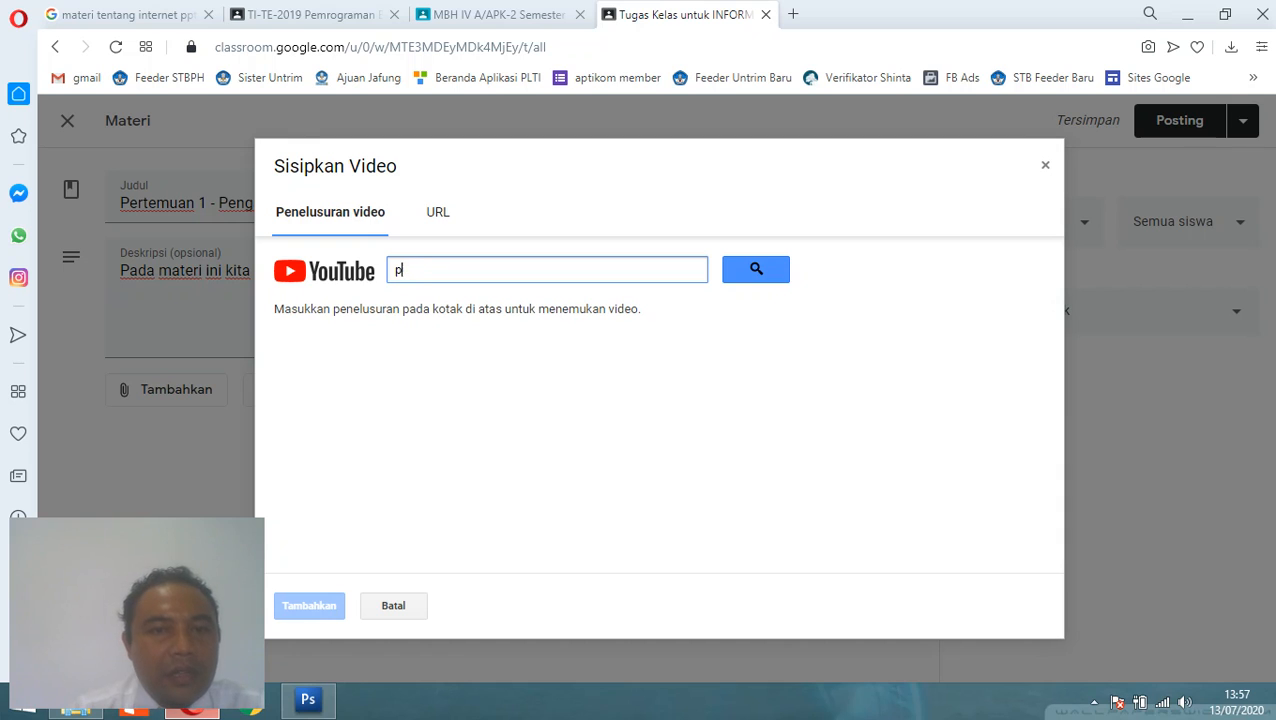
{"action": "type", "text": "bo"}
{"action": "key", "text": "Return"}
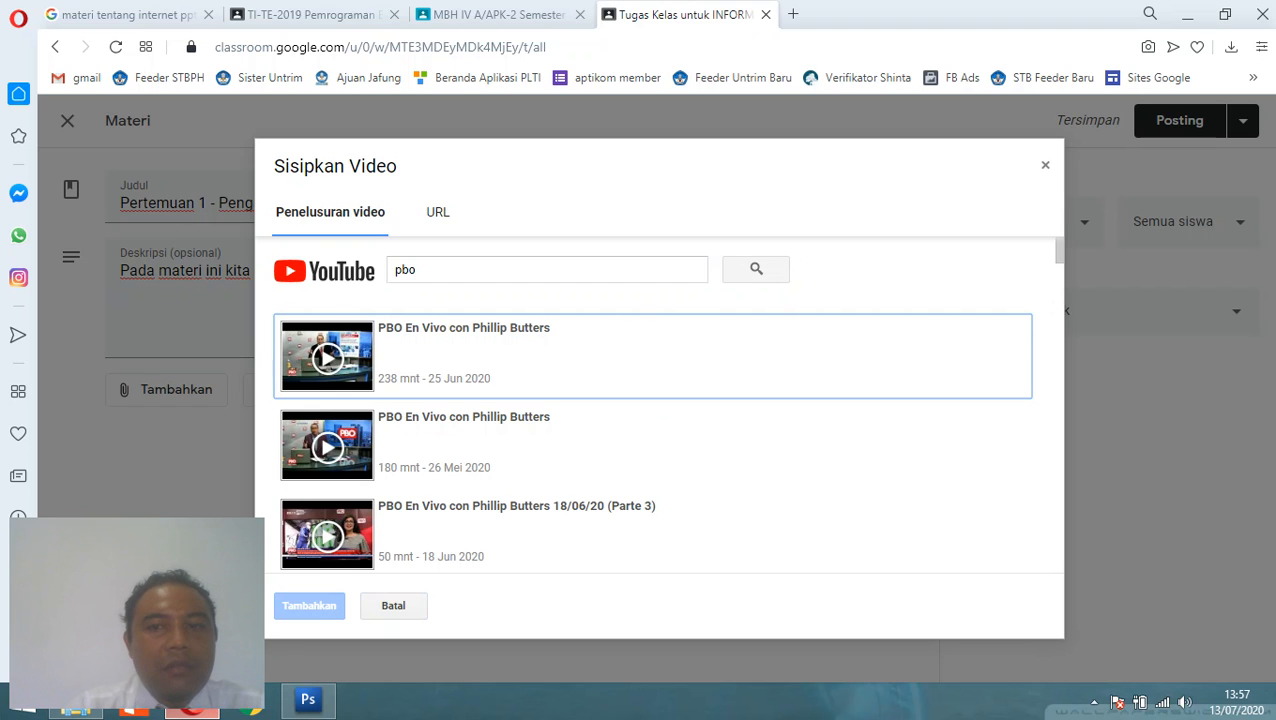
Step: Look through the YouTube results for "pbo" and close the video picker without attaching a video
{"action": "scroll", "coordinate": [651, 405], "scroll_direction": "down", "scroll_amount": 3}
{"action": "scroll", "coordinate": [651, 405], "scroll_direction": "up", "scroll_amount": 3}
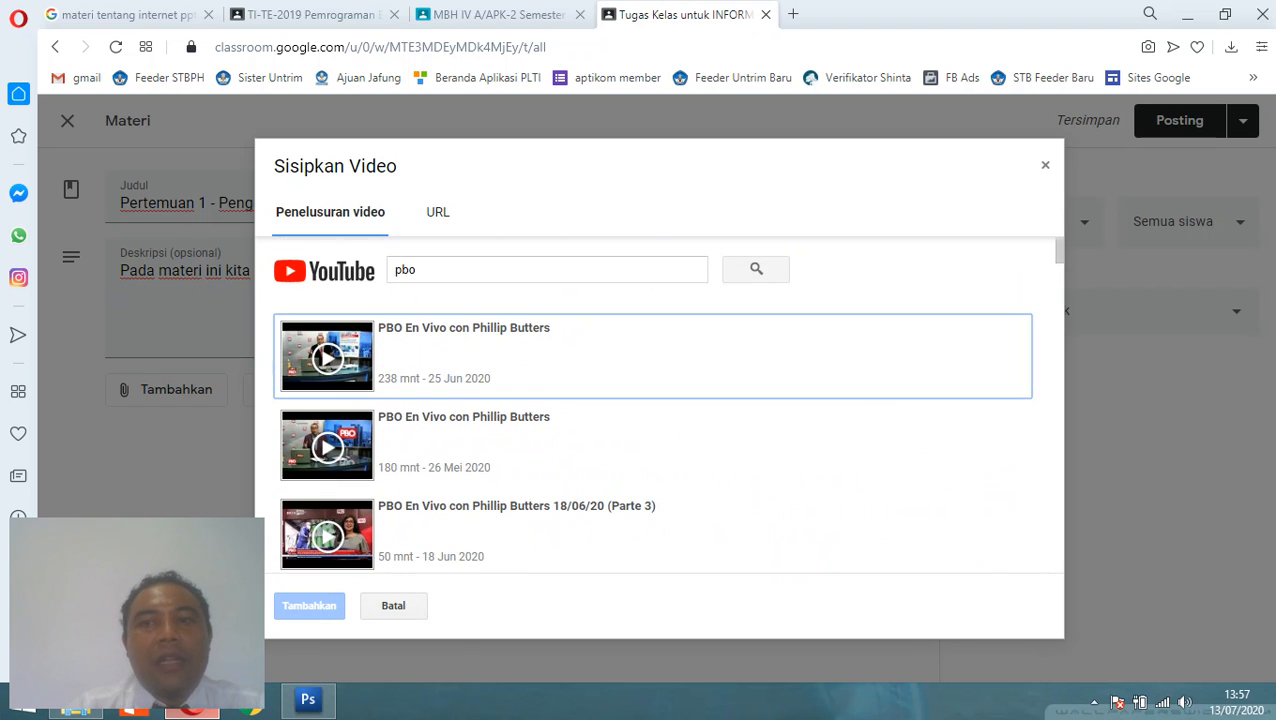
{"action": "left_click", "coordinate": [1045, 165]}
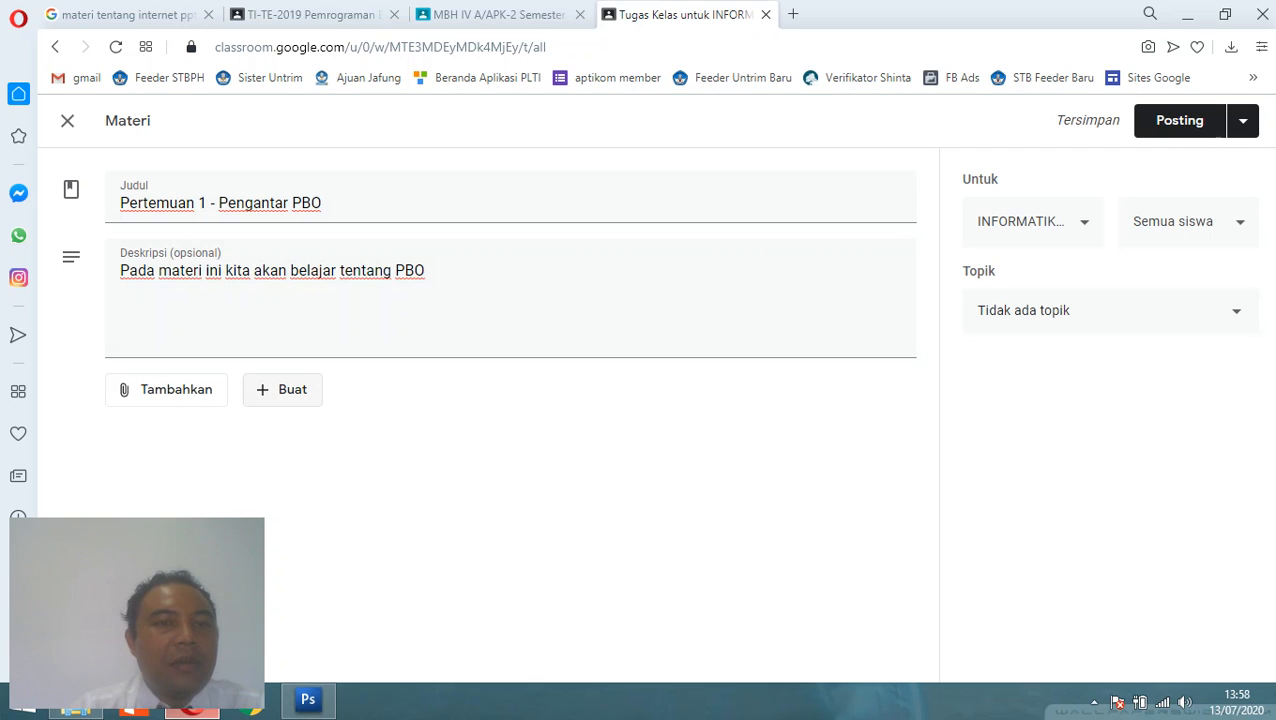
Step: Create a new Google Slides presentation as an attachment to the material and bring it up for editing
{"action": "left_click", "coordinate": [282, 389]}
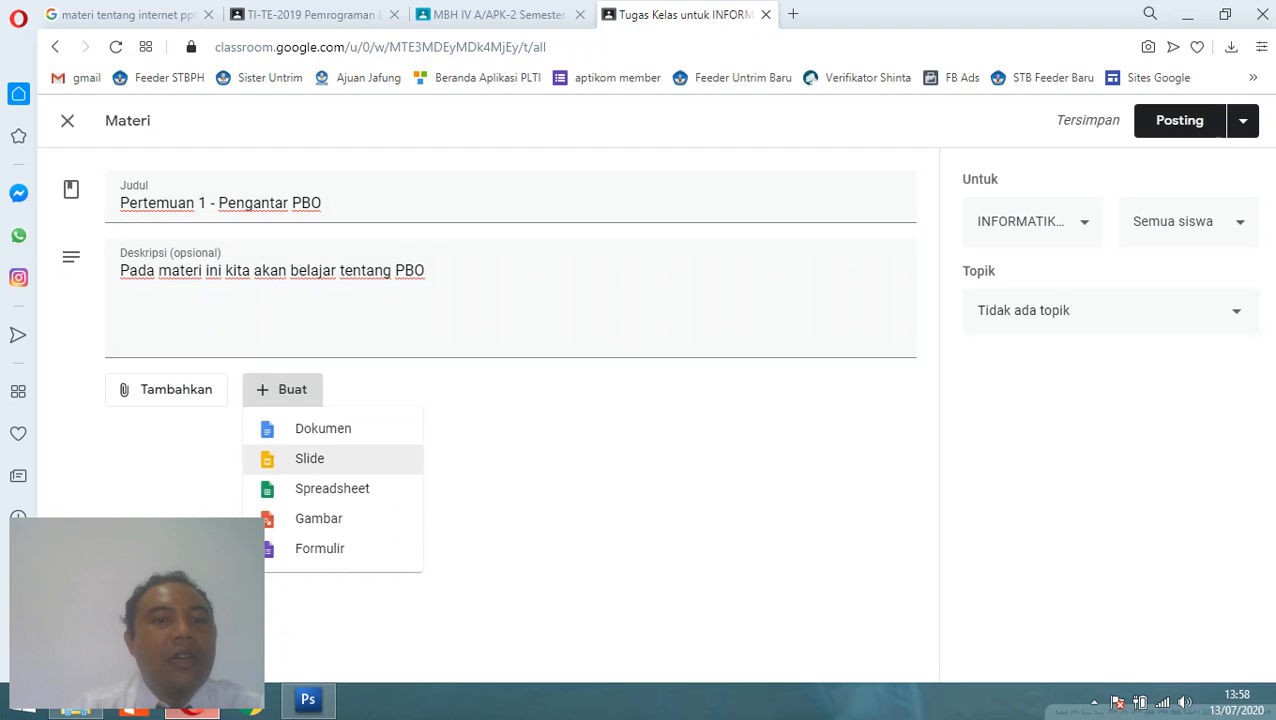
{"action": "key", "text": "Return"}
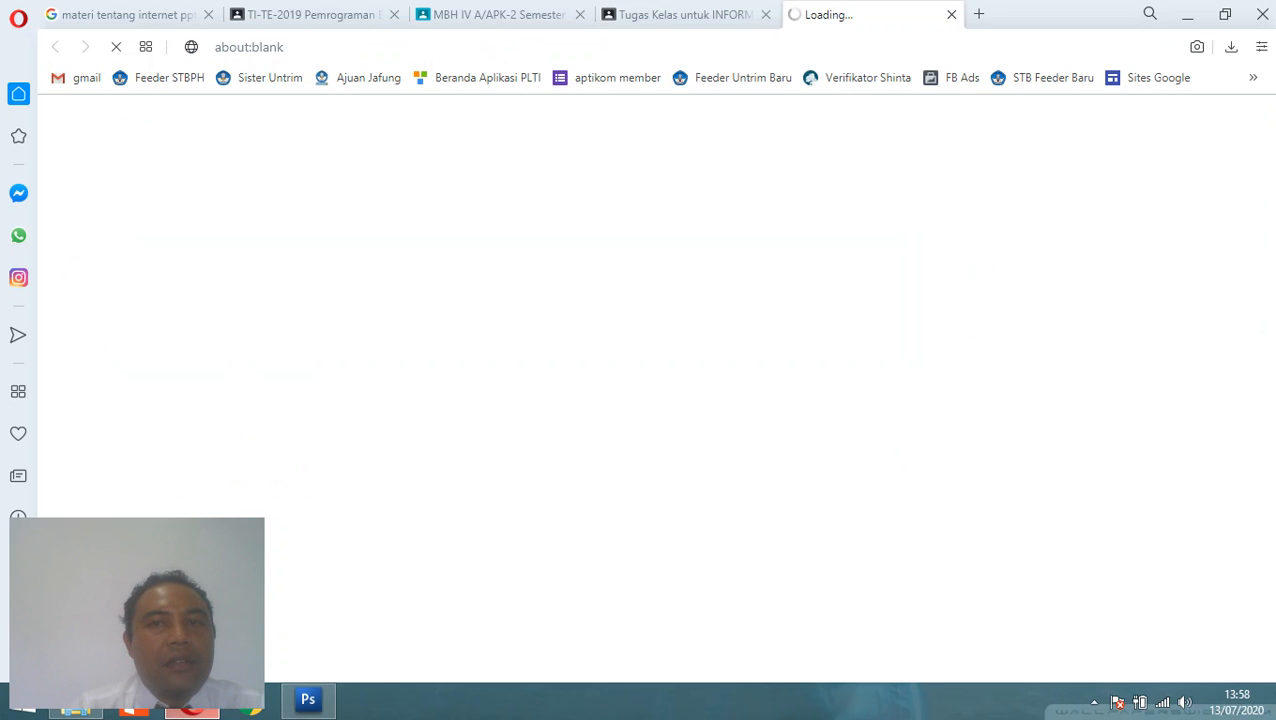
{"action": "left_click", "coordinate": [686, 15]}
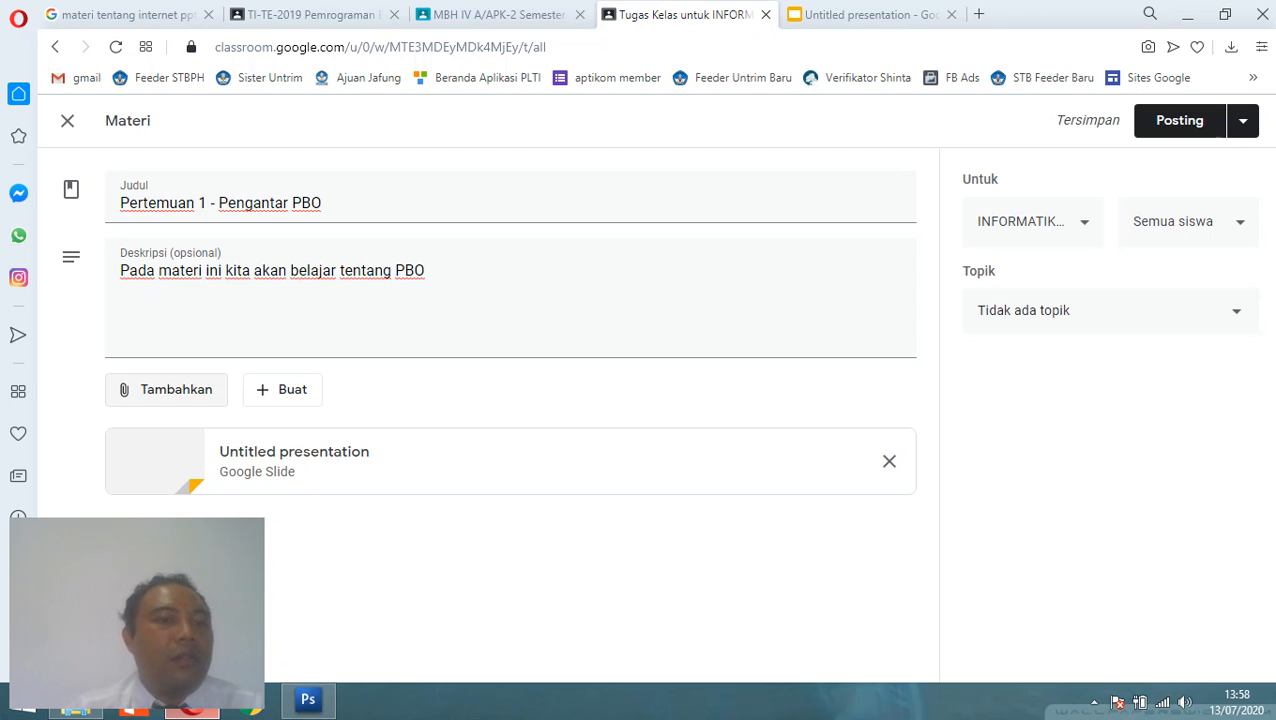
{"action": "left_click", "coordinate": [868, 15]}
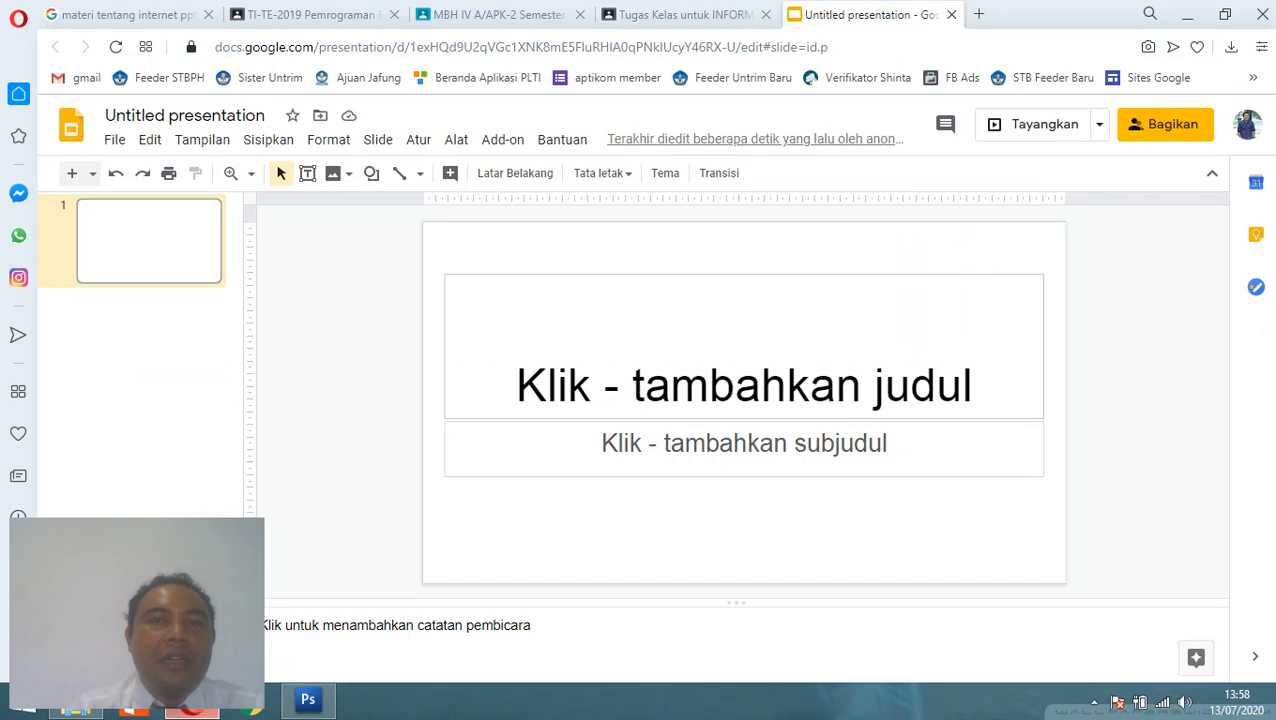
{"action": "left_click", "coordinate": [684, 15]}
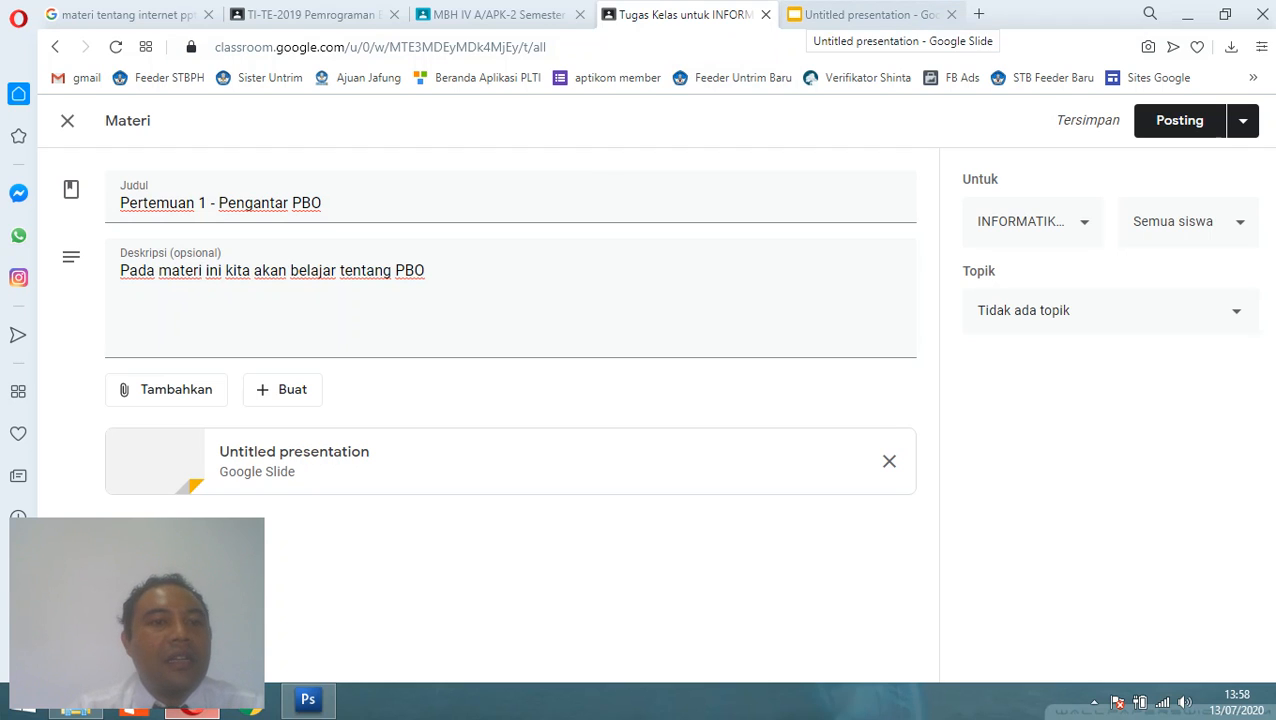
{"action": "left_click", "coordinate": [868, 15]}
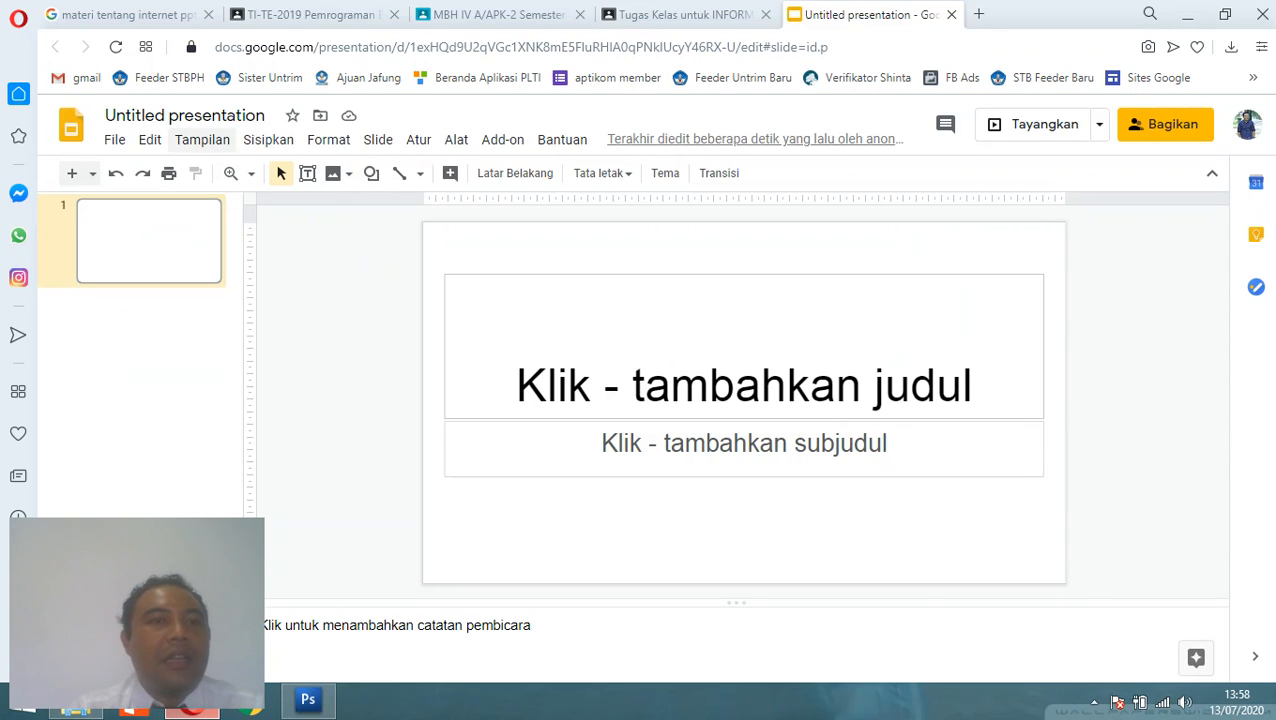
Step: Rename the attached presentation as "Materi 1 - Pengantar PBO"
{"action": "left_click", "coordinate": [265, 115]}
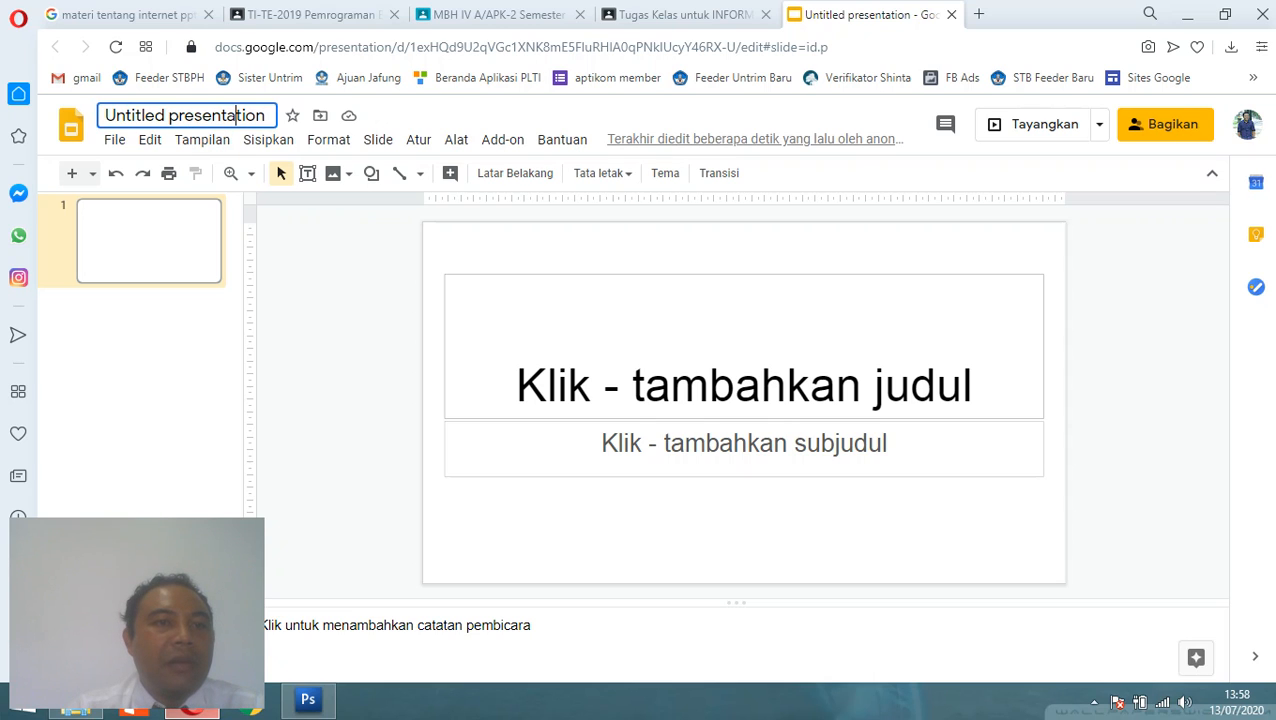
{"action": "left_click_drag", "start_coordinate": [265, 115], "coordinate": [105, 115]}
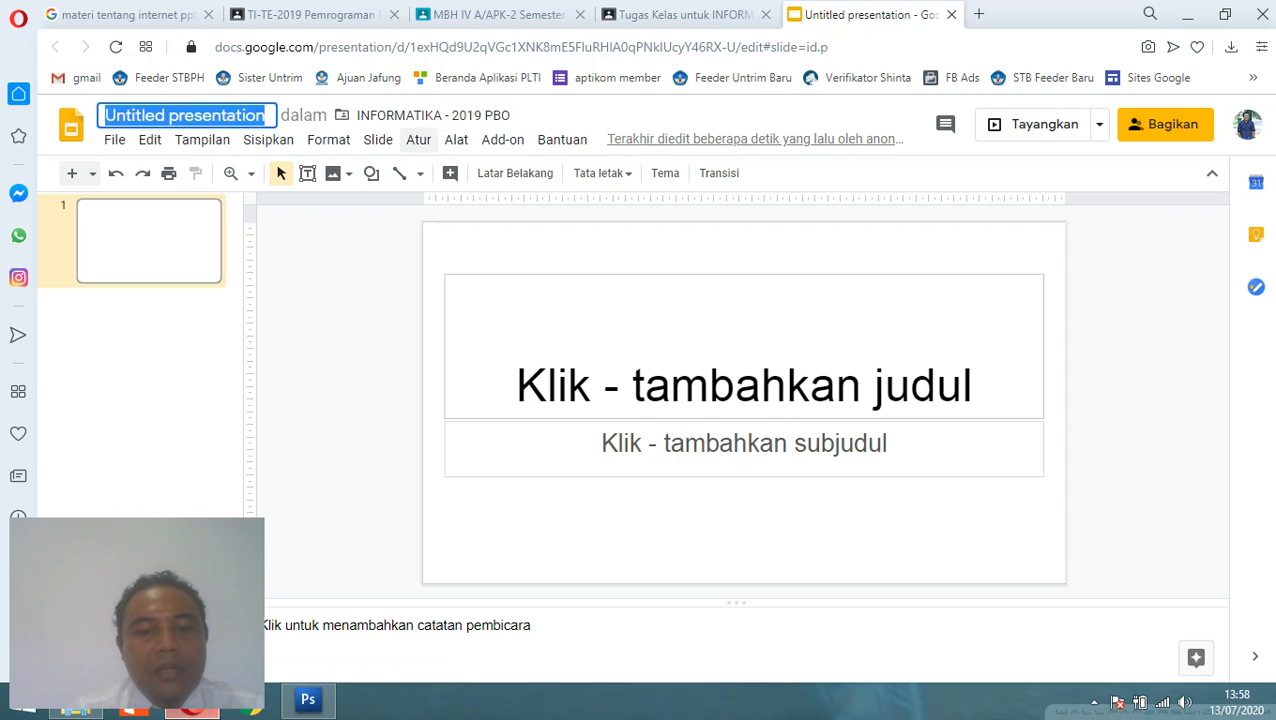
{"action": "type", "text": "Materi "}
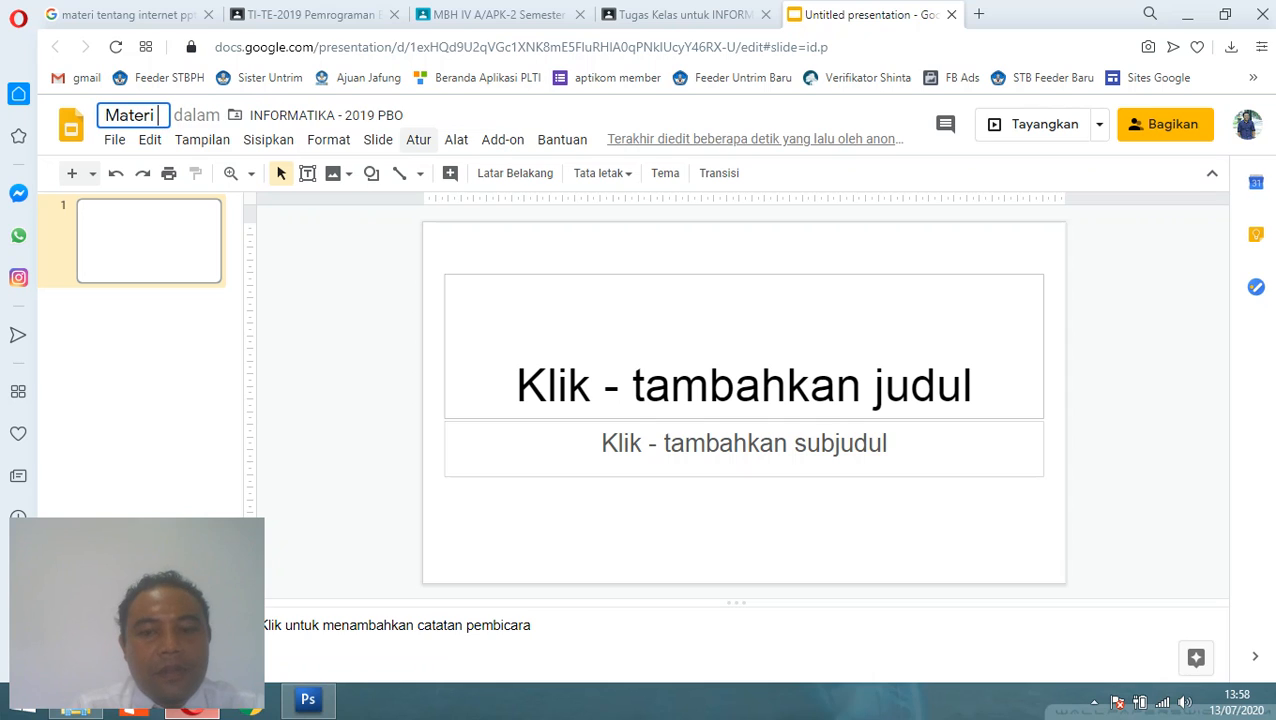
{"action": "type", "text": "1 - Peng"}
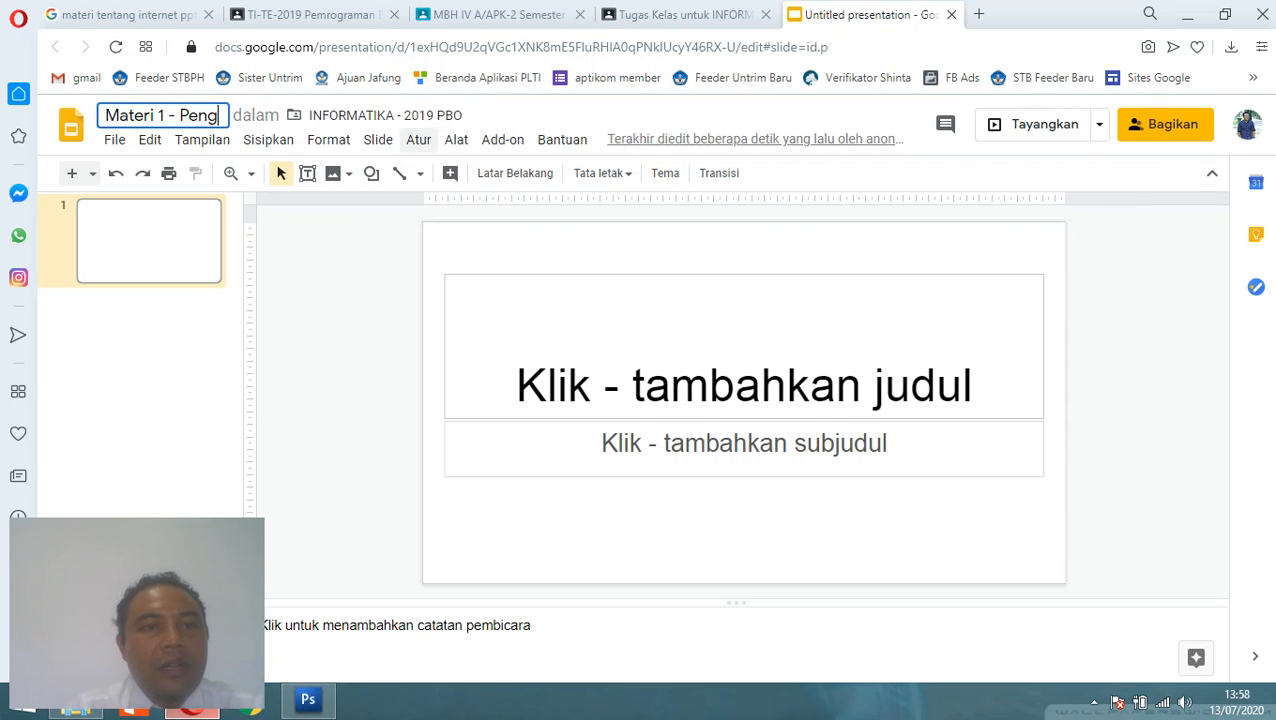
{"action": "type", "text": "antar PBO"}
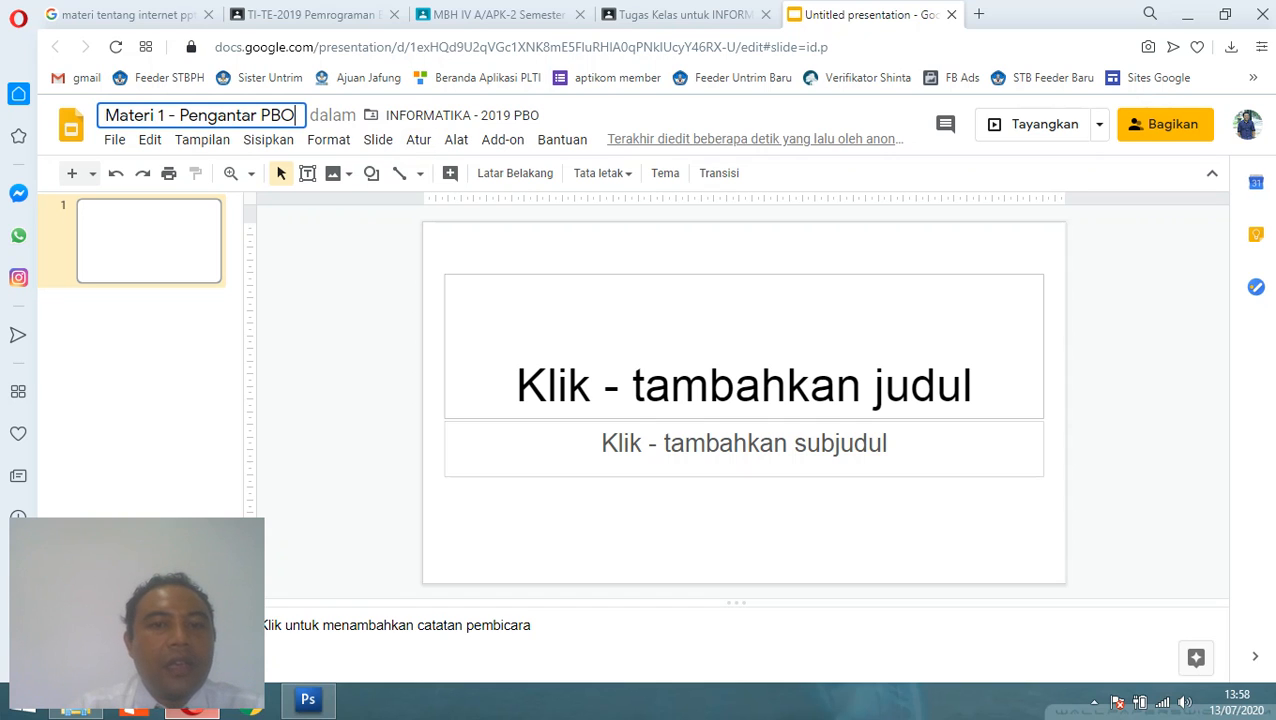
Step: Fill in the first slide's title with "Pengantar PBO" and its subtitle with the presenter's full name
{"action": "left_click", "coordinate": [744, 385]}
{"action": "type", "text": "Pe"}
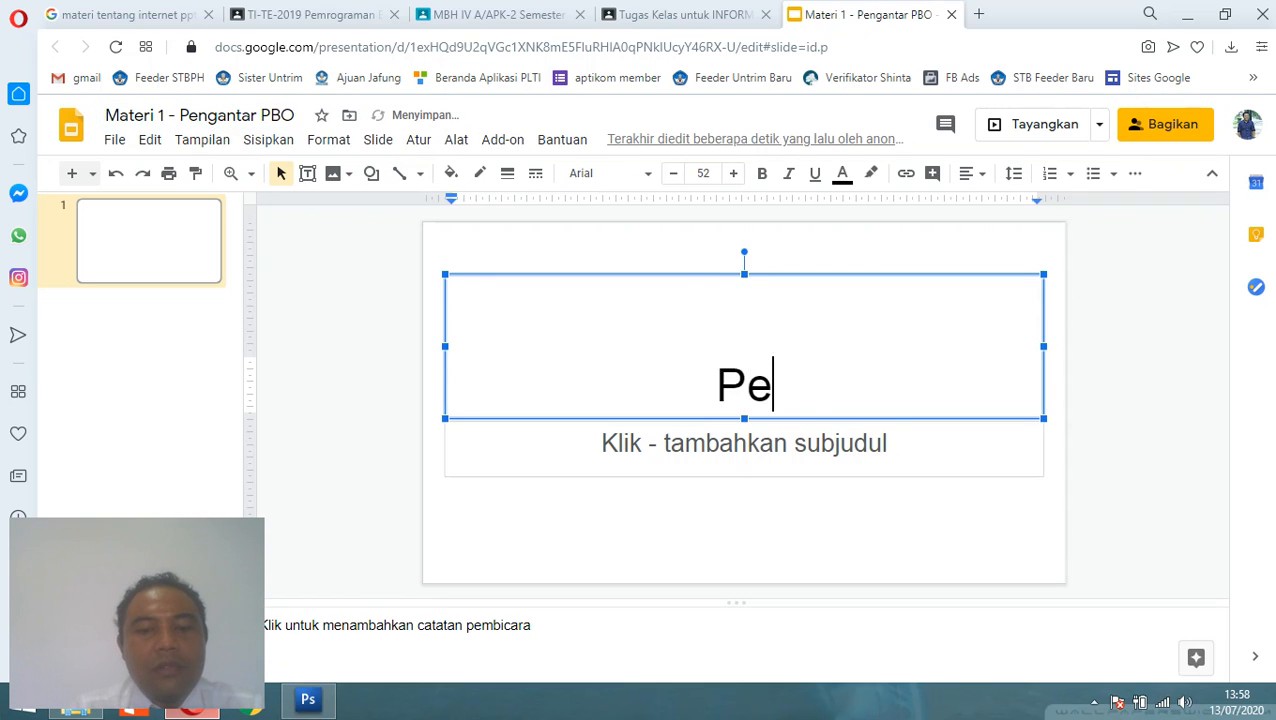
{"action": "type", "text": "ngantar PBO"}
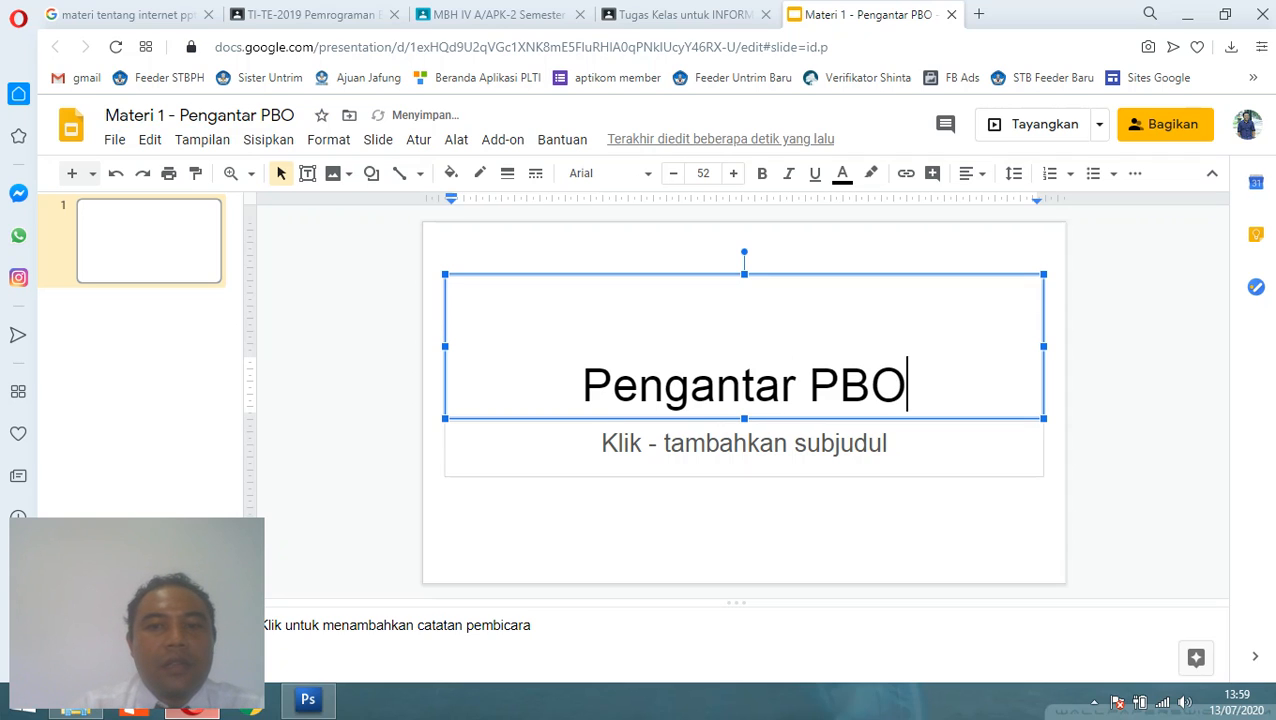
{"action": "left_click", "coordinate": [744, 444]}
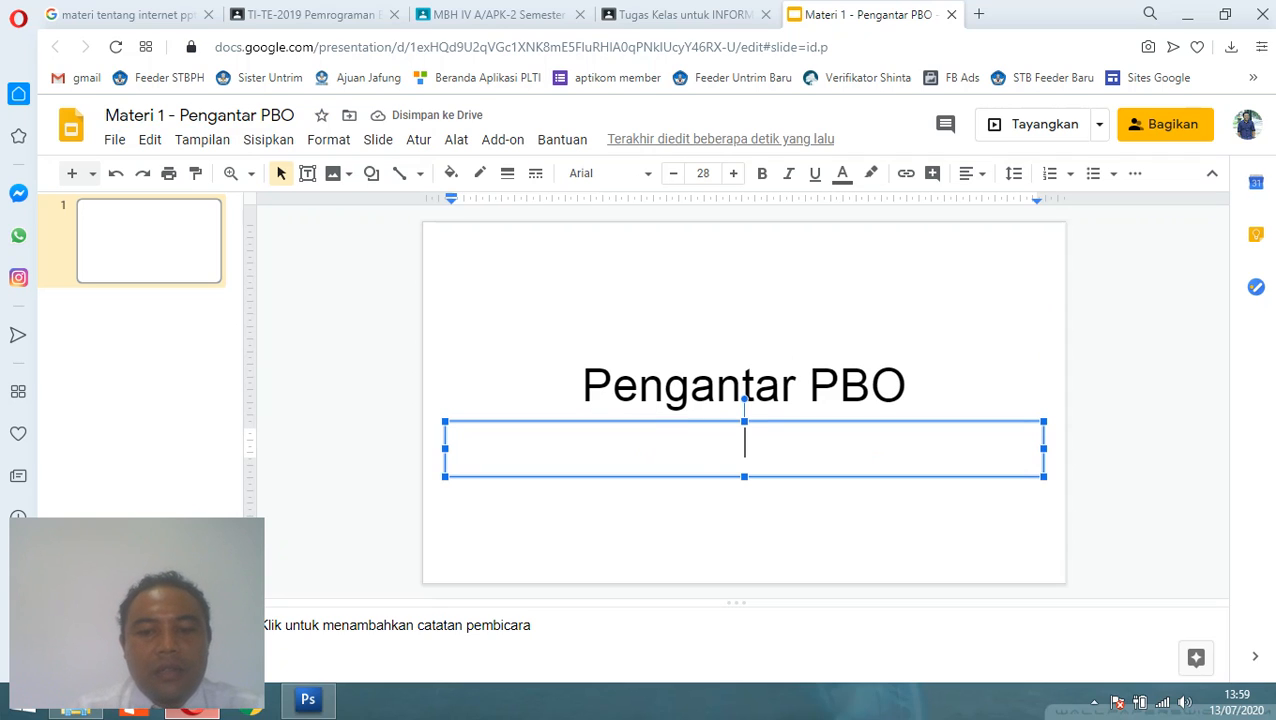
{"action": "type", "text": "IBK "}
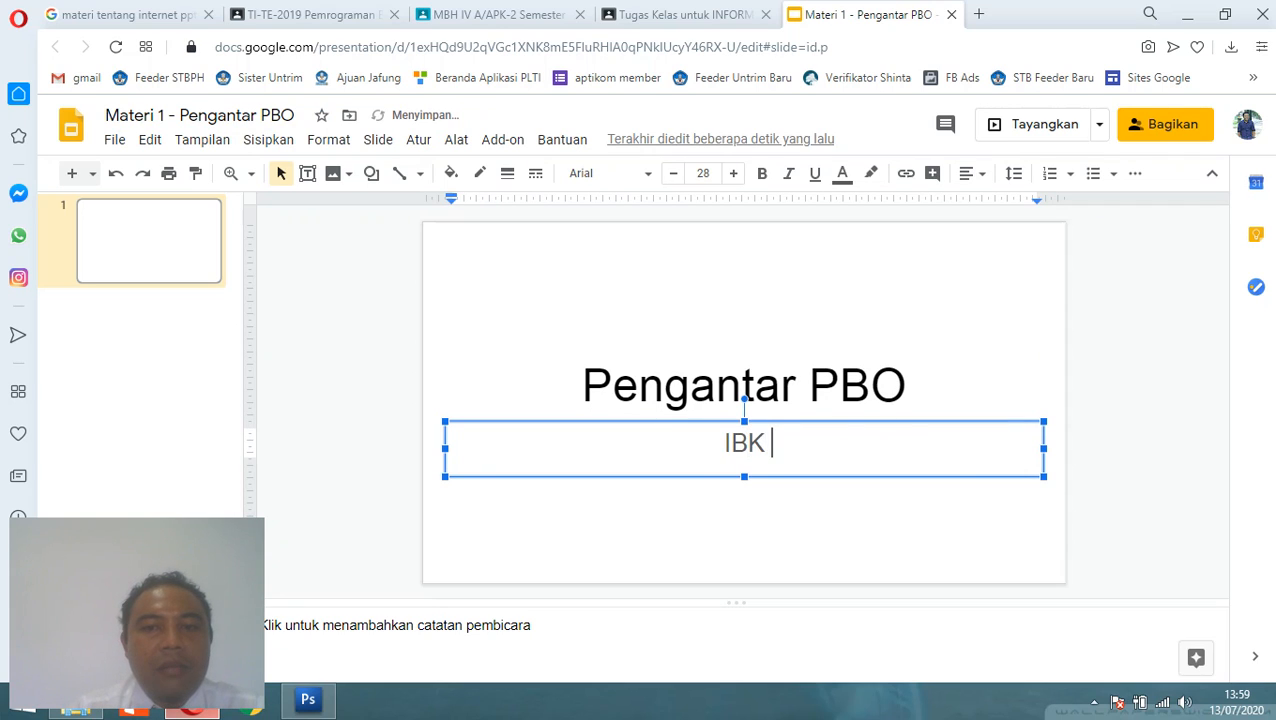
{"action": "type", "text": "Dwi Su"}
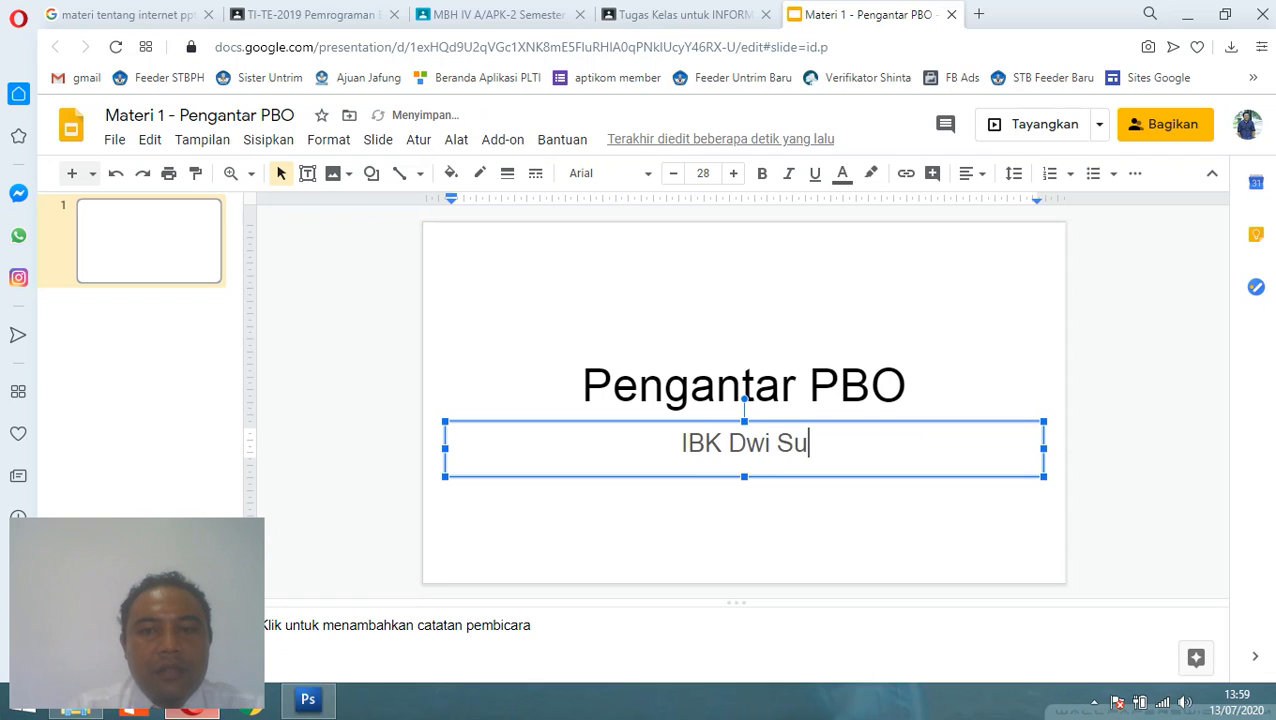
{"action": "type", "text": "ta Negara"}
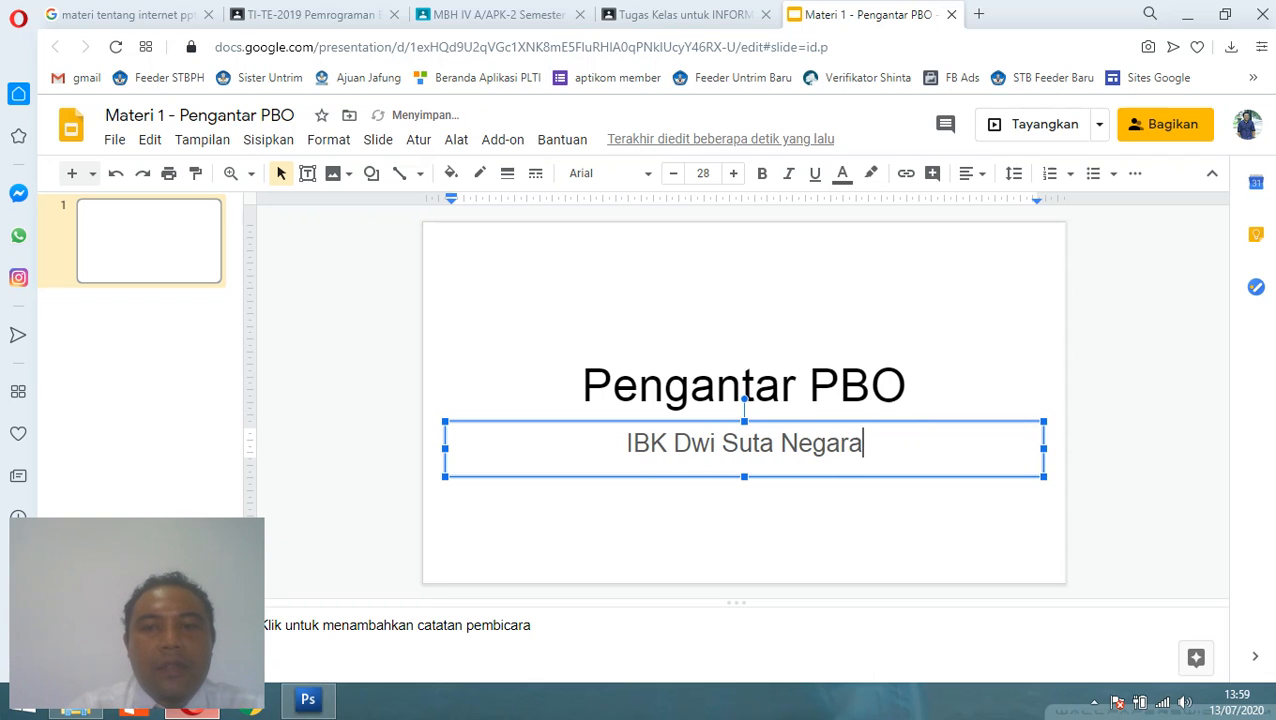
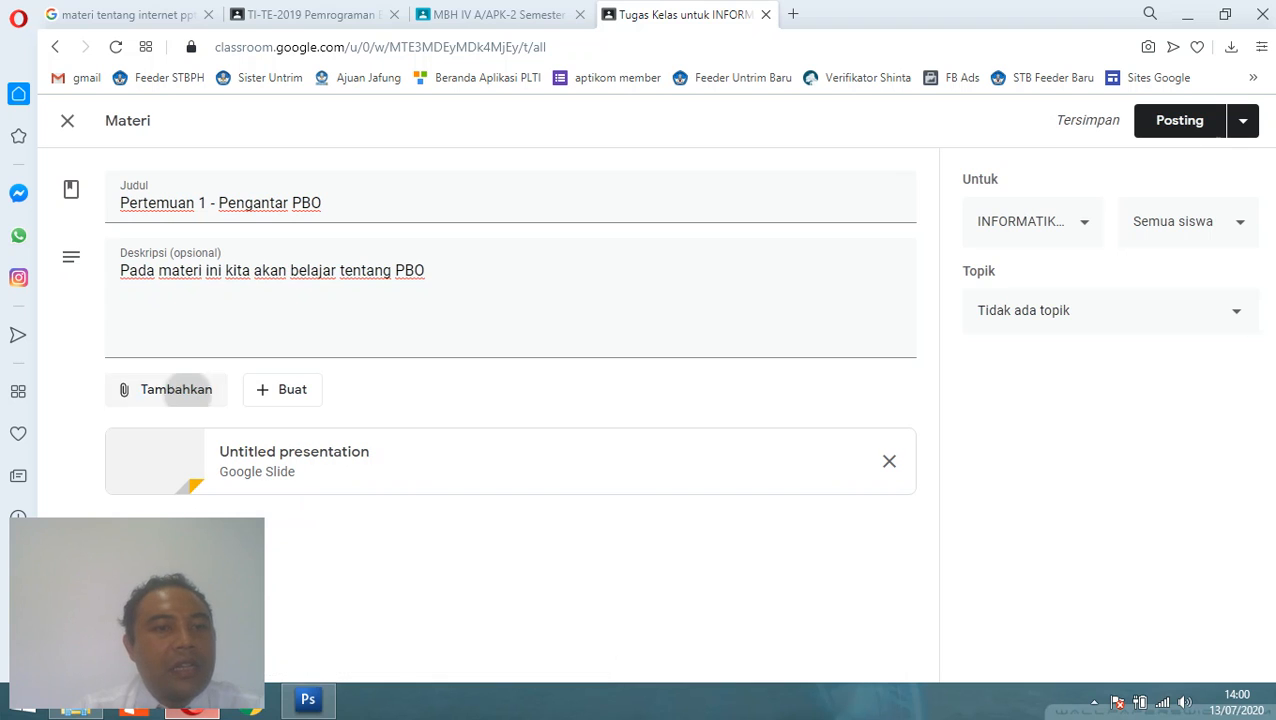
Step: Search YouTube for "pemrograman berorientasi objek" to find a video attachment for the material
{"action": "left_click", "coordinate": [166, 389]}
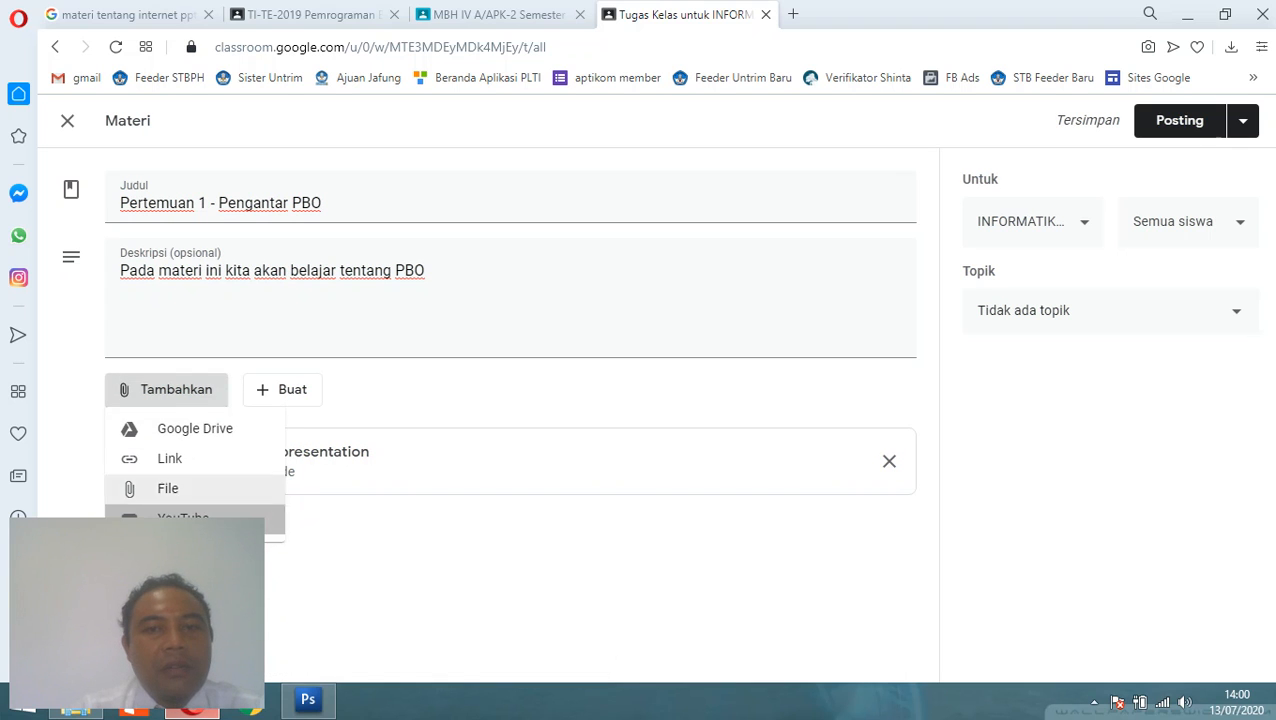
{"action": "left_click", "coordinate": [183, 520]}
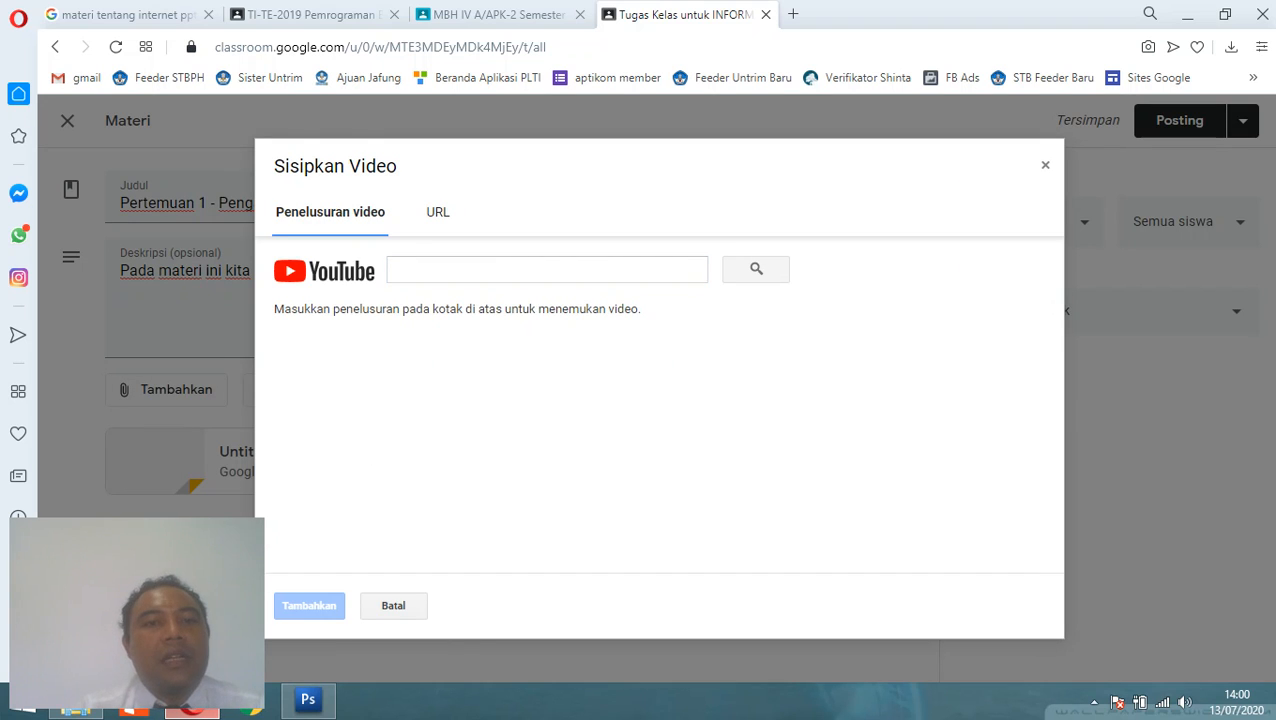
{"action": "type", "text": "pemrog"}
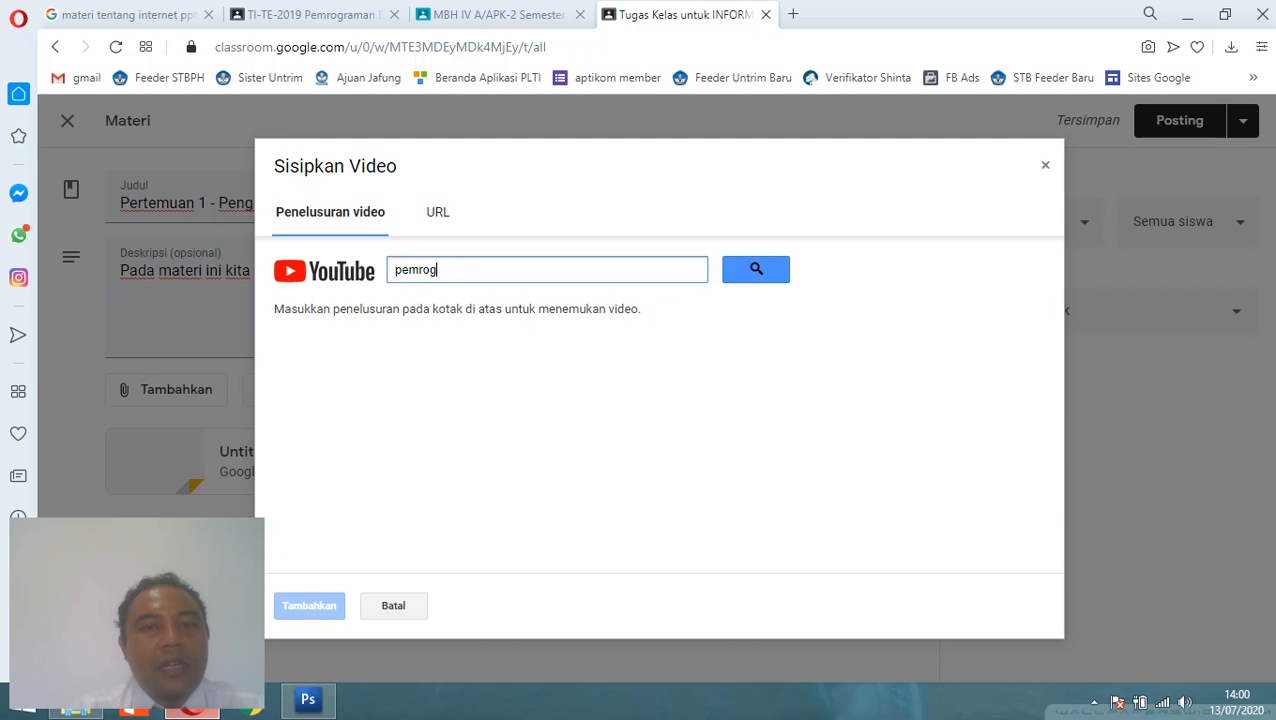
{"action": "type", "text": "ram"}
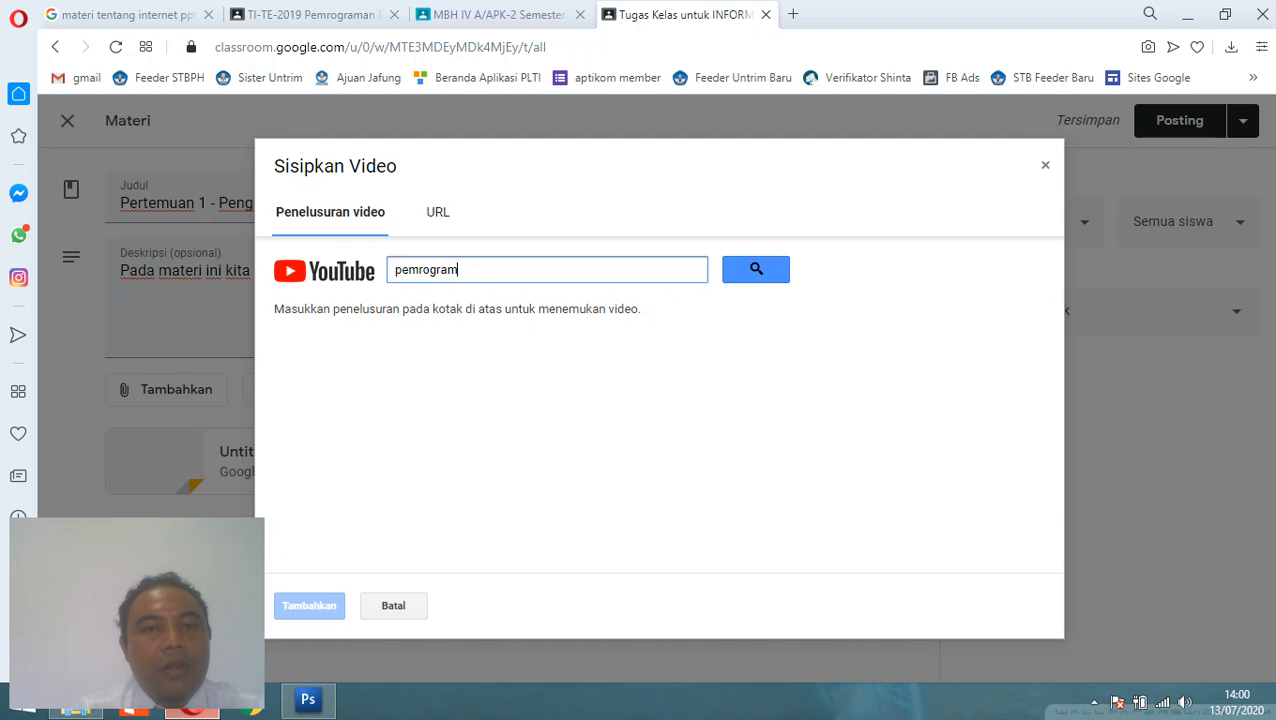
{"action": "type", "text": "an bero"}
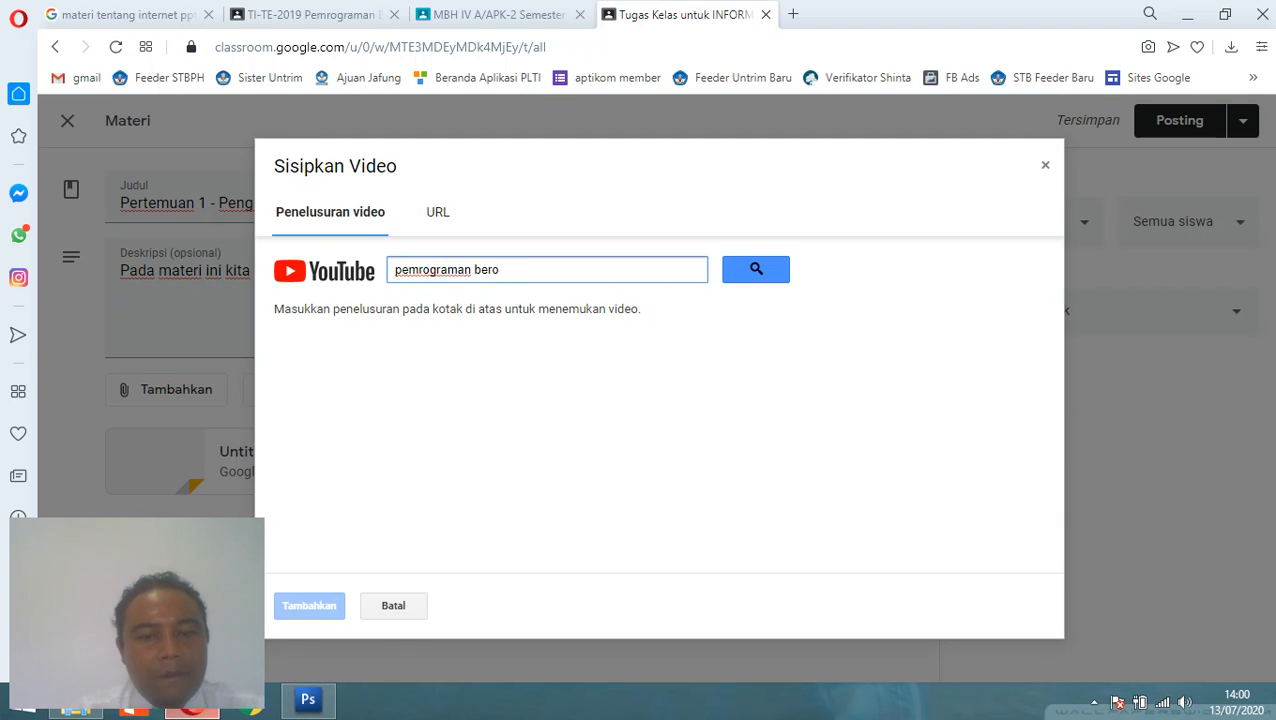
{"action": "type", "text": "rientasi ob"}
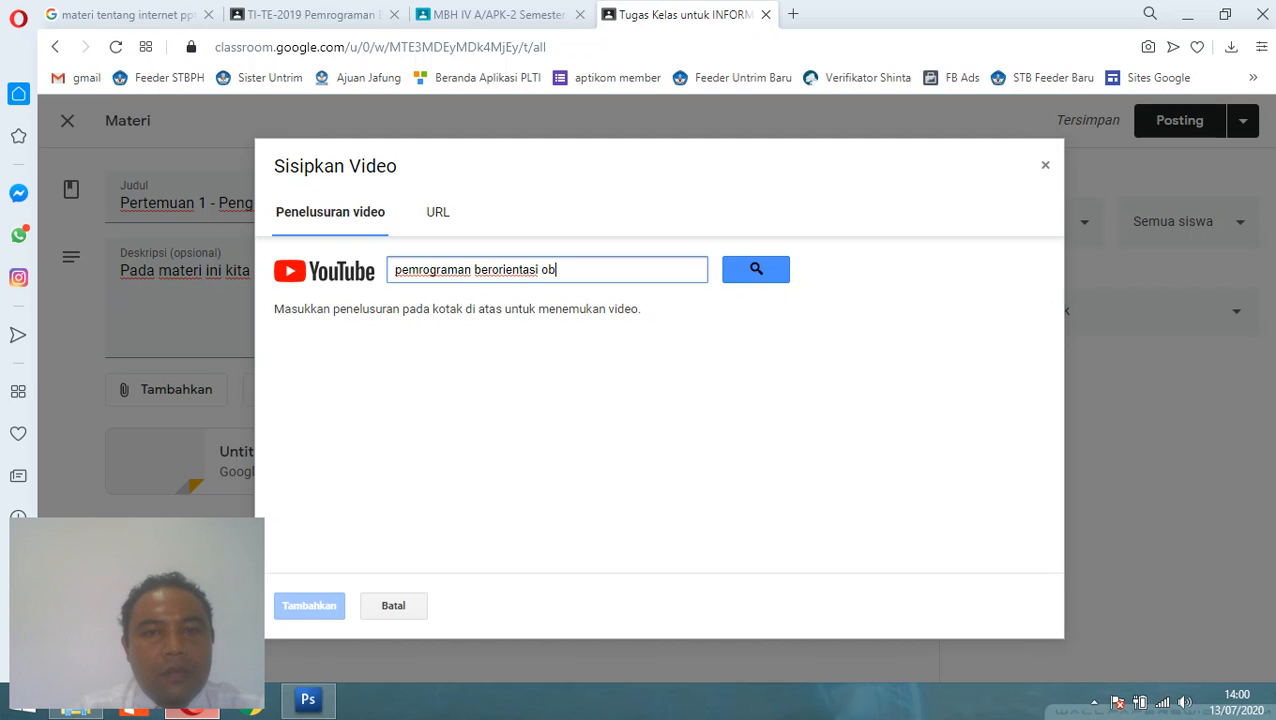
{"action": "type", "text": "jek"}
{"action": "key", "text": "Return"}
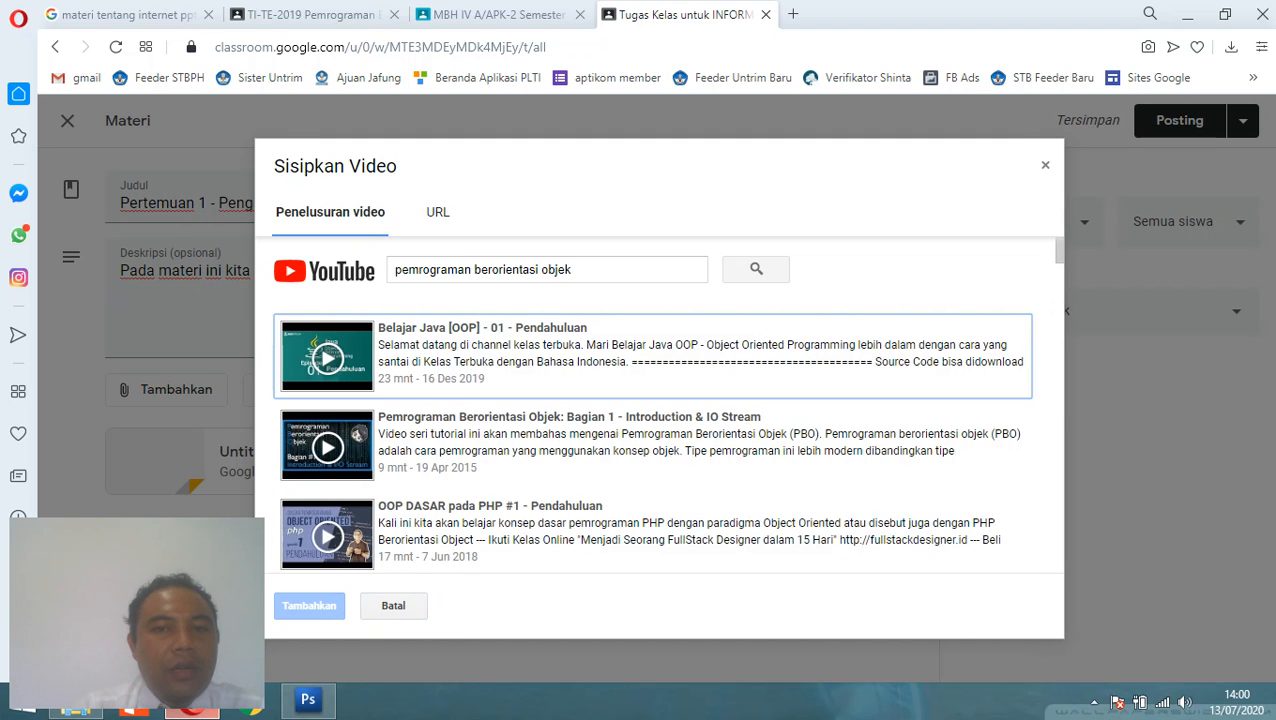
Step: Attach the YouTube video "pengenalan Pemrograman Berorientasi Objek" from the search results to the material
{"action": "scroll", "coordinate": [650, 400], "scroll_direction": "down", "scroll_amount": 3}
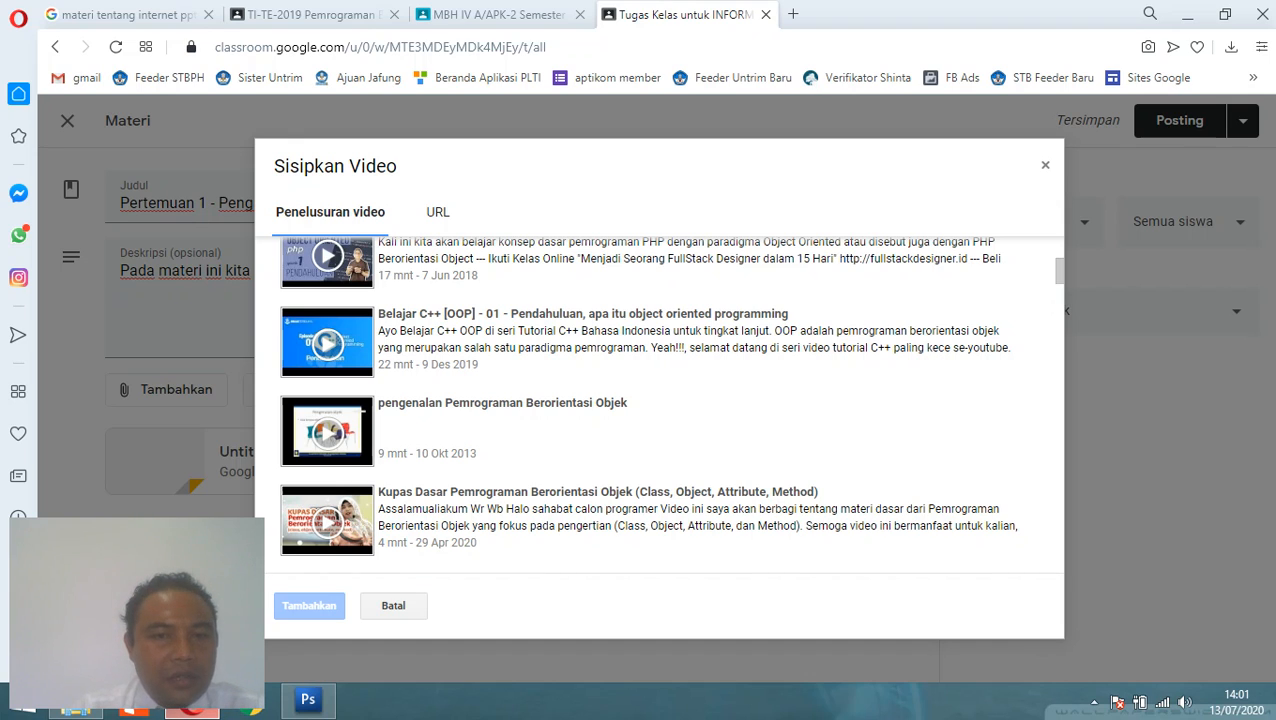
{"action": "left_click", "coordinate": [540, 430]}
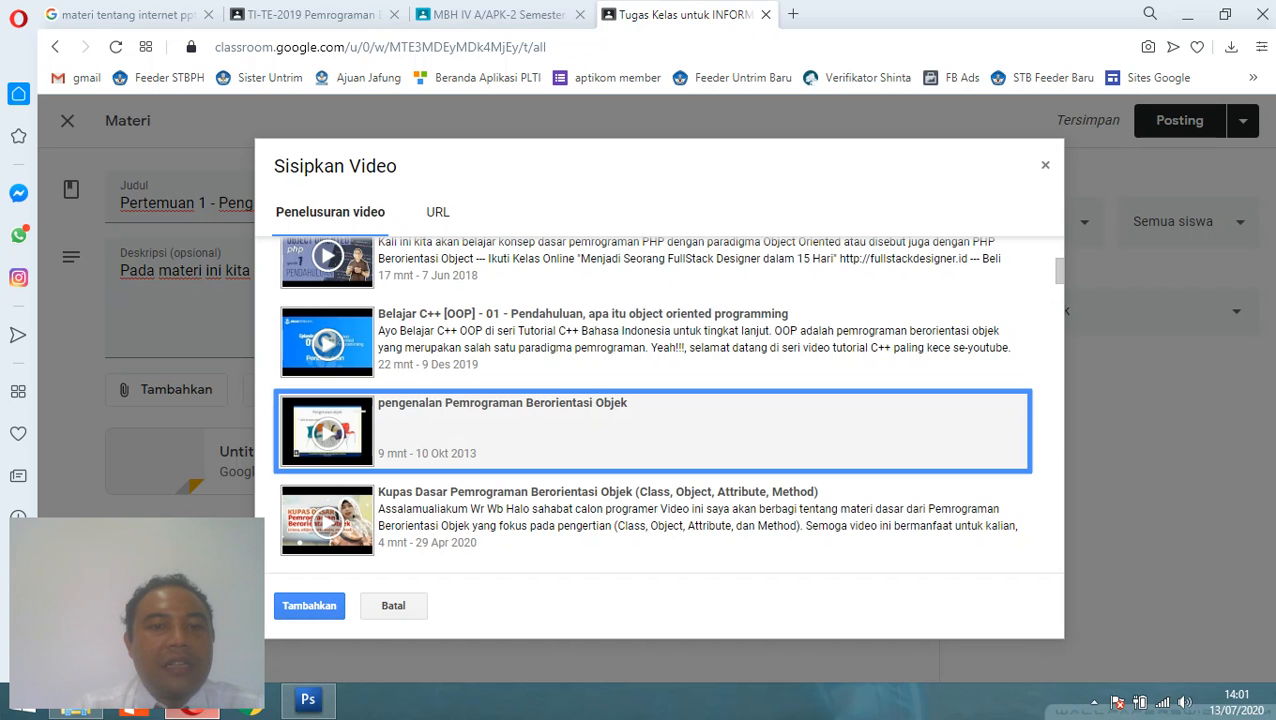
{"action": "scroll", "coordinate": [651, 404], "scroll_direction": "up", "scroll_amount": 3}
{"action": "scroll", "coordinate": [651, 404], "scroll_direction": "down", "scroll_amount": 3}
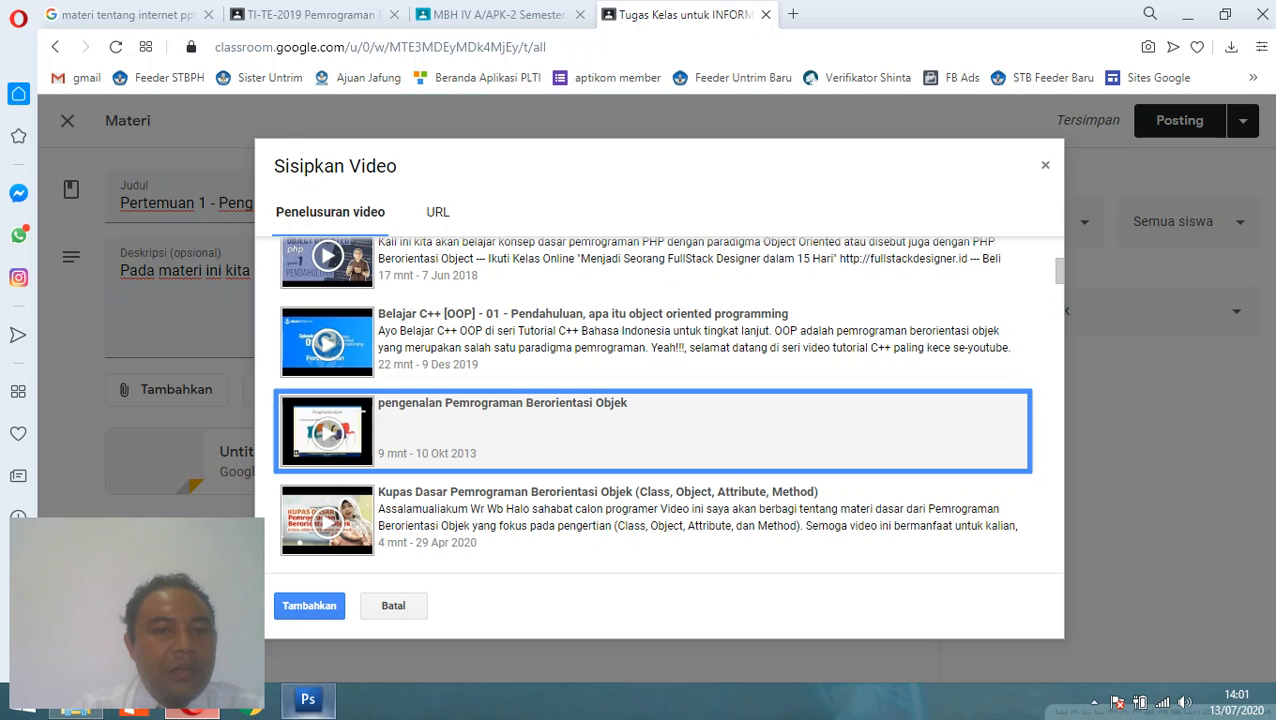
{"action": "left_click", "coordinate": [309, 606]}
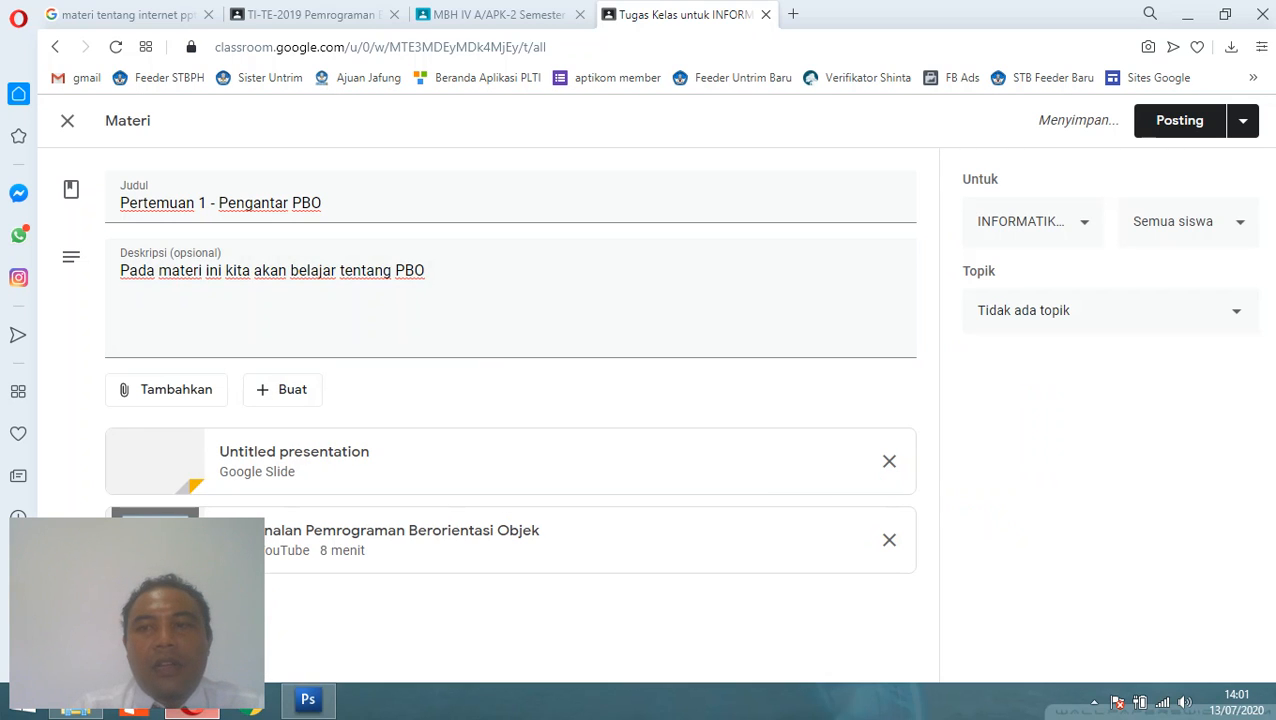
Step: Check the material's student recipients and set its topic to "Pertemuan 1 - Pengantar PBO"
{"action": "left_click", "coordinate": [1189, 222]}
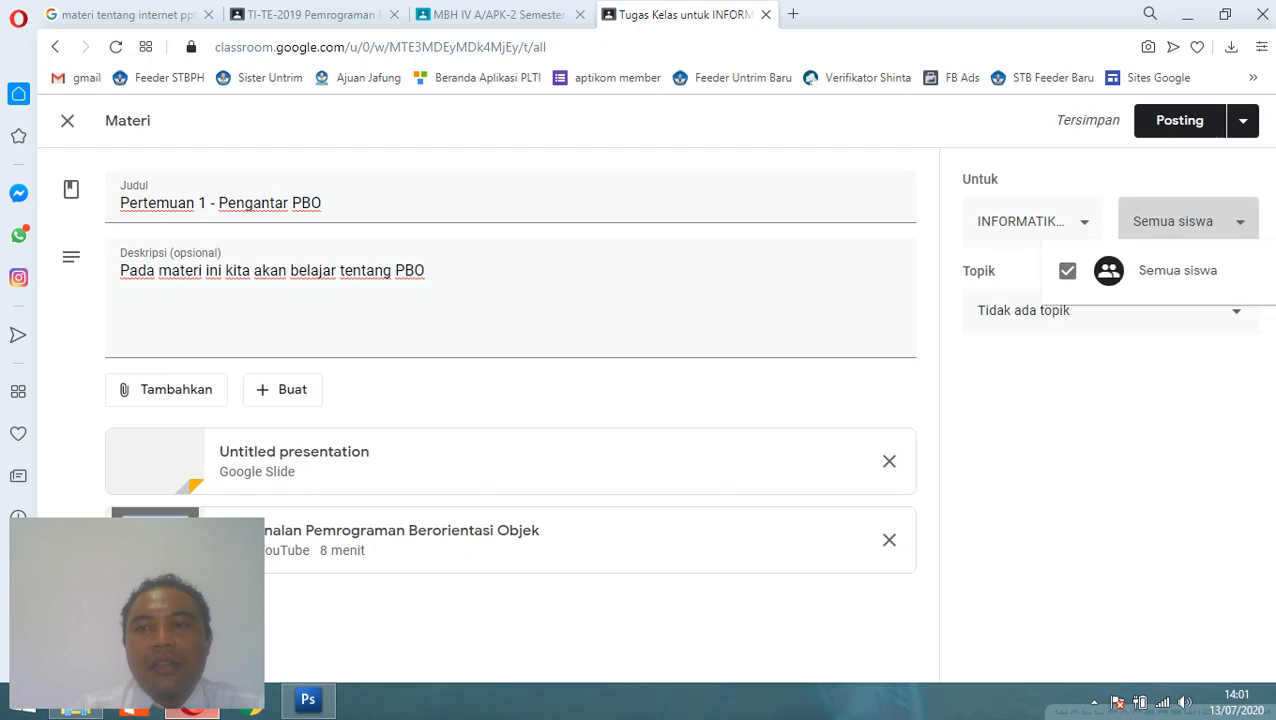
{"action": "key", "text": "Escape"}
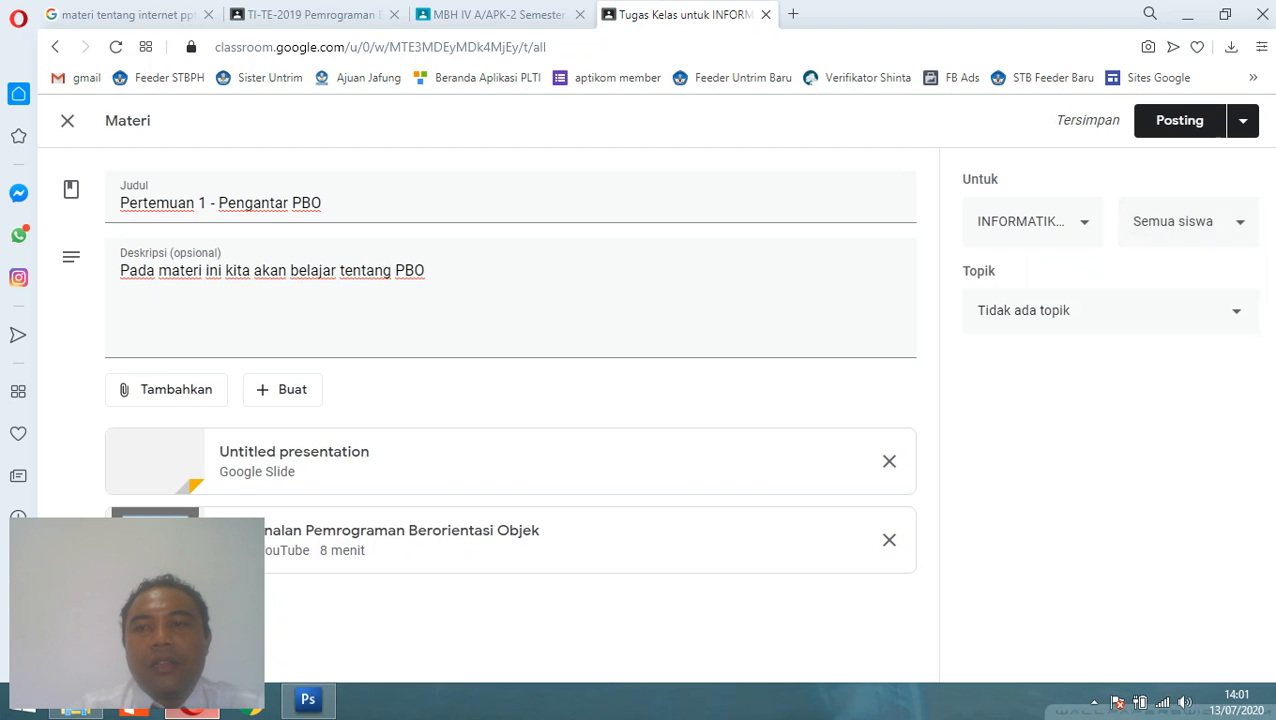
{"action": "left_click", "coordinate": [1110, 311]}
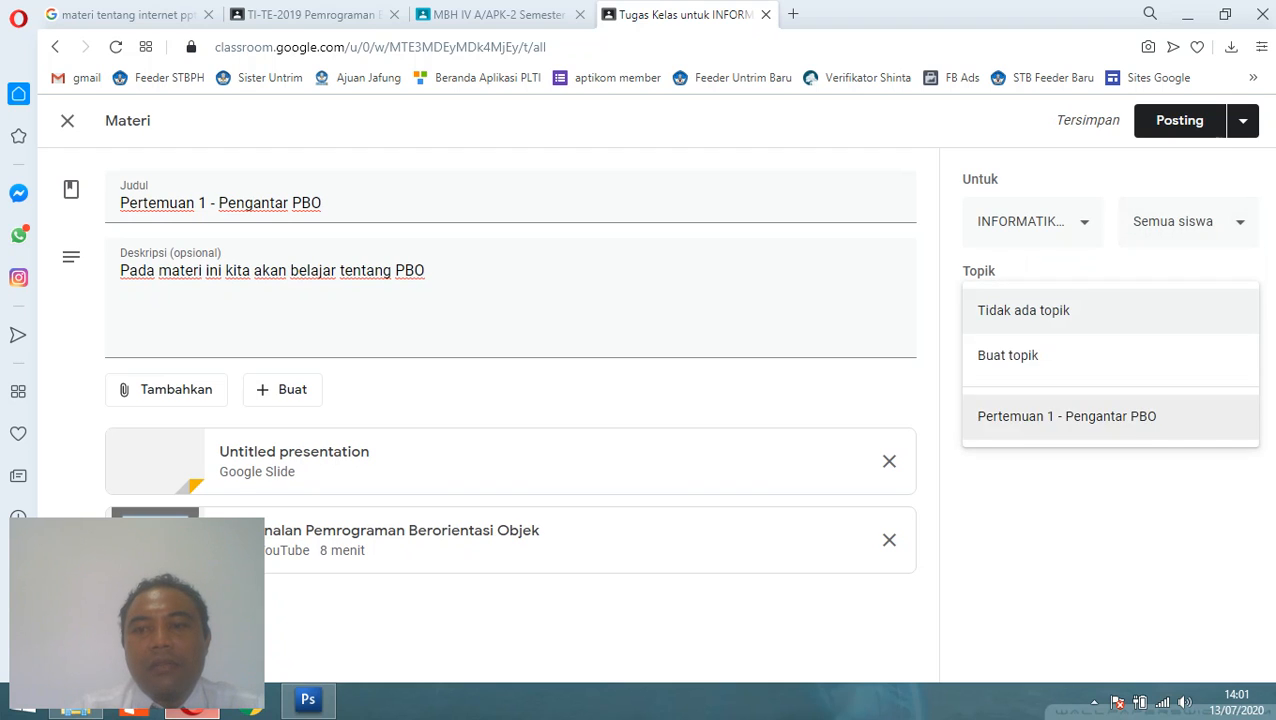
{"action": "left_click", "coordinate": [1067, 416]}
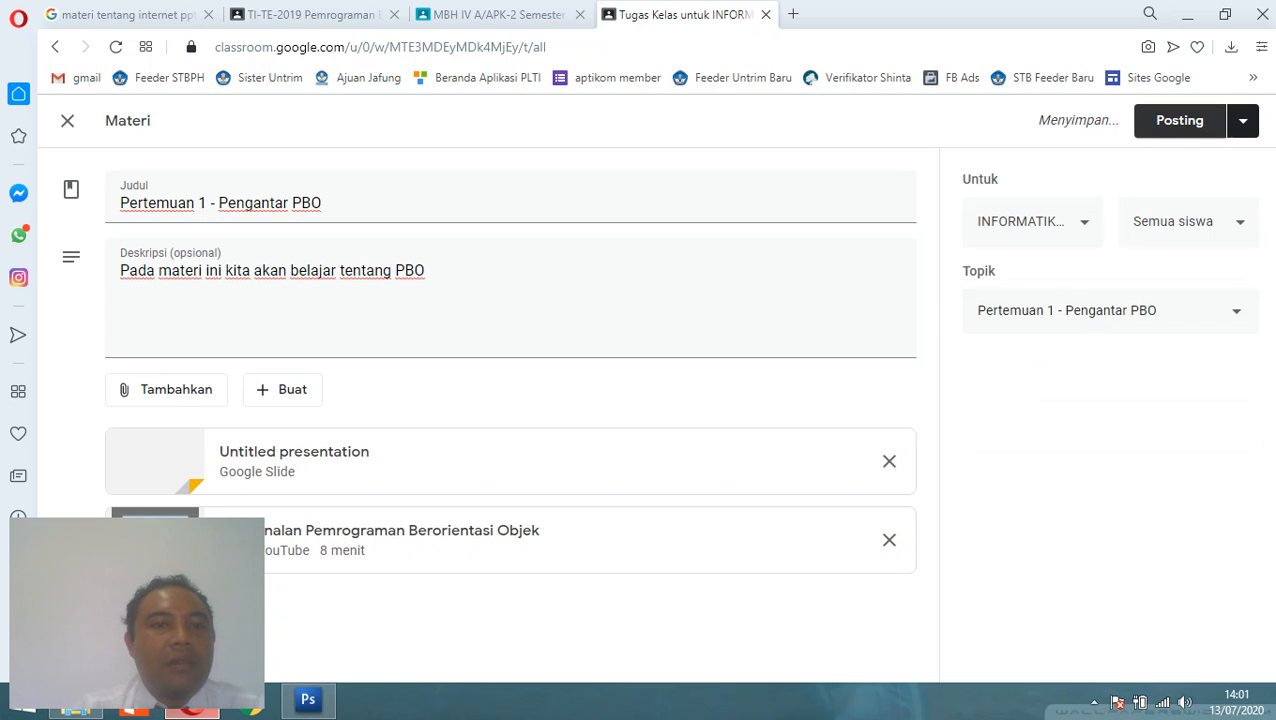
Step: Post the material to the class and open its attached "Materi 1 - Pengantar PBO" presentation to check it
{"action": "left_click", "coordinate": [1179, 121]}
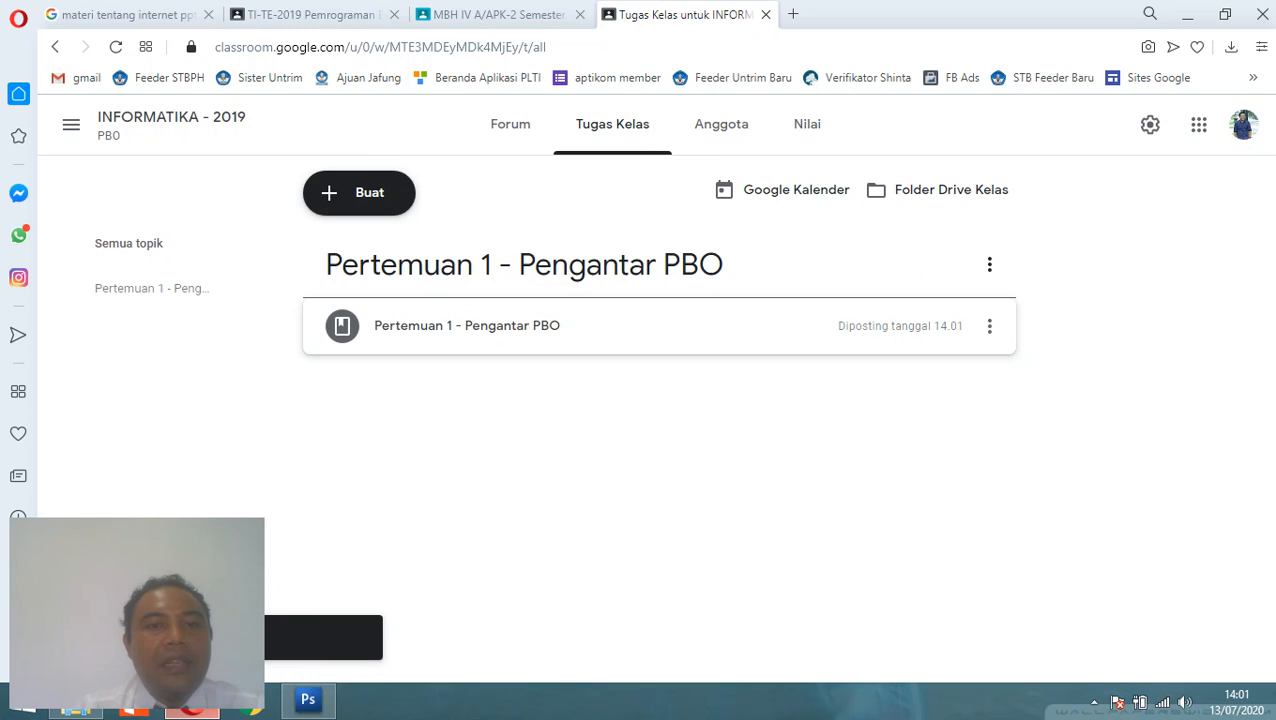
{"action": "left_click", "coordinate": [467, 326]}
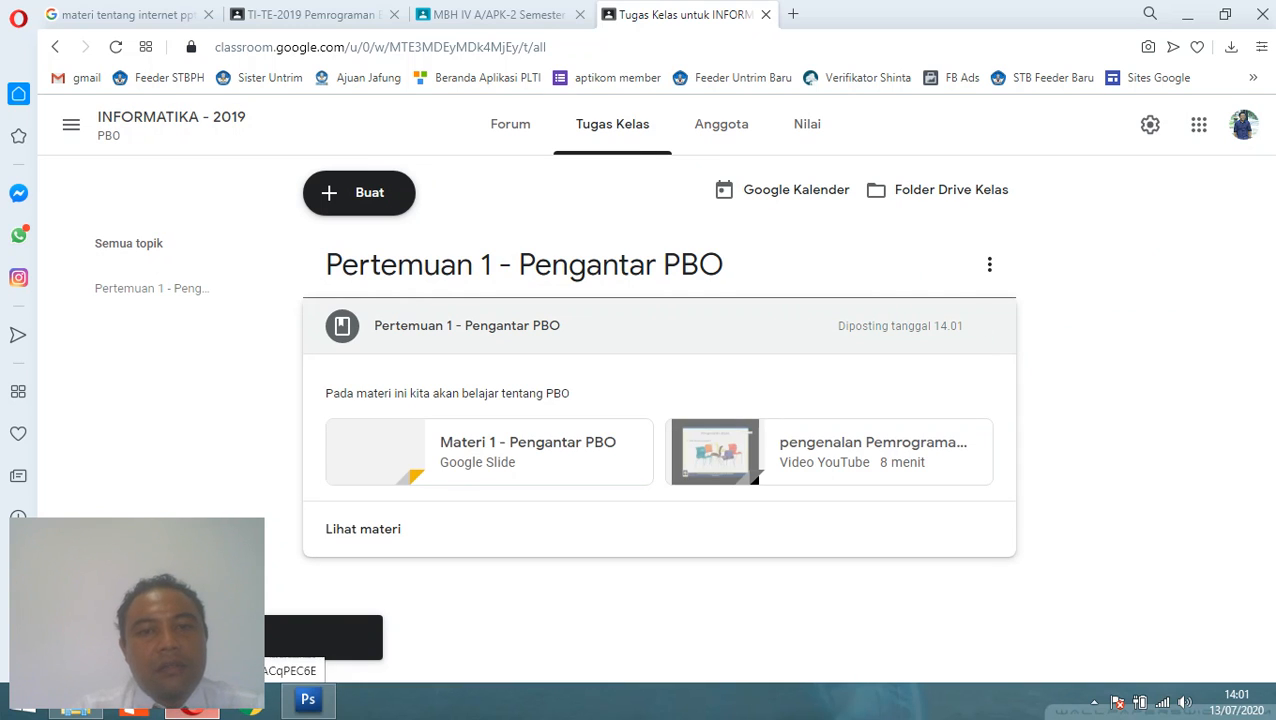
{"action": "left_click", "coordinate": [545, 448]}
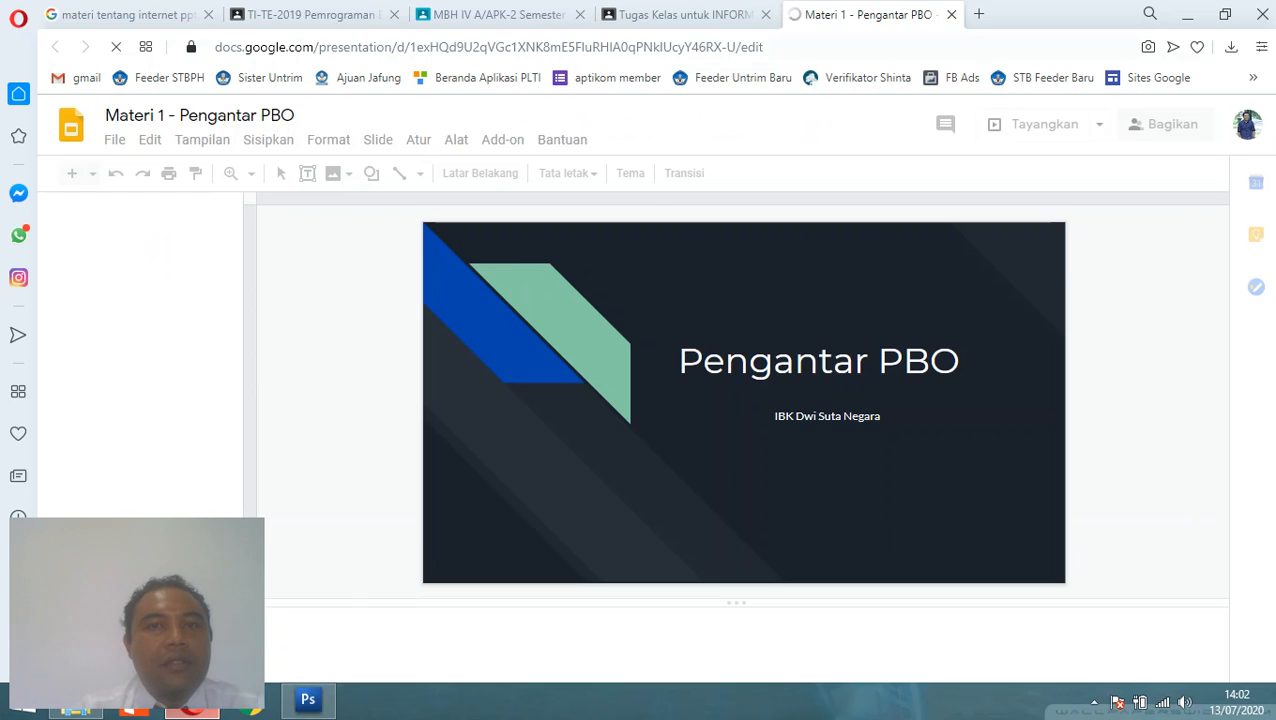
{"action": "left_click", "coordinate": [685, 15]}
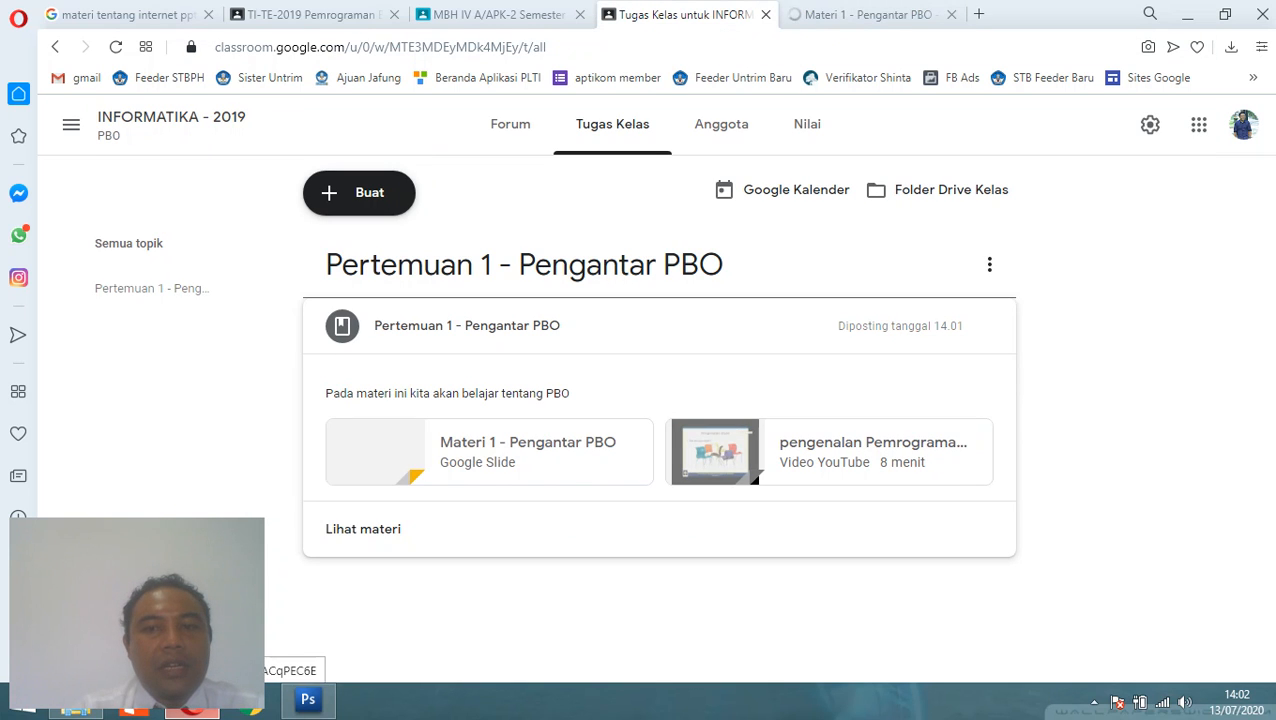
Step: Preview the posted material's YouTube video attachment and close the opened Slides presentation
{"action": "left_click", "coordinate": [829, 452]}
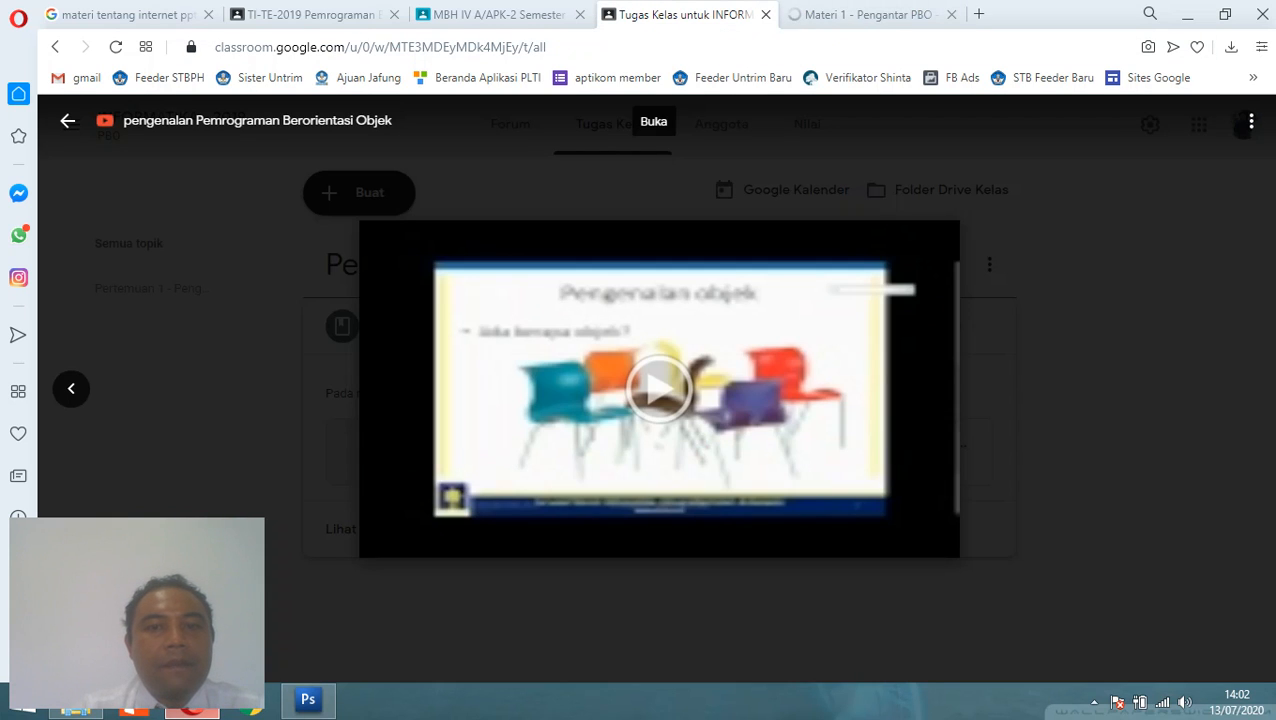
{"action": "left_click", "coordinate": [658, 388]}
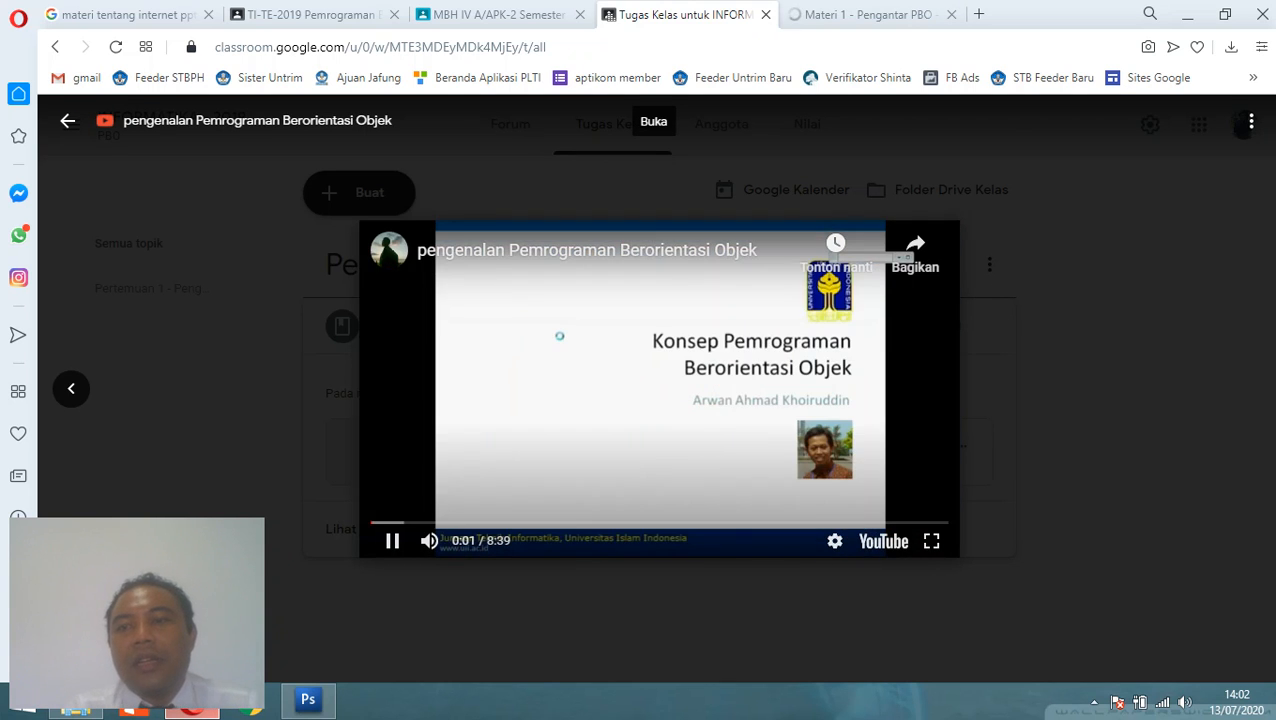
{"action": "left_click", "coordinate": [67, 121]}
{"action": "left_click", "coordinate": [868, 15]}
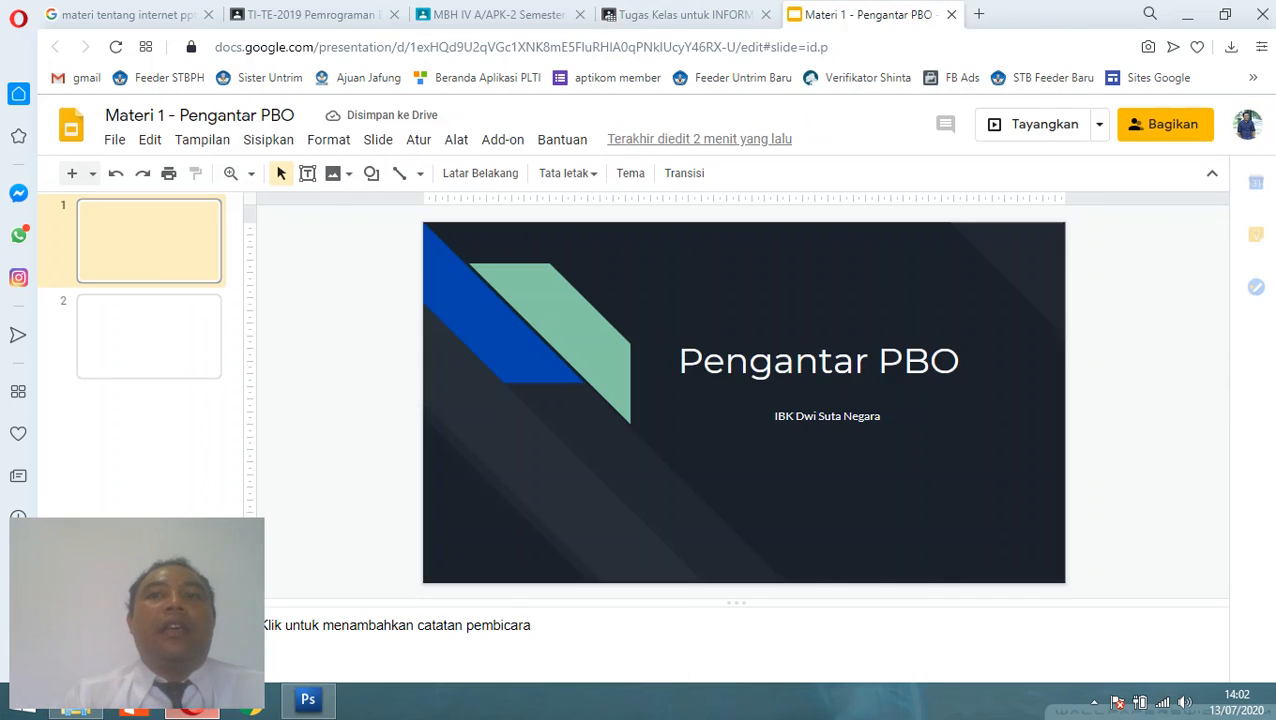
{"action": "left_click", "coordinate": [951, 14]}
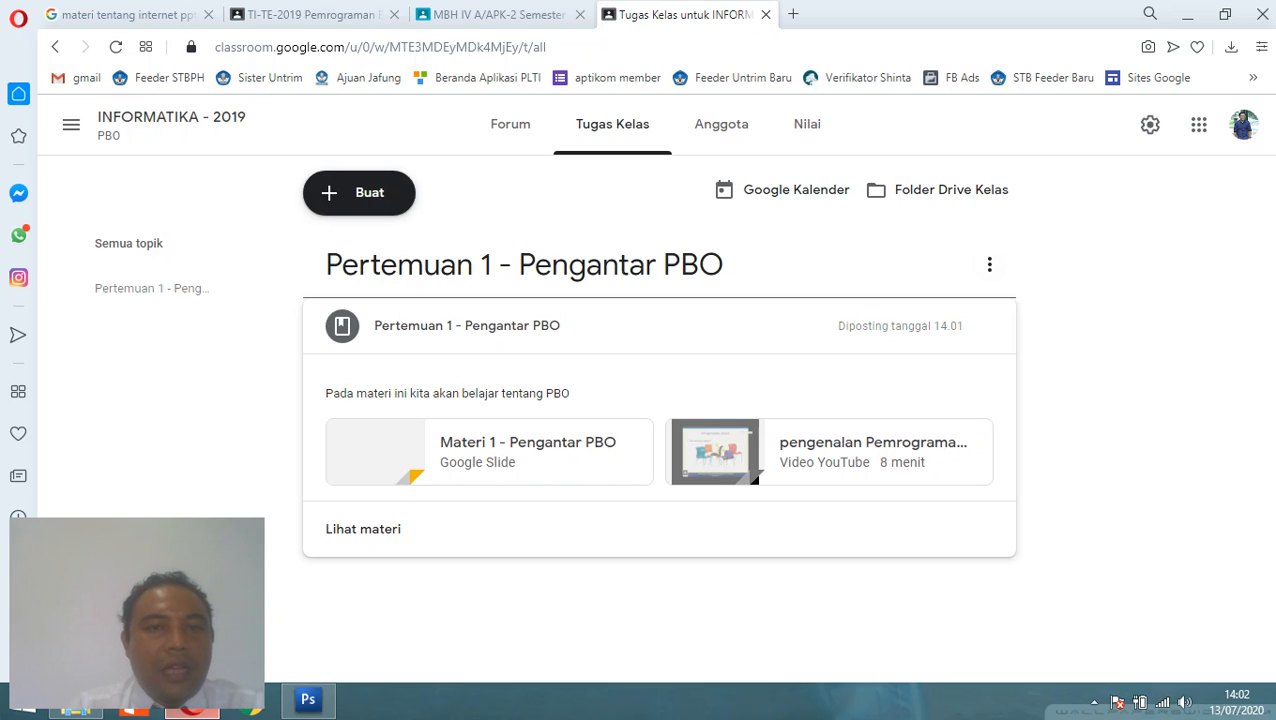
Step: Create a new assignment titled "Tugas 1" and dismiss the rubric tip
{"action": "left_click", "coordinate": [359, 192]}
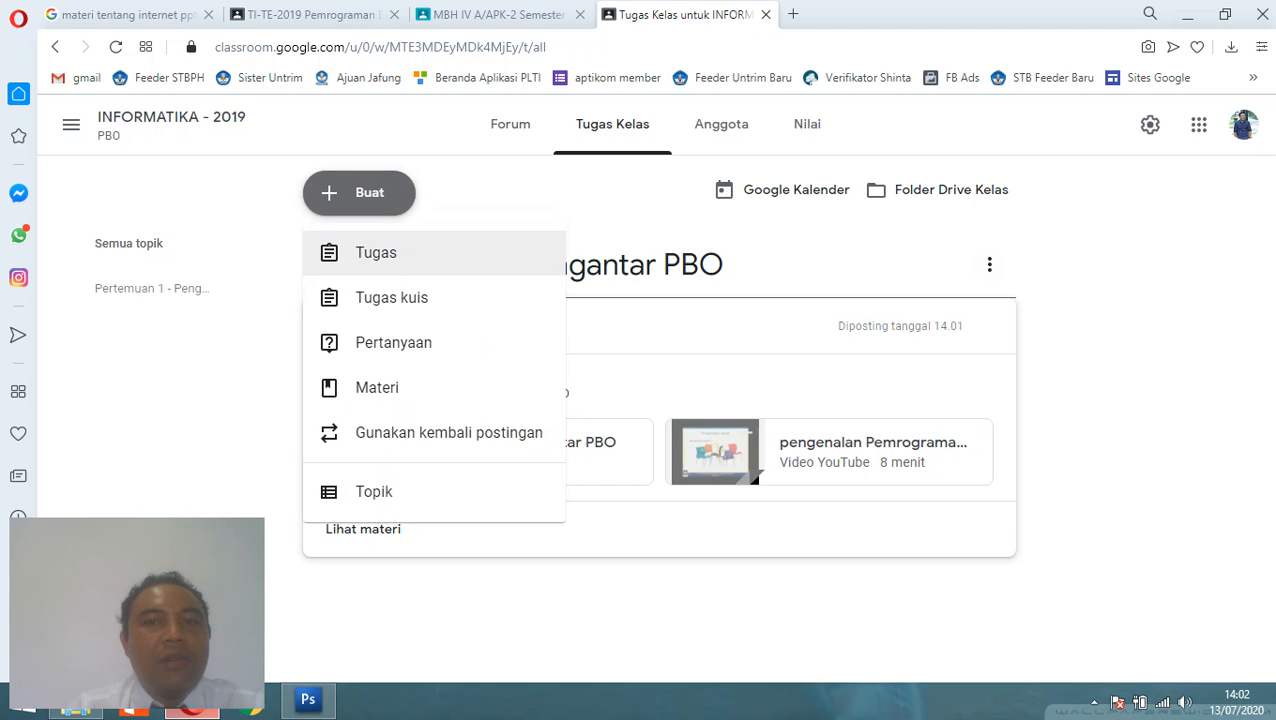
{"action": "left_click", "coordinate": [376, 252]}
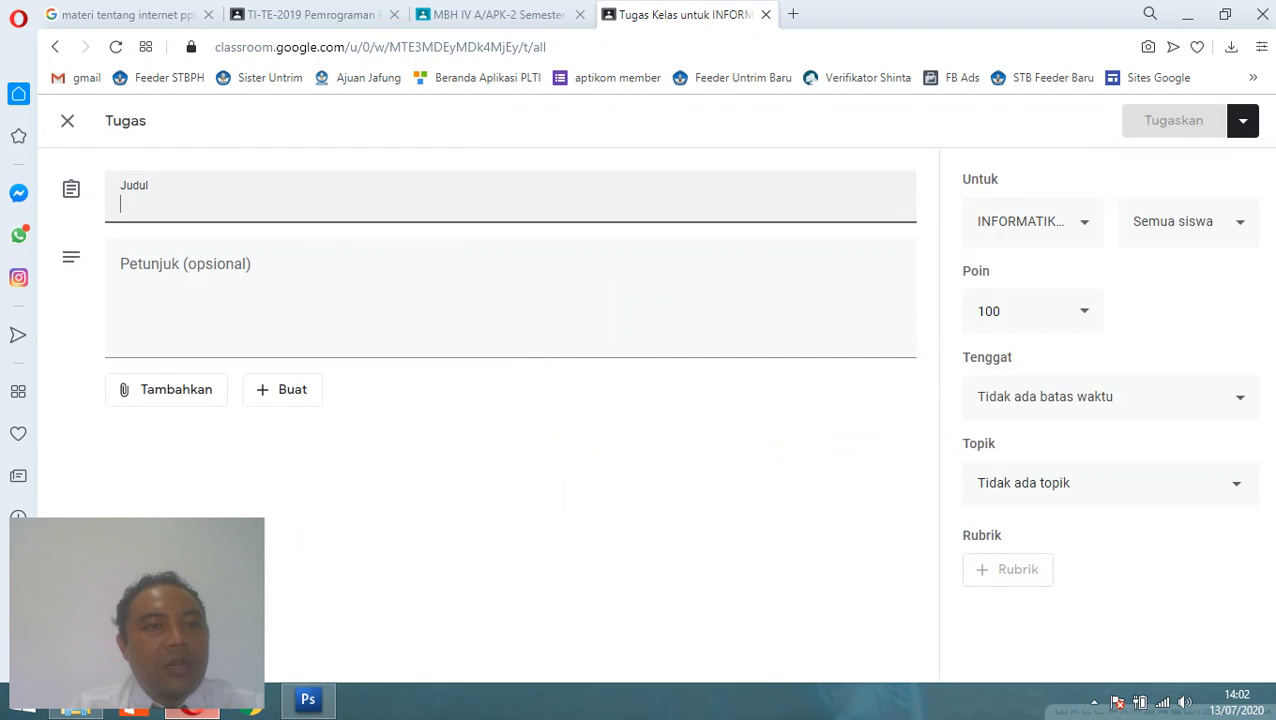
{"action": "type", "text": "Tugas "}
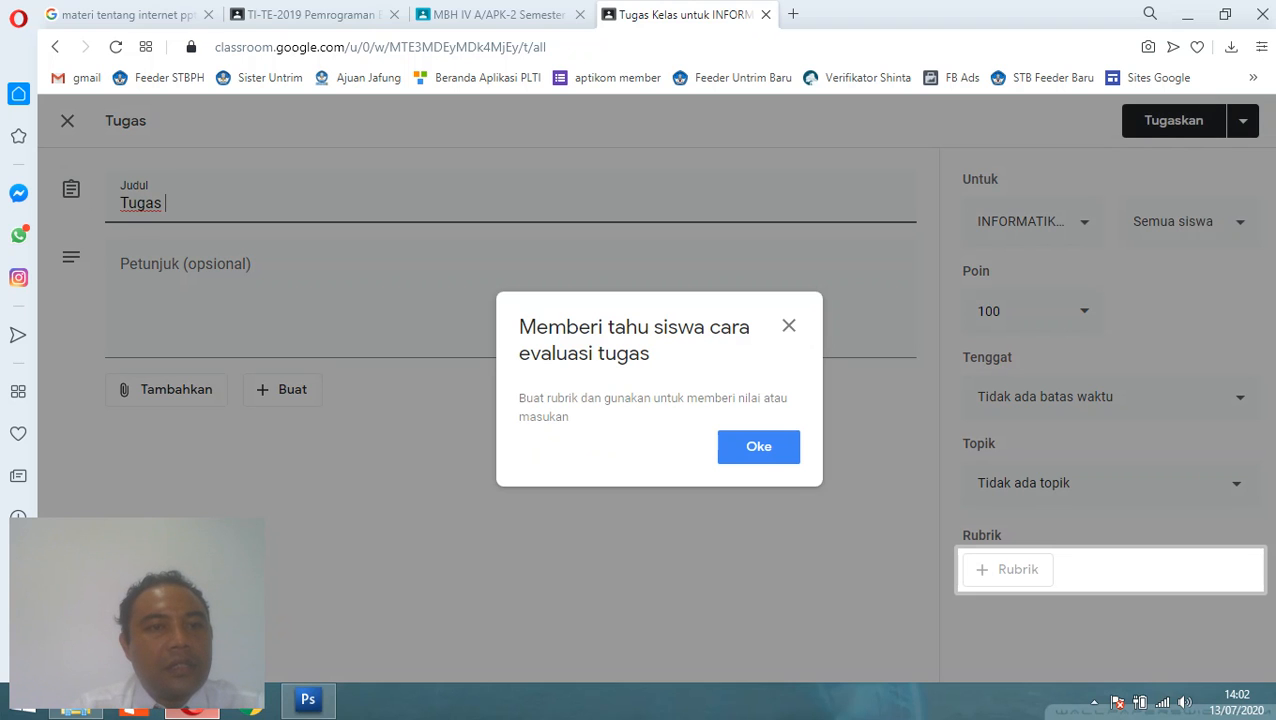
{"action": "type", "text": "1"}
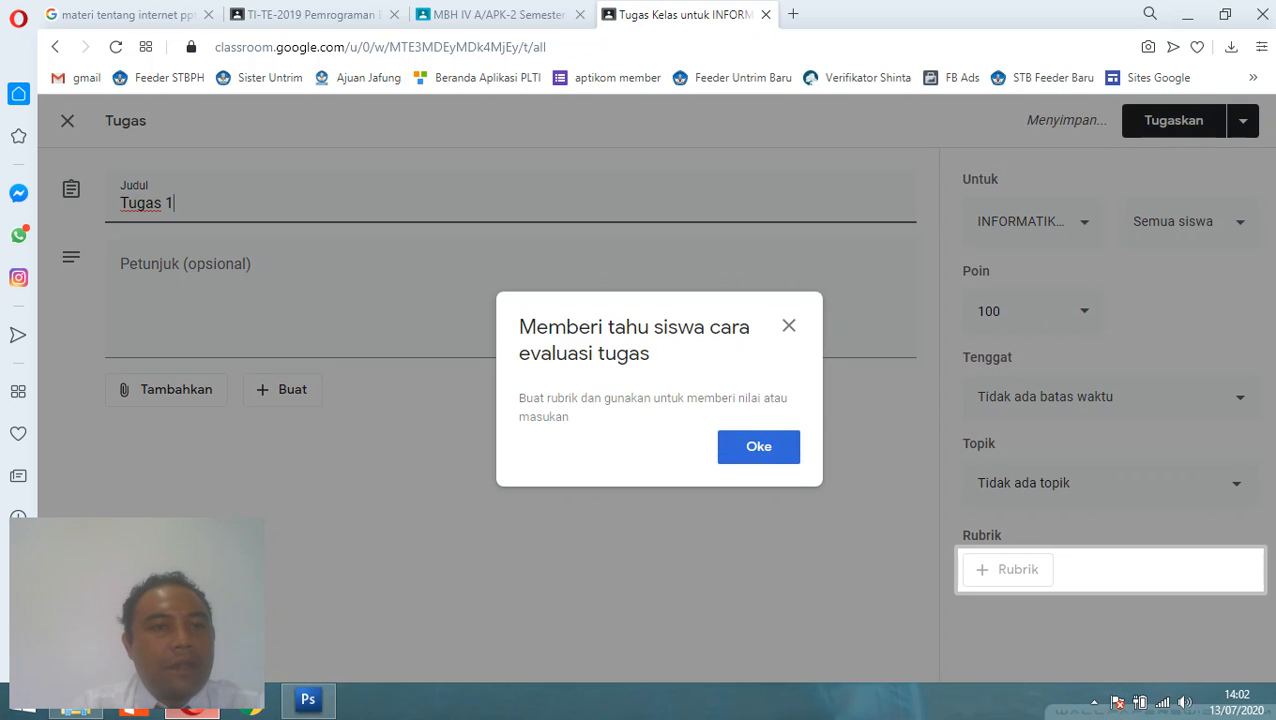
{"action": "left_click", "coordinate": [759, 447]}
Step: Enter the assignment instructions "Silahkan pelajari materi dan video di atas kemudian buat summary nya atau ringkasannya, kemudian upload disini !"
{"action": "left_click", "coordinate": [510, 298]}
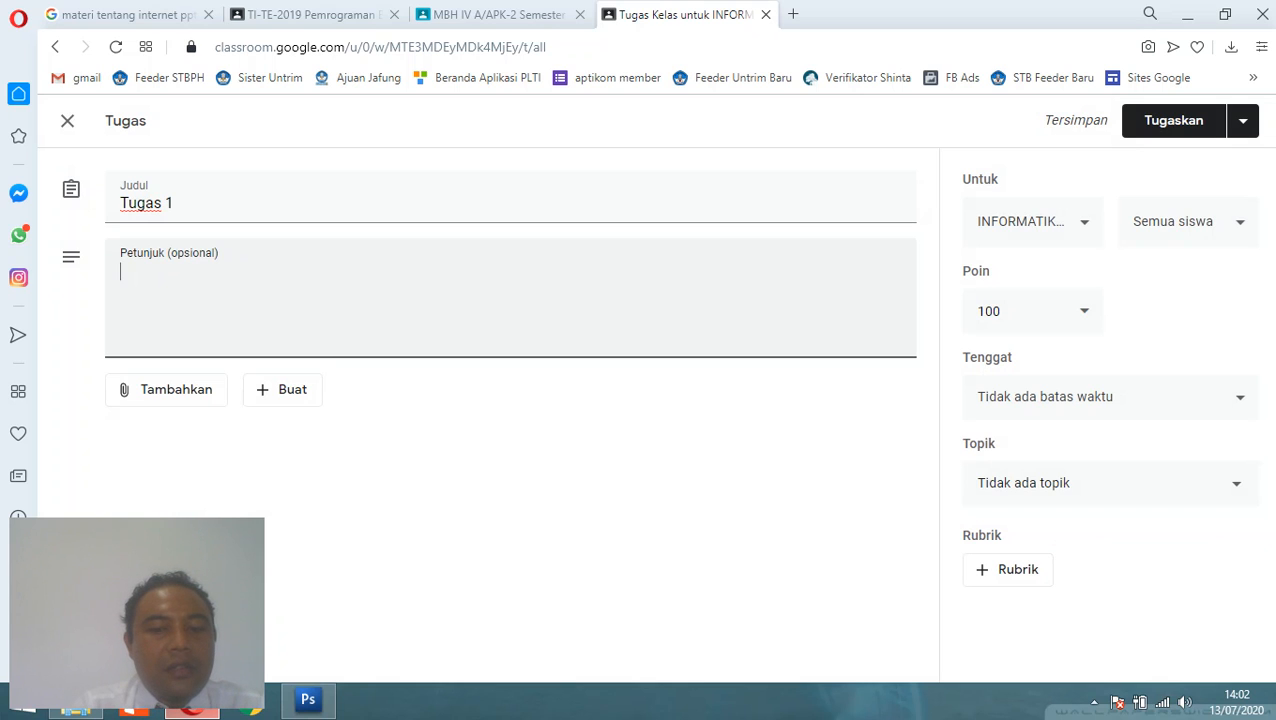
{"action": "type", "text": "Sila"}
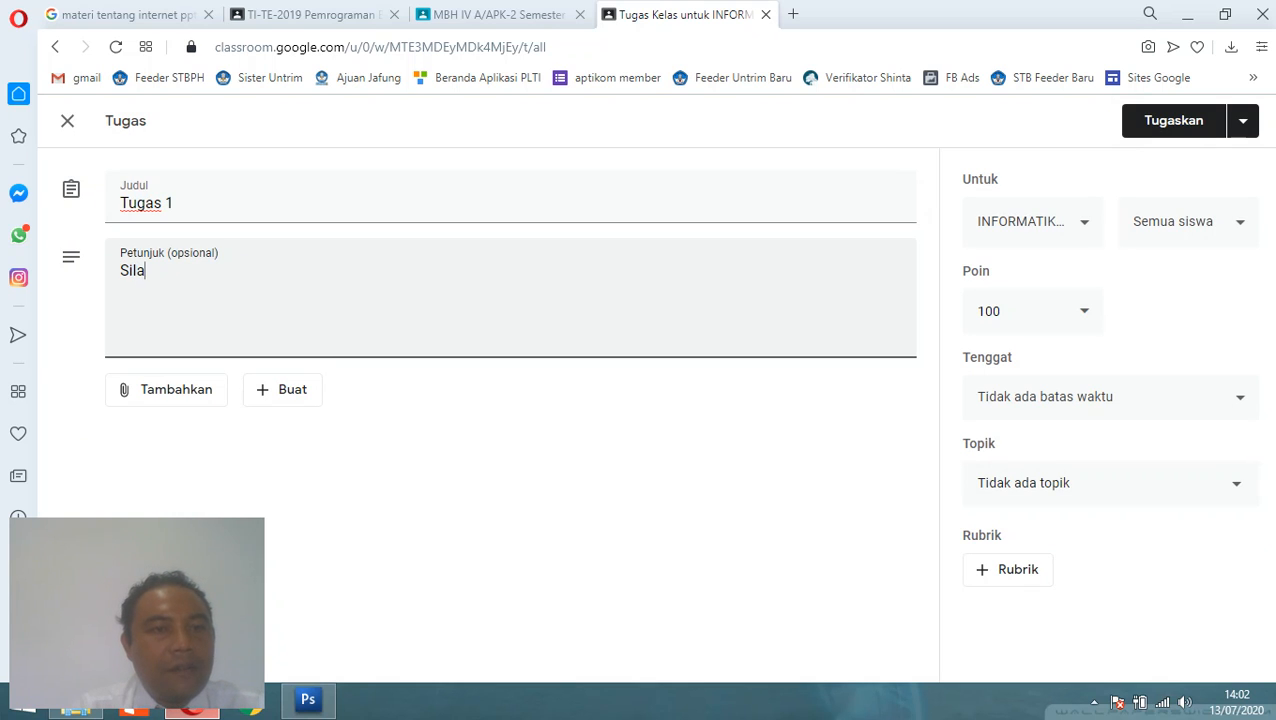
{"action": "type", "text": "hkan pelaja"}
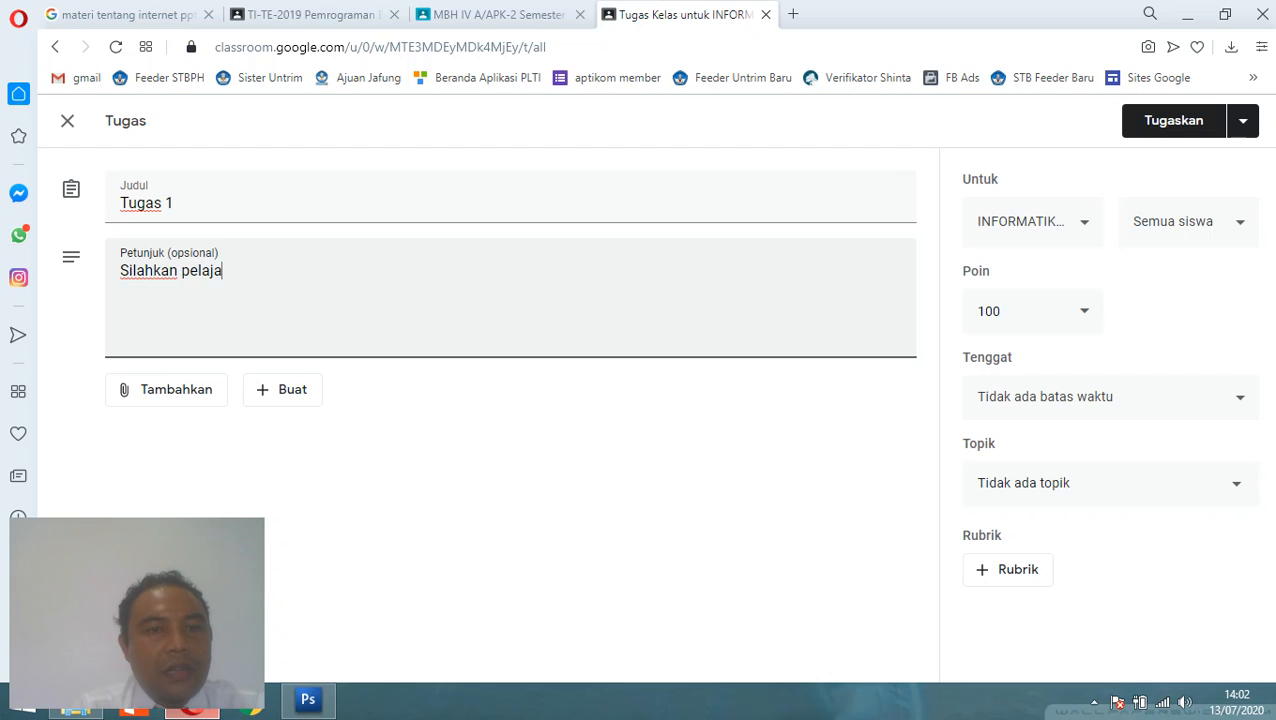
{"action": "type", "text": "ri materi"}
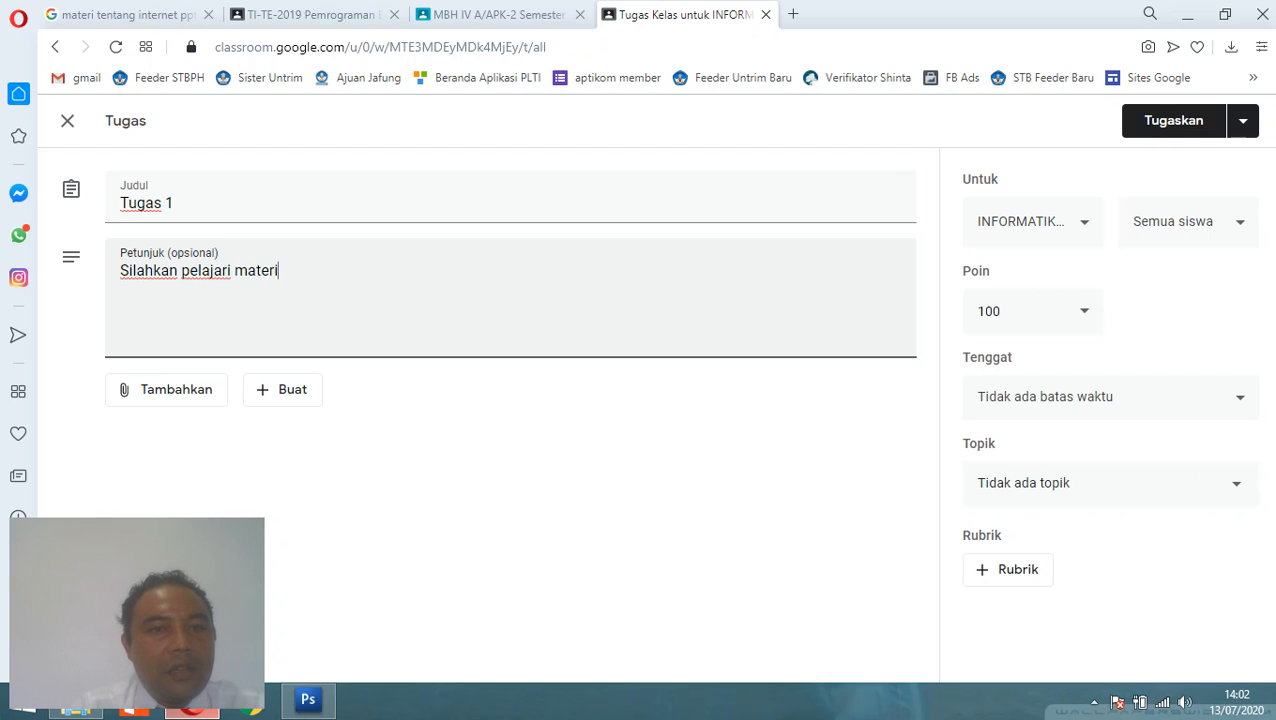
{"action": "type", "text": " dan vi"}
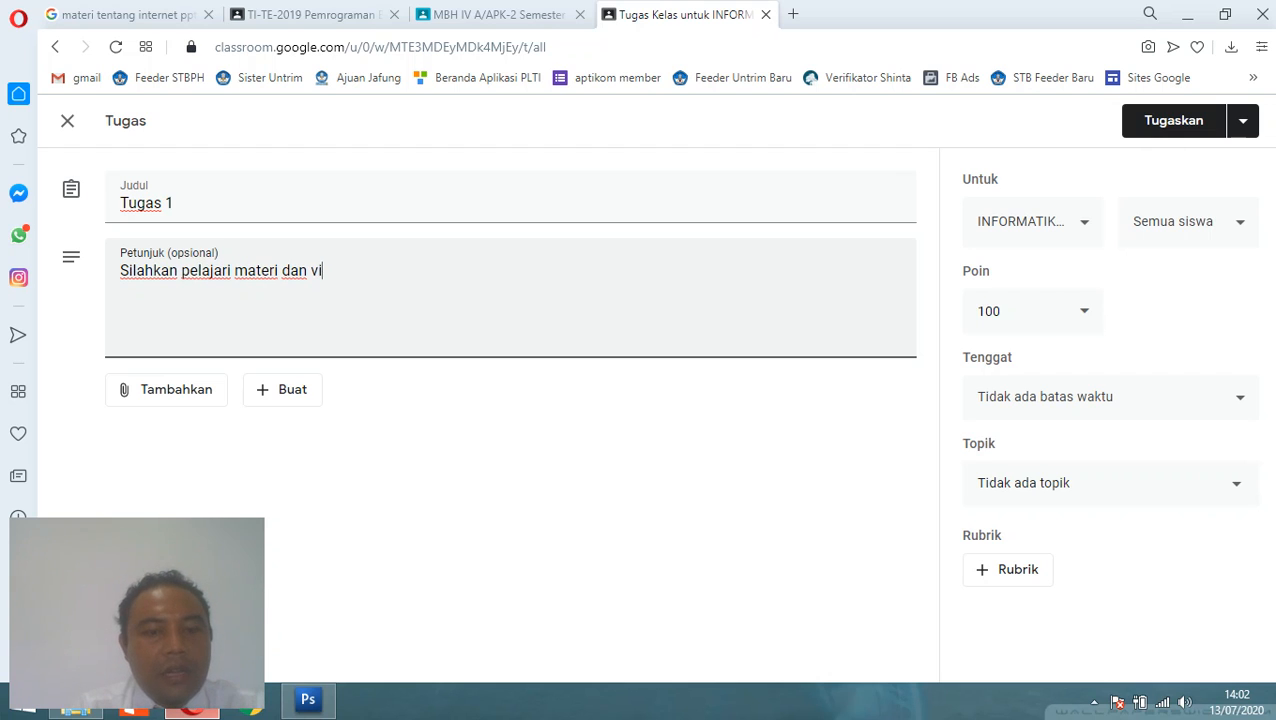
{"action": "type", "text": "deo di "}
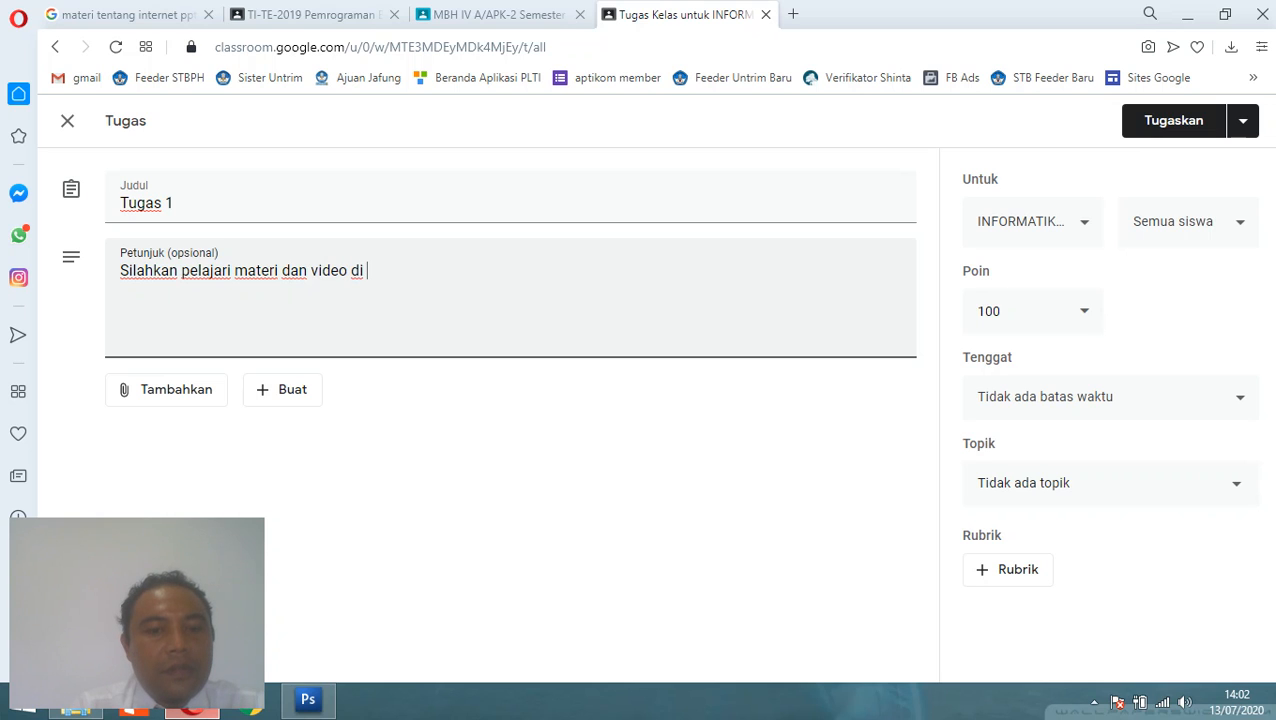
{"action": "type", "text": "atas kemudaian"}
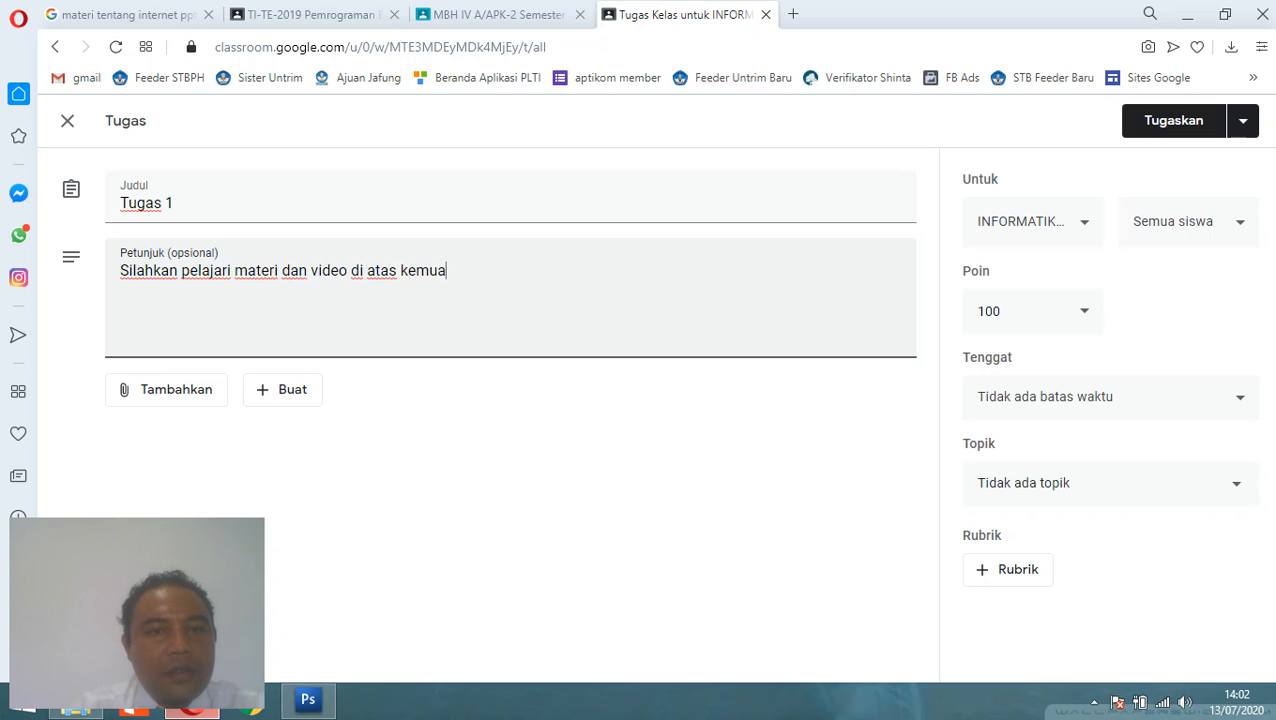
{"action": "key", "text": "BackSpace"}
{"action": "key", "text": "BackSpace"}
{"action": "key", "text": "BackSpace"}
{"action": "key", "text": "BackSpace"}
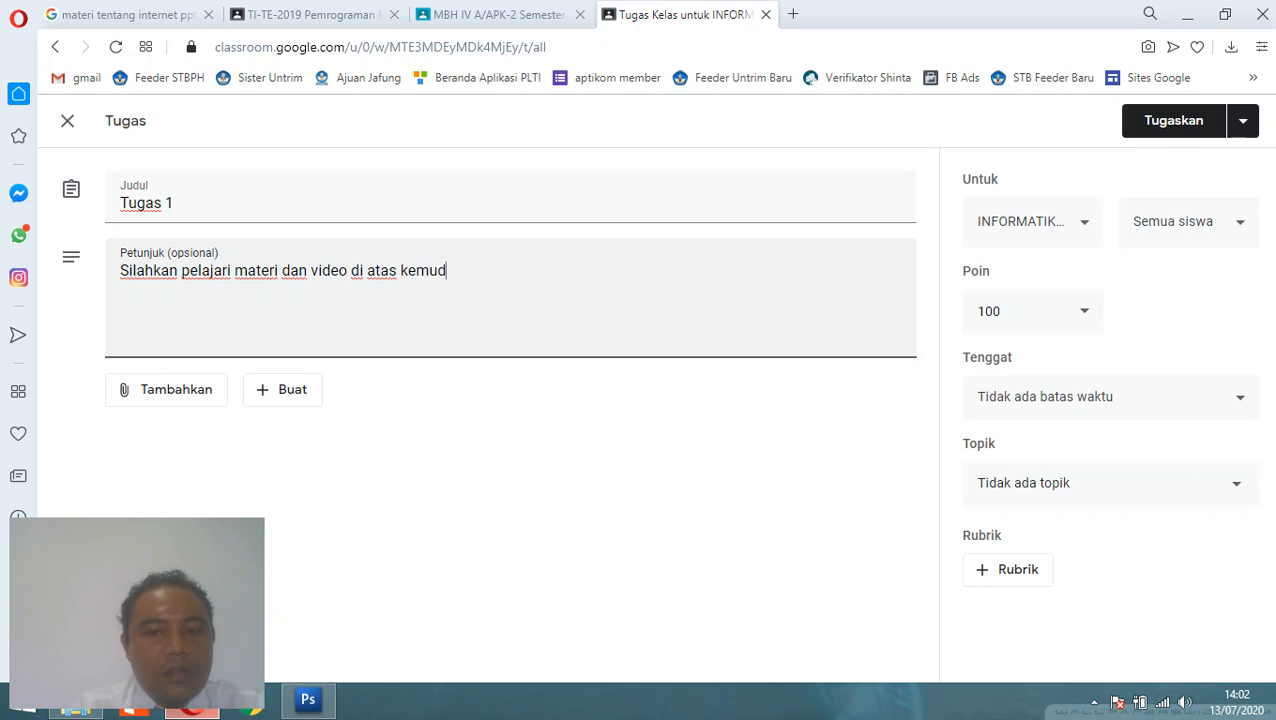
{"action": "type", "text": "ian buat s"}
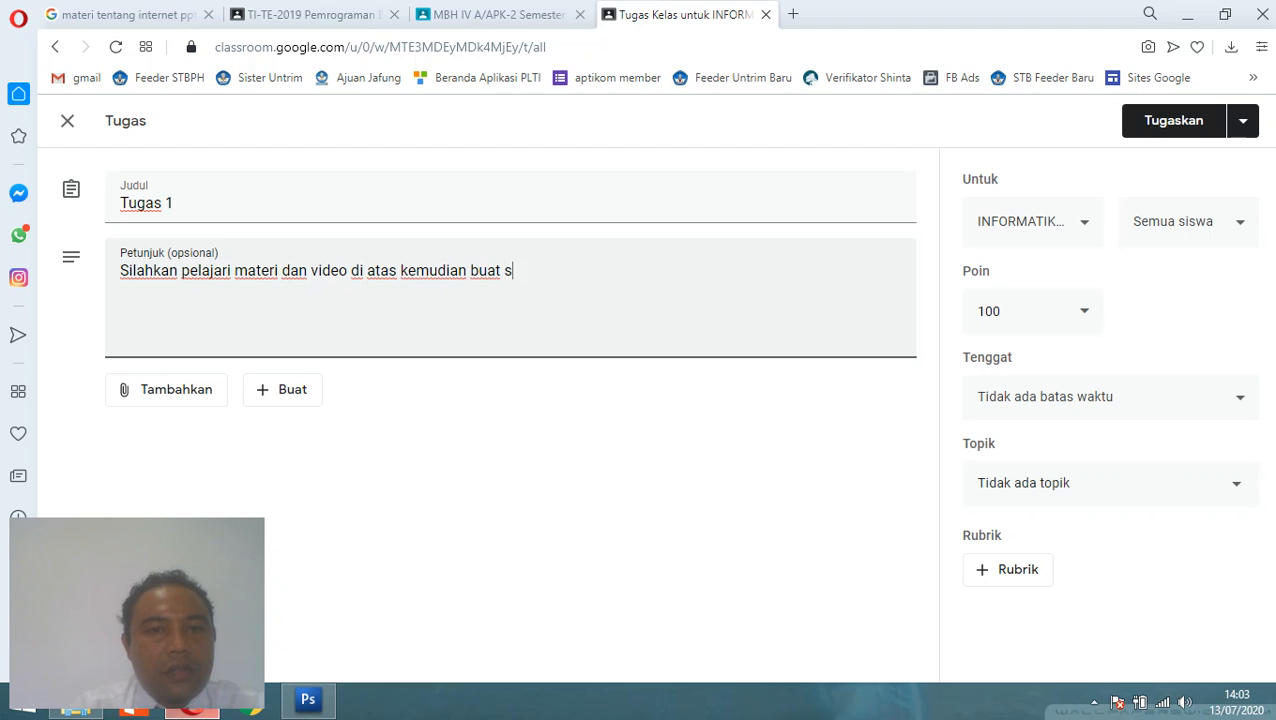
{"action": "type", "text": "umma"}
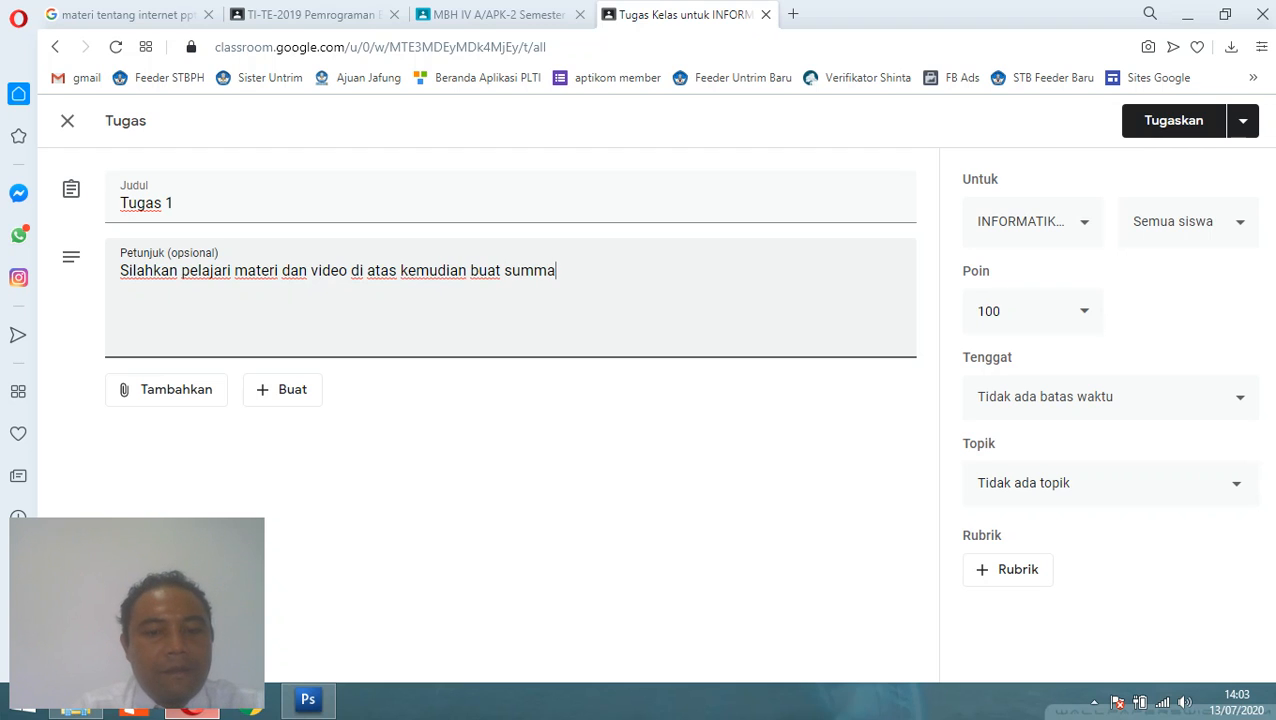
{"action": "type", "text": "ry nya aa"}
{"action": "key", "text": "BackSpace"}
{"action": "type", "text": "tau "}
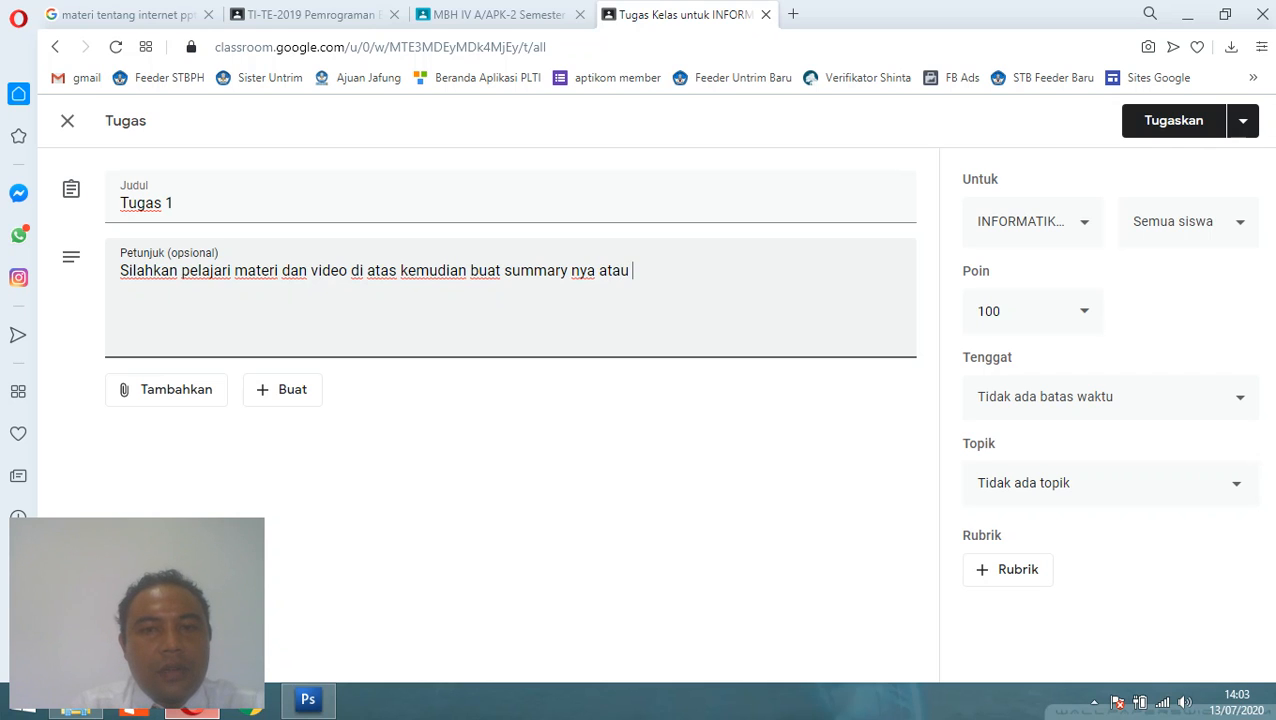
{"action": "type", "text": "ringkasann"}
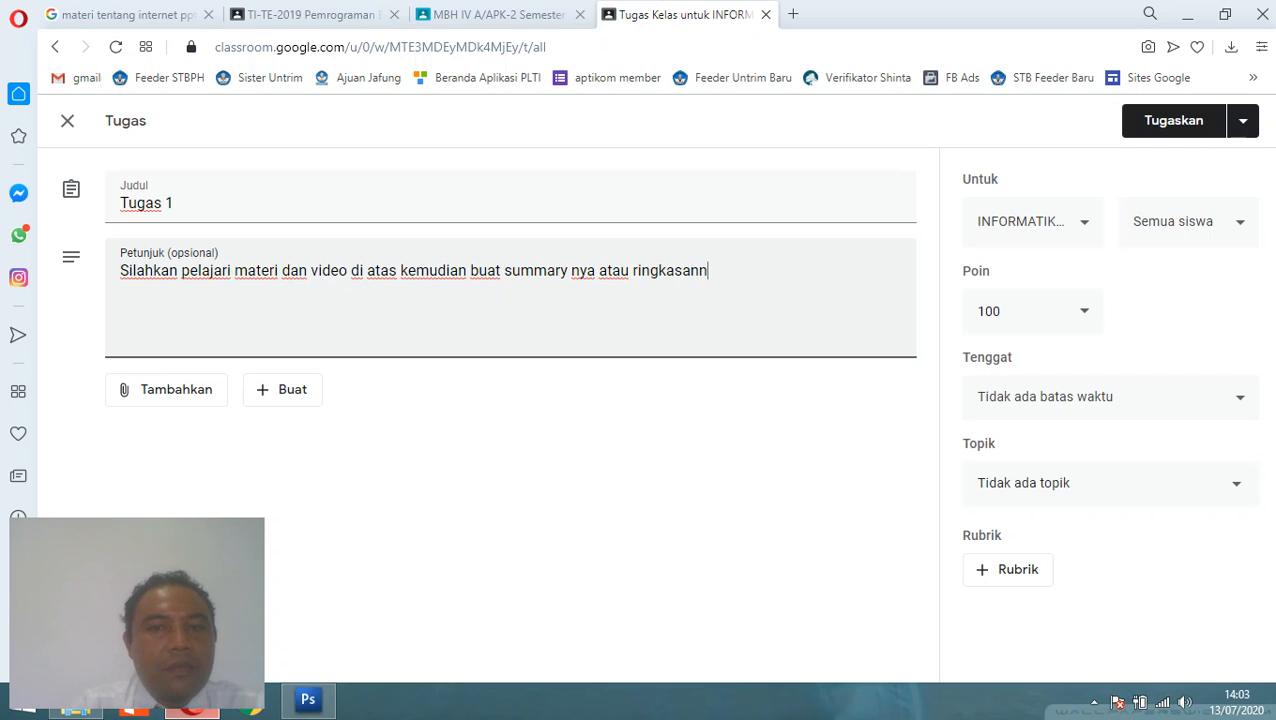
{"action": "type", "text": "ya, kemu"}
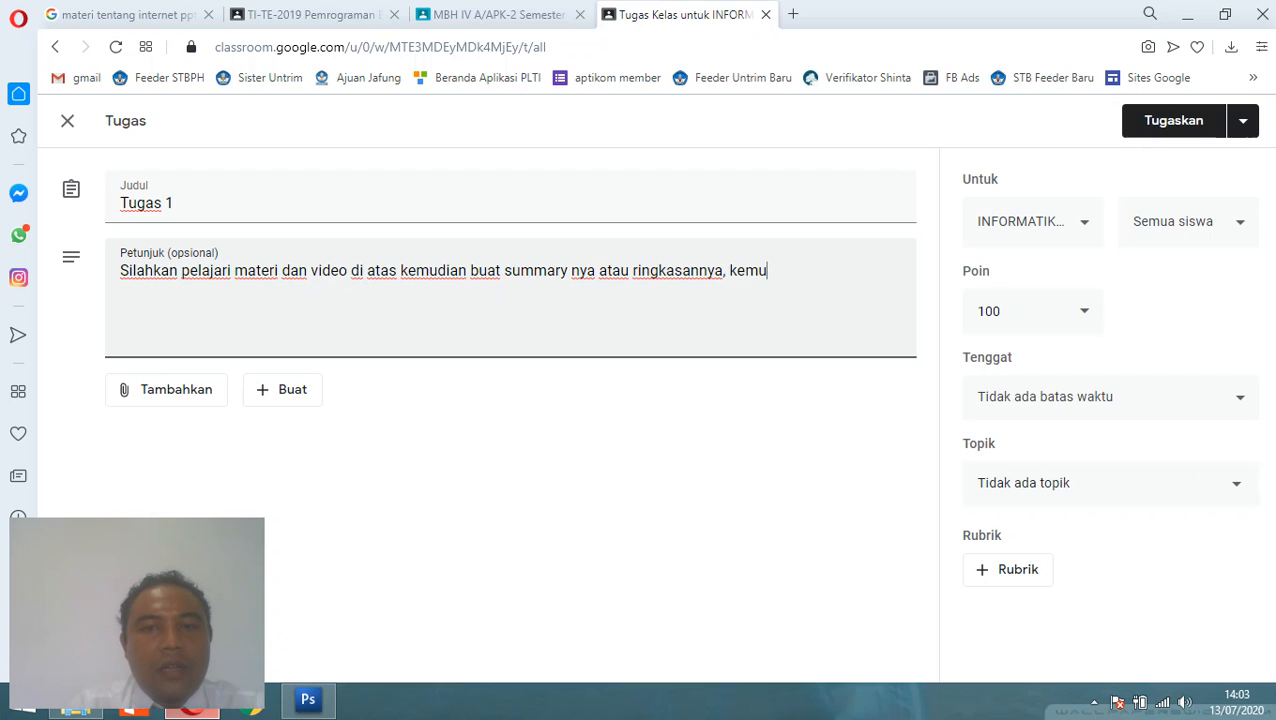
{"action": "type", "text": "dian uplo"}
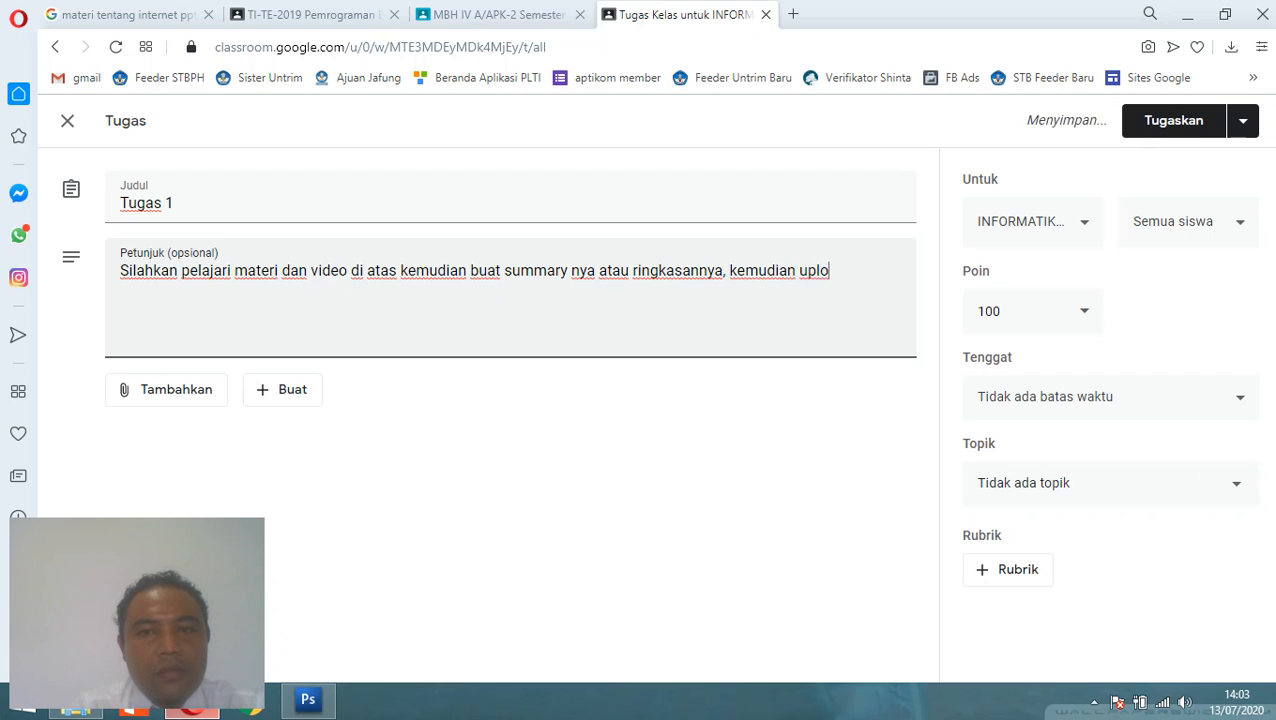
{"action": "type", "text": "ad dis"}
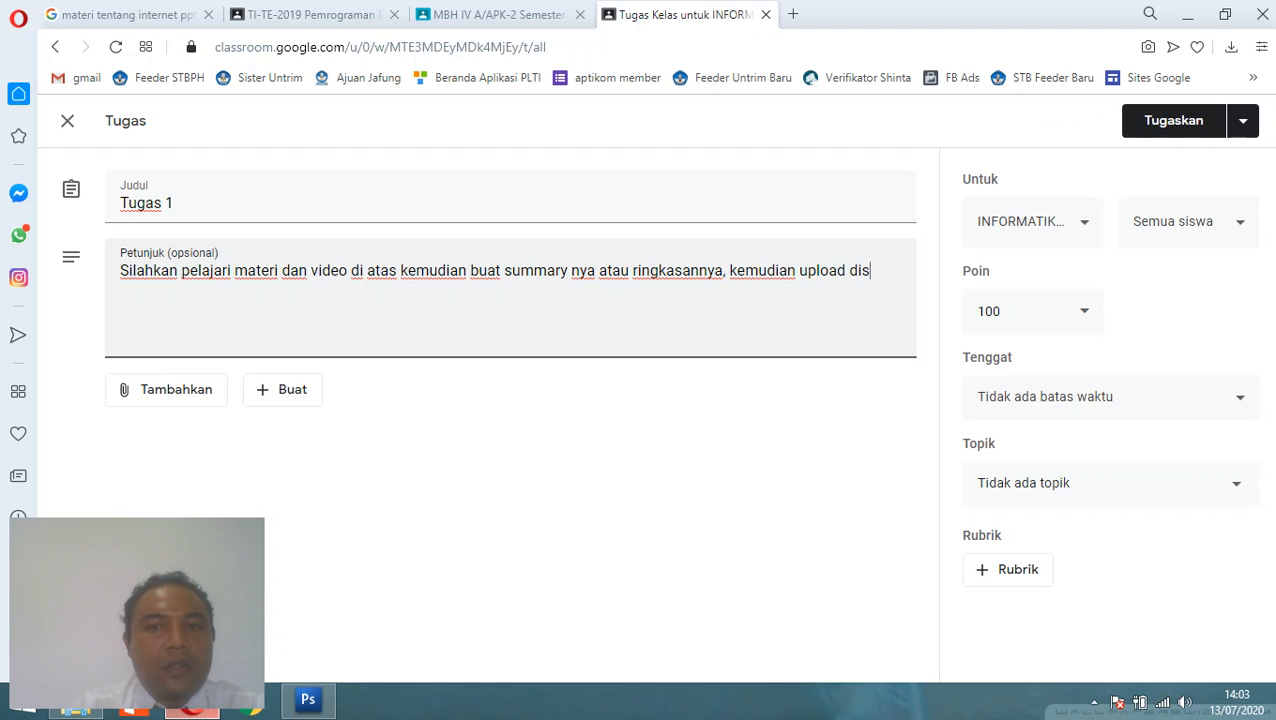
{"action": "type", "text": "ini !"}
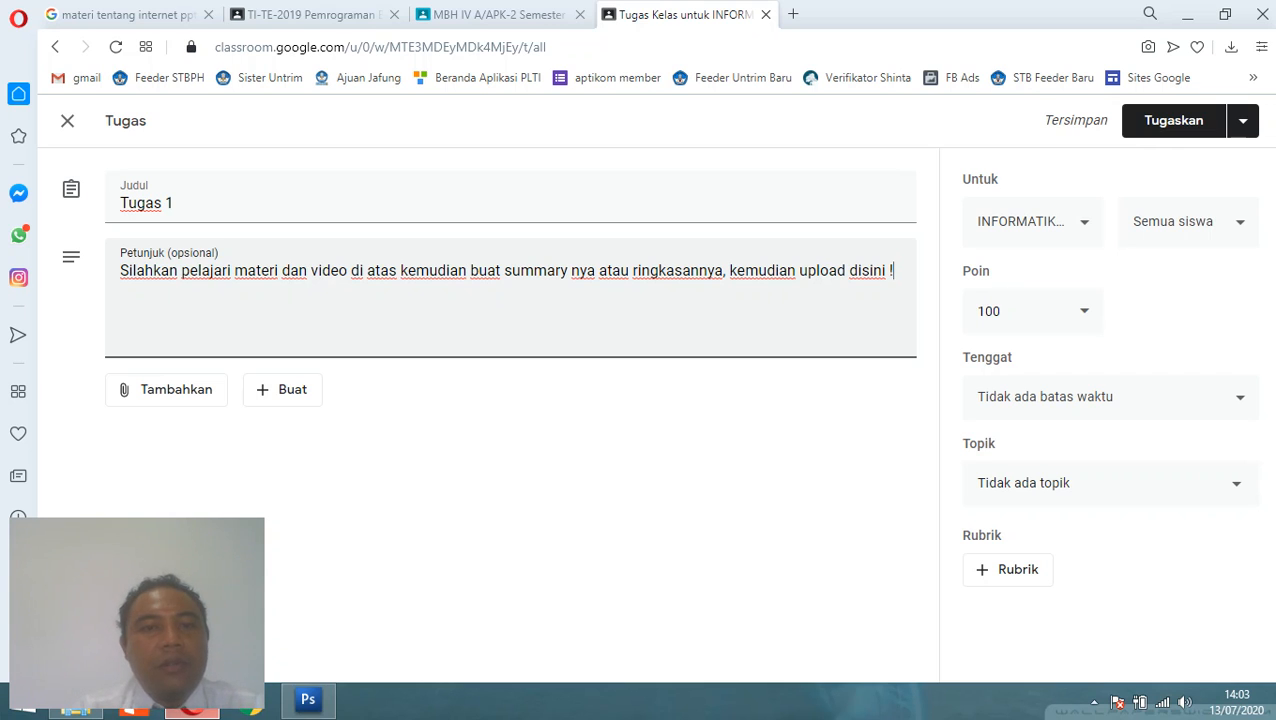
{"action": "left_click_drag", "start_coordinate": [120, 270], "coordinate": [892, 270]}
{"action": "left_click", "coordinate": [720, 470]}
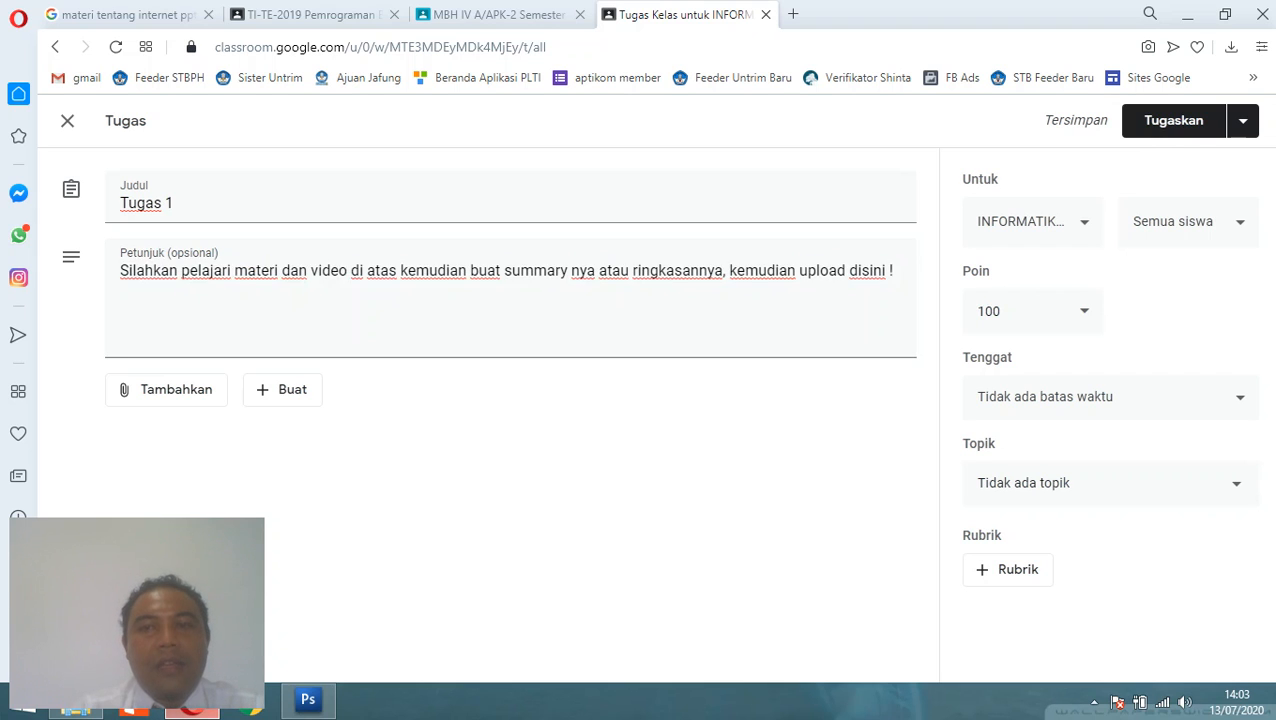
Step: Check the assignment's points options and leave the value at 100
{"action": "left_click", "coordinate": [1022, 311]}
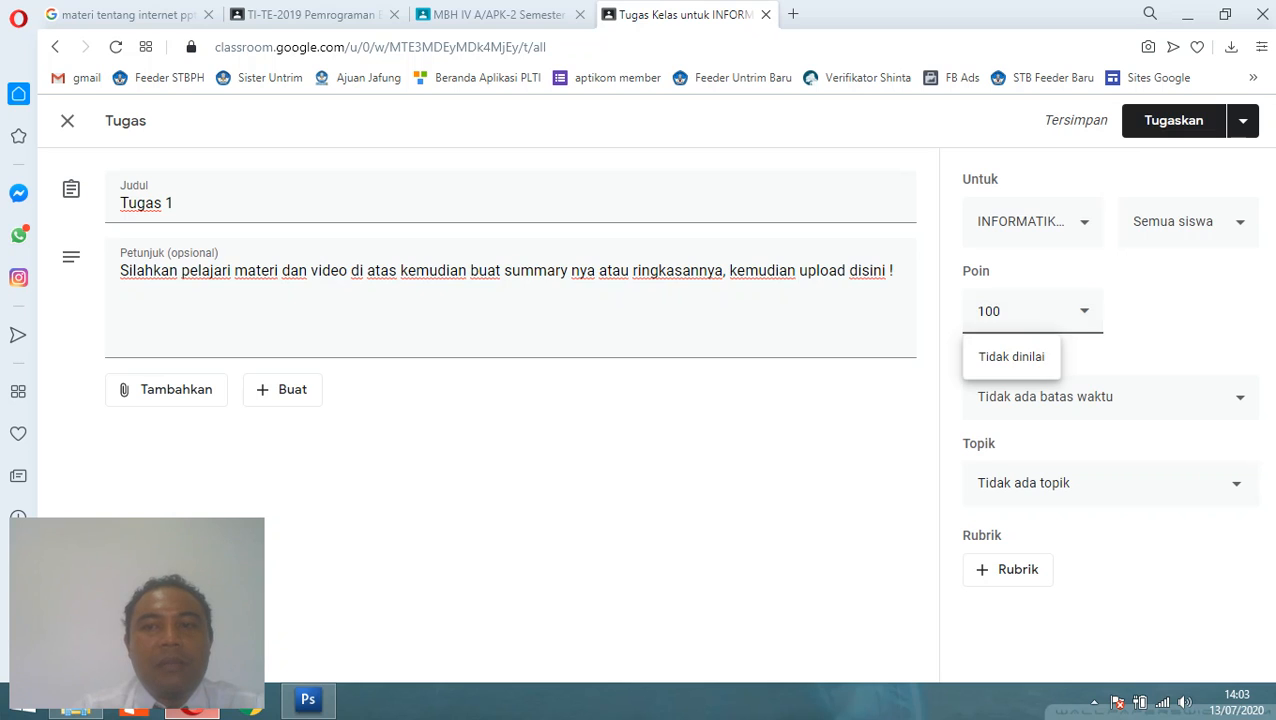
{"action": "left_click", "coordinate": [1000, 311]}
{"action": "double_click", "coordinate": [996, 311]}
{"action": "left_click", "coordinate": [1010, 311]}
{"action": "left_click", "coordinate": [1165, 322]}
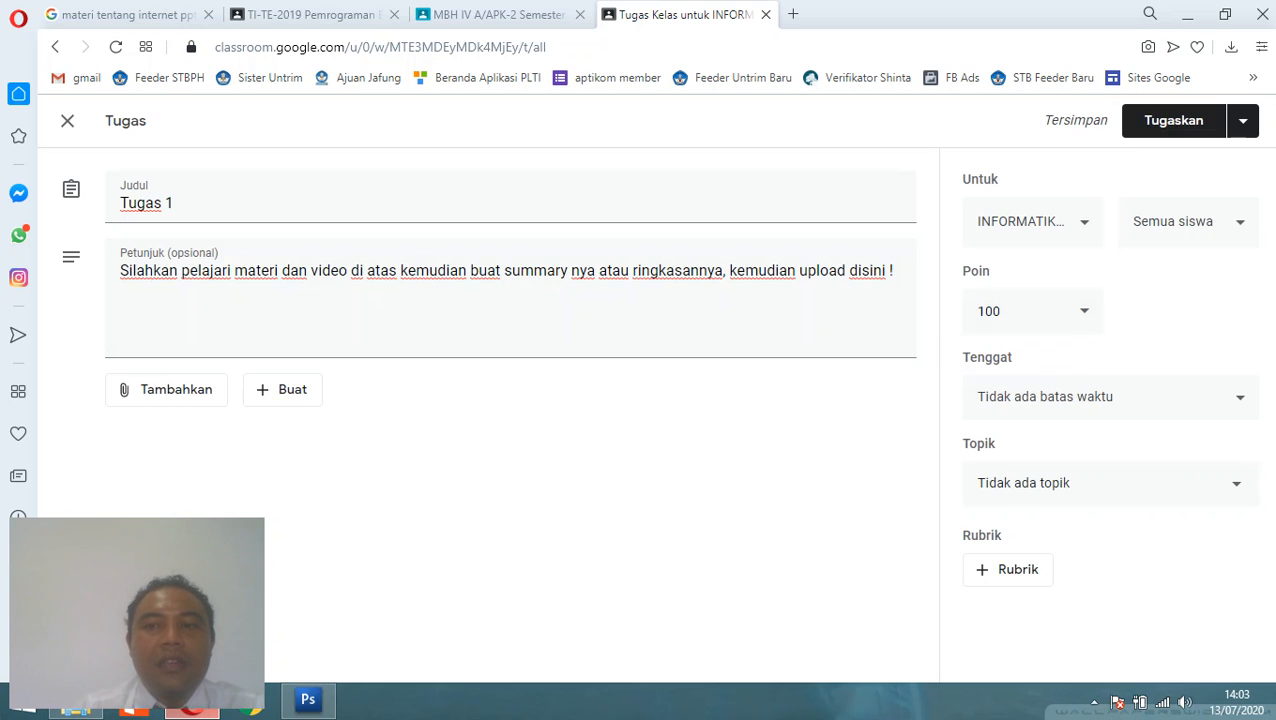
Step: Set the assignment's deadline to 13 Jul 2020 at 20.00
{"action": "left_click", "coordinate": [1058, 397]}
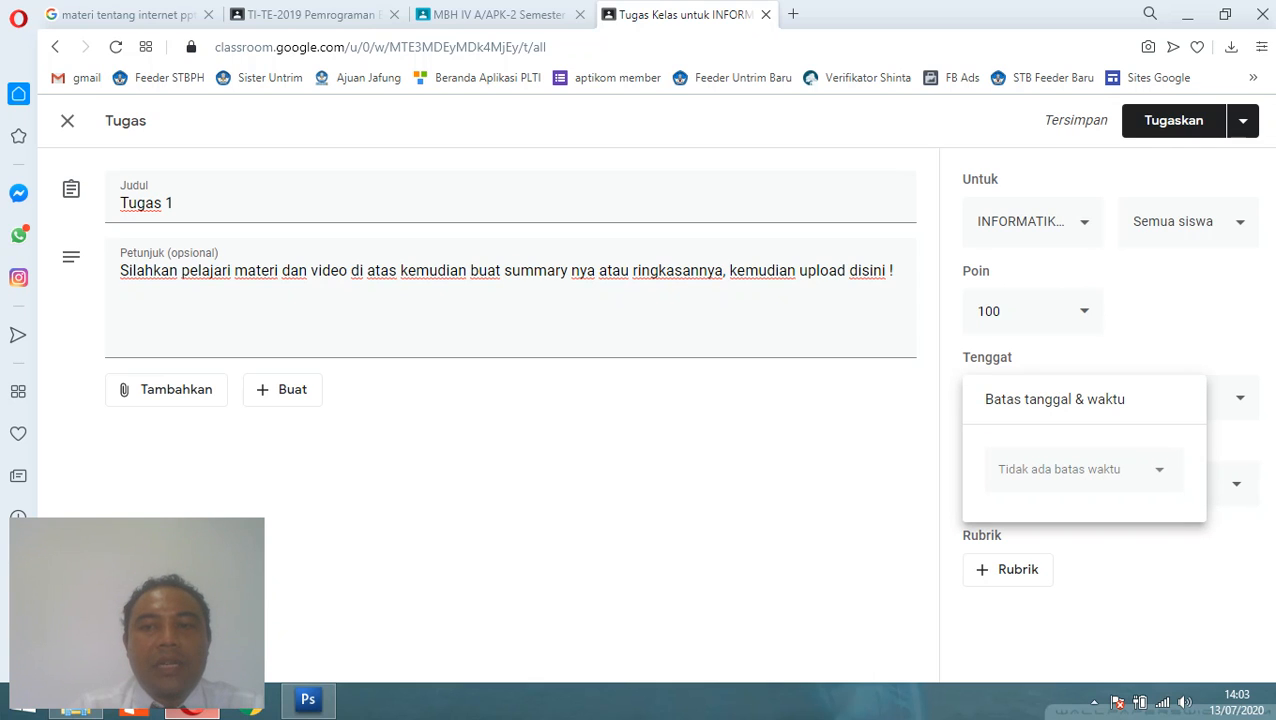
{"action": "left_click", "coordinate": [1080, 469]}
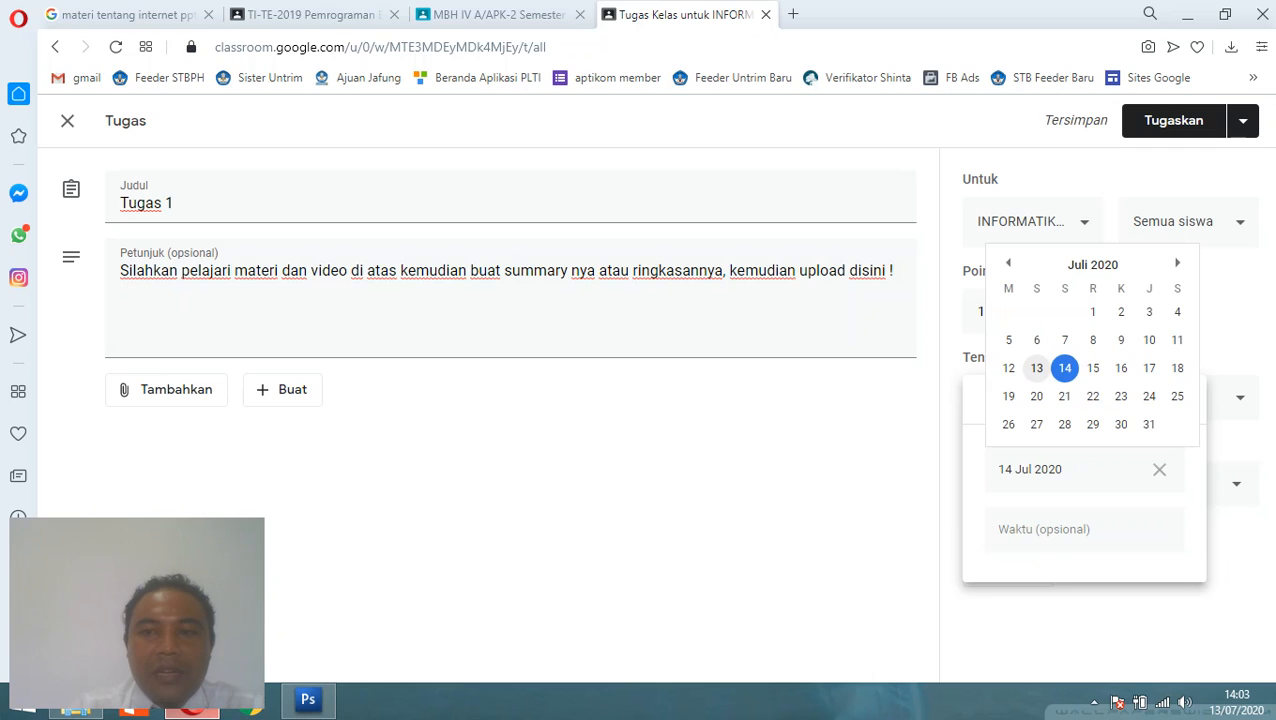
{"action": "left_click", "coordinate": [1037, 368]}
{"action": "left_click", "coordinate": [1044, 529]}
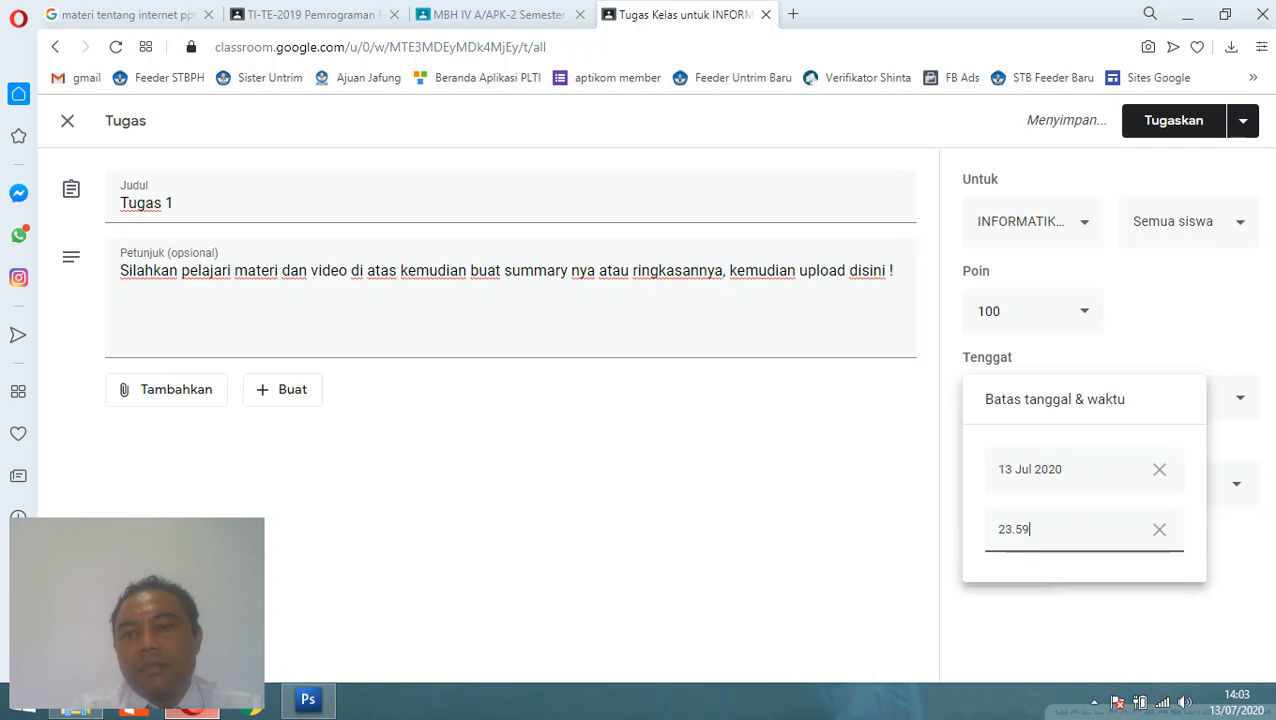
{"action": "key", "text": "ctrl+a"}
{"action": "type", "text": "20"}
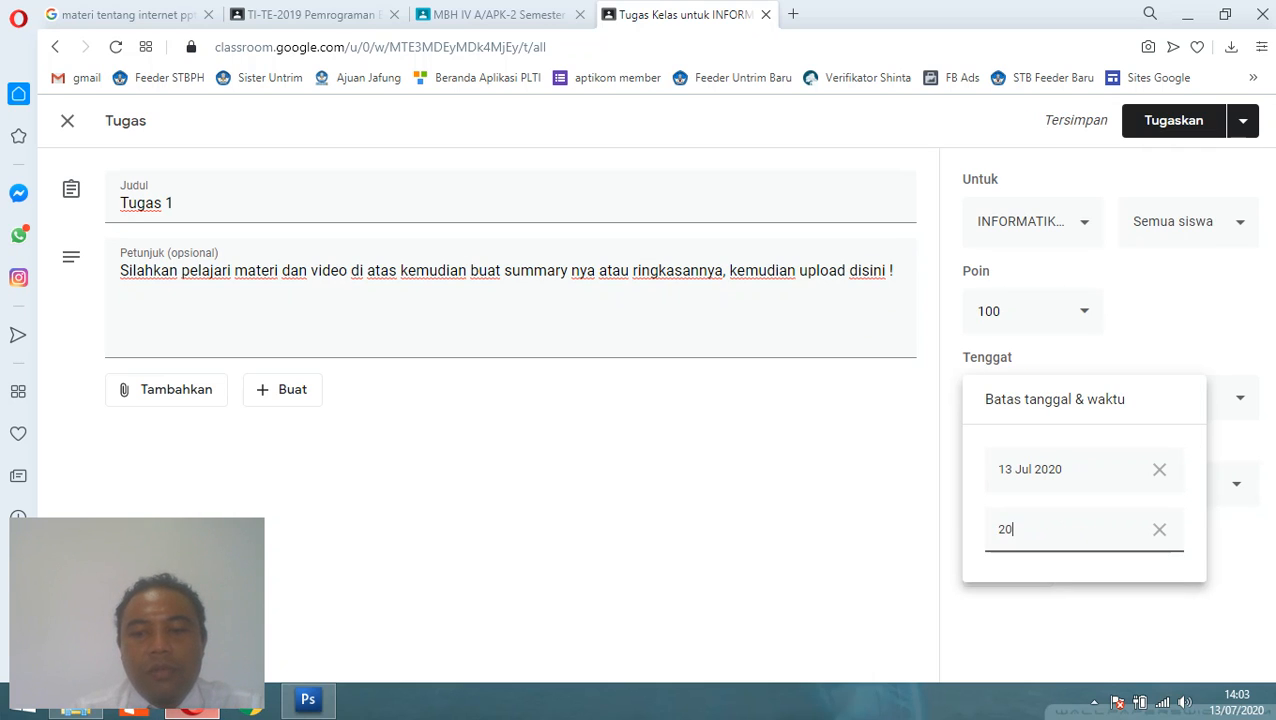
{"action": "type", "text": ".00"}
{"action": "key", "text": "Return"}
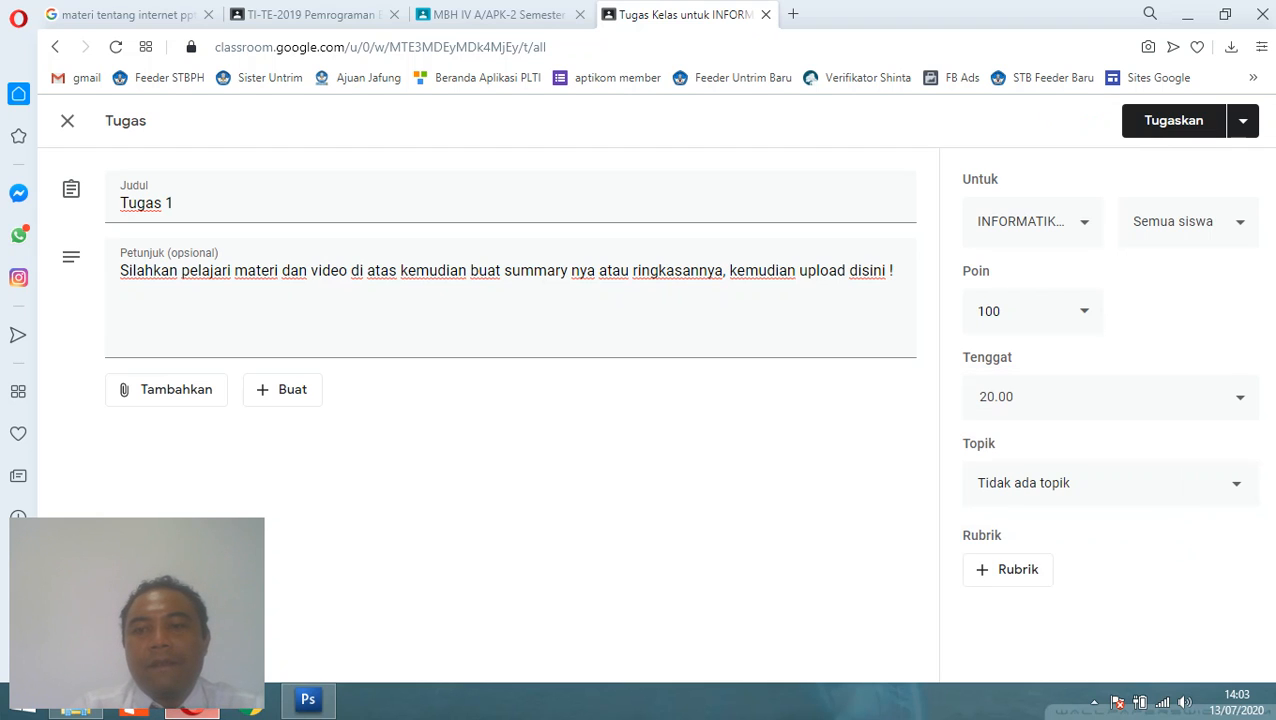
Step: File the assignment under the topic "Pertemuan 1 - Pengantar PBO", assign it to all students and expand its posted entry
{"action": "left_click", "coordinate": [1110, 483]}
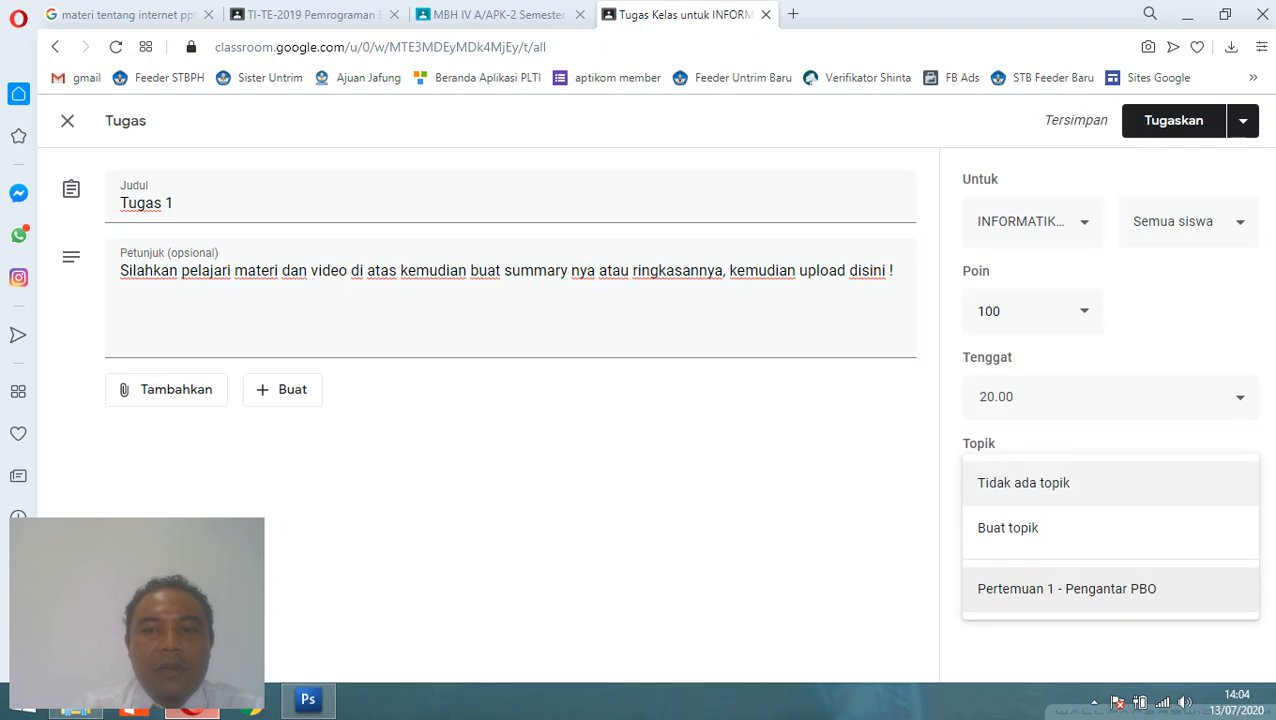
{"action": "left_click", "coordinate": [1066, 589]}
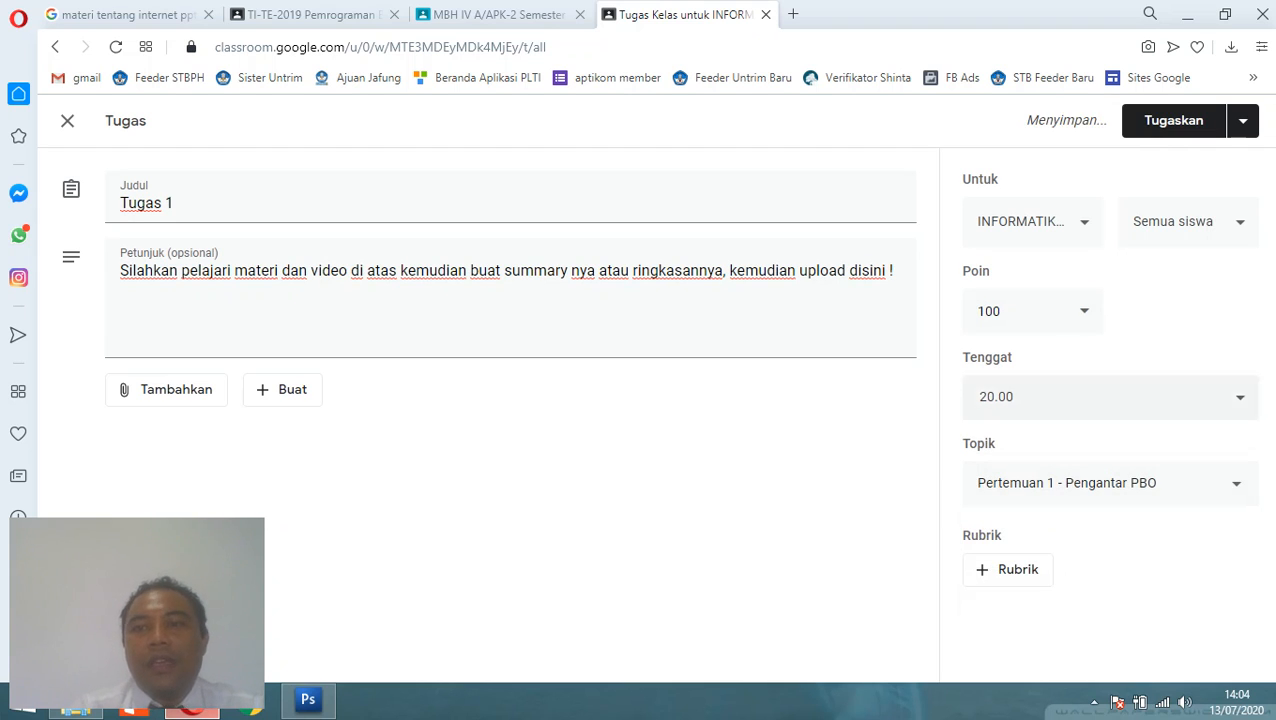
{"action": "left_click", "coordinate": [1188, 222]}
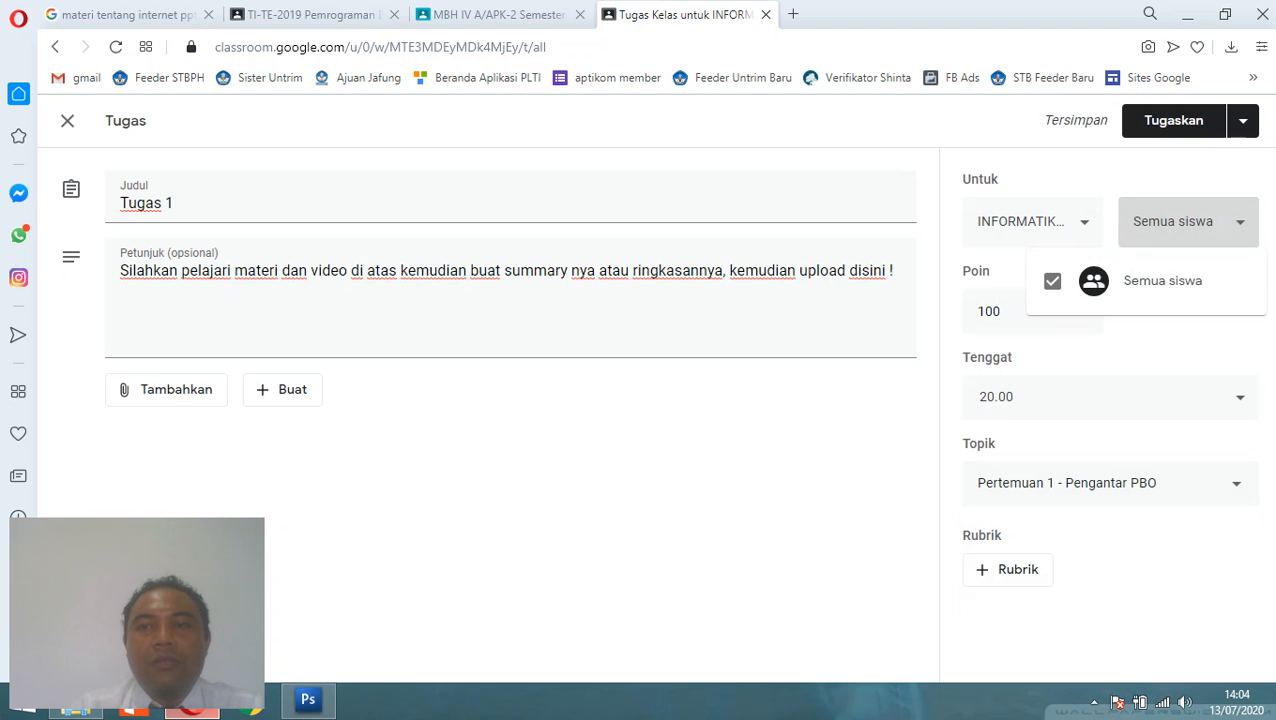
{"action": "left_click", "coordinate": [1188, 222]}
{"action": "left_click", "coordinate": [1174, 121]}
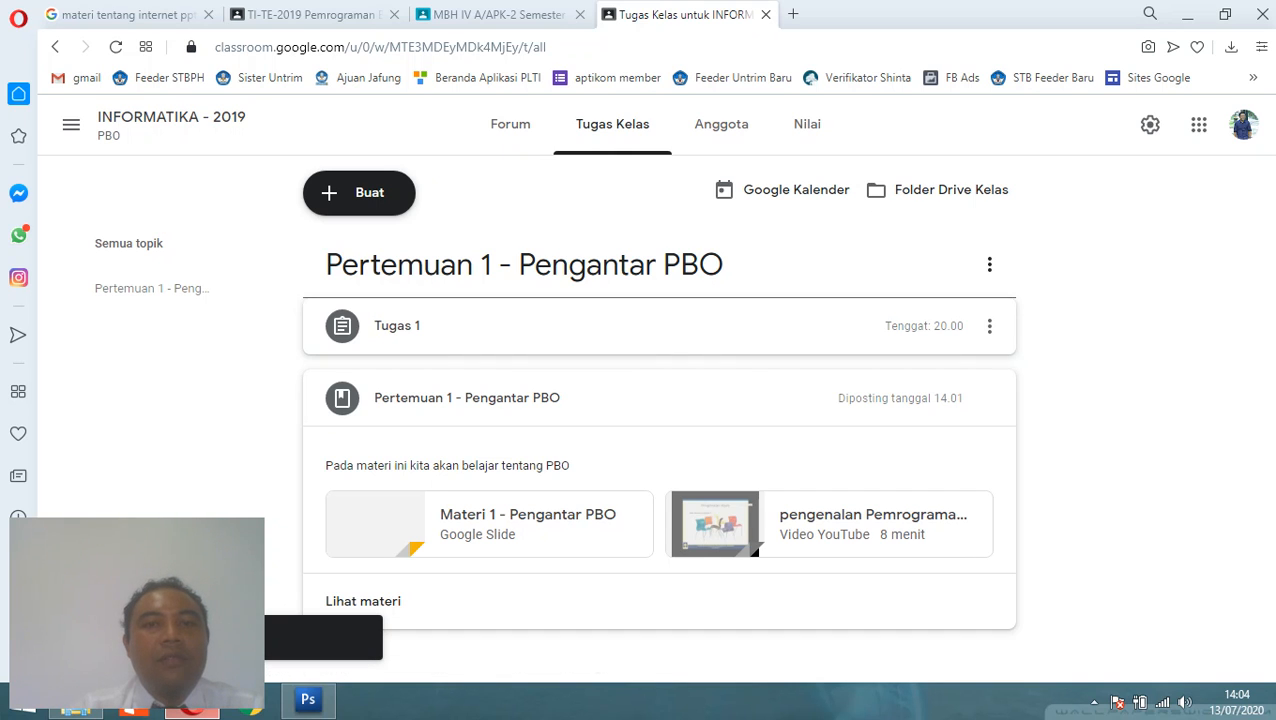
{"action": "left_click", "coordinate": [560, 326]}
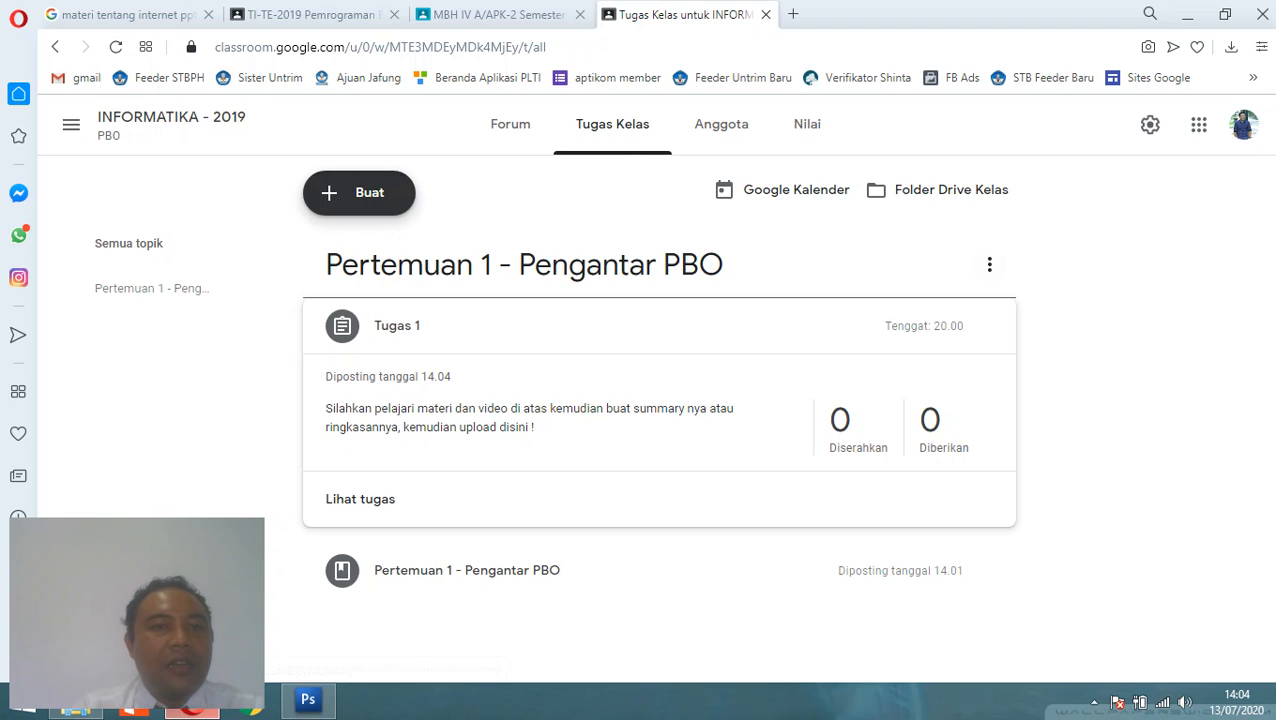
Step: Create a new question titled "Absensi - Senin 7 Juli 2020"
{"action": "left_click", "coordinate": [359, 192]}
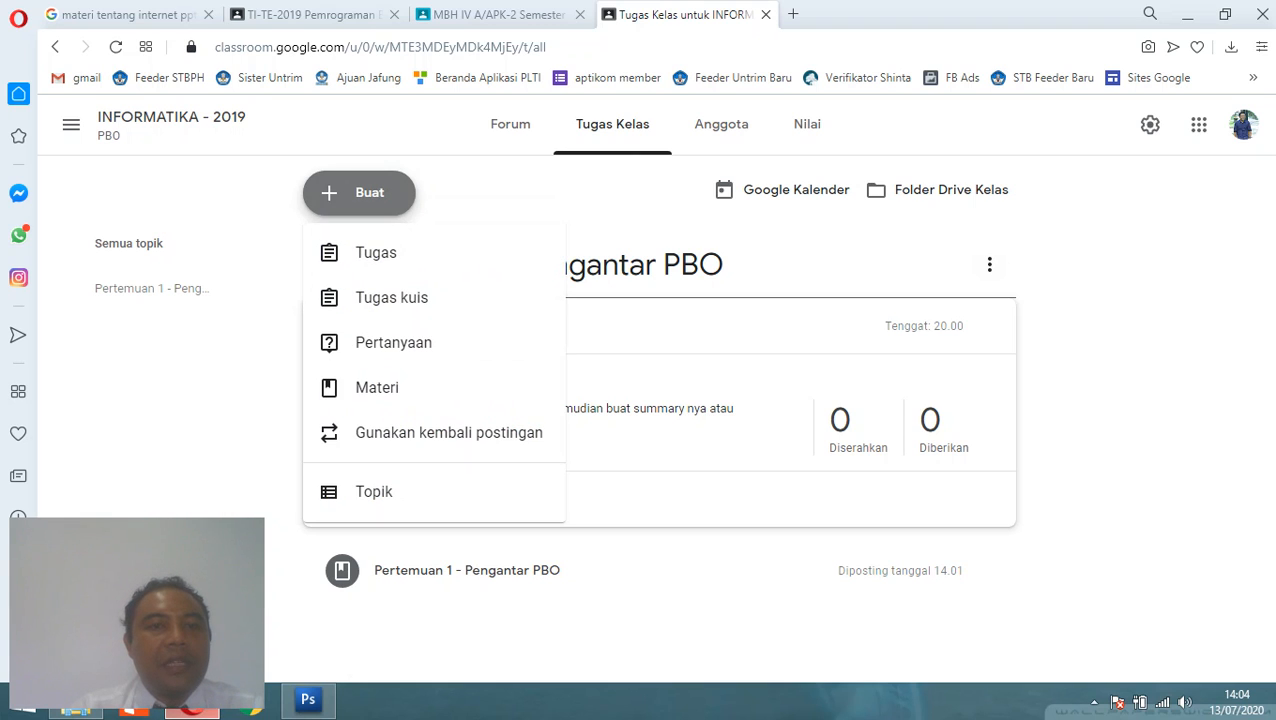
{"action": "left_click", "coordinate": [397, 342]}
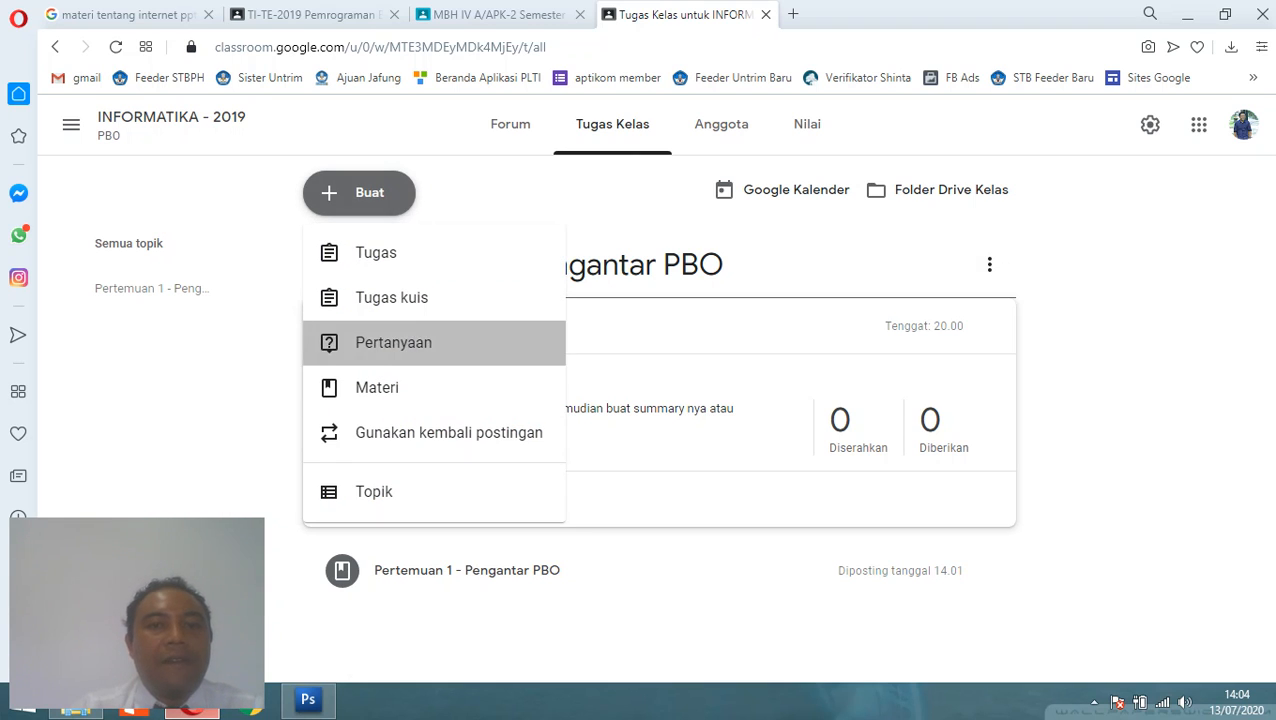
{"action": "type", "text": "A"}
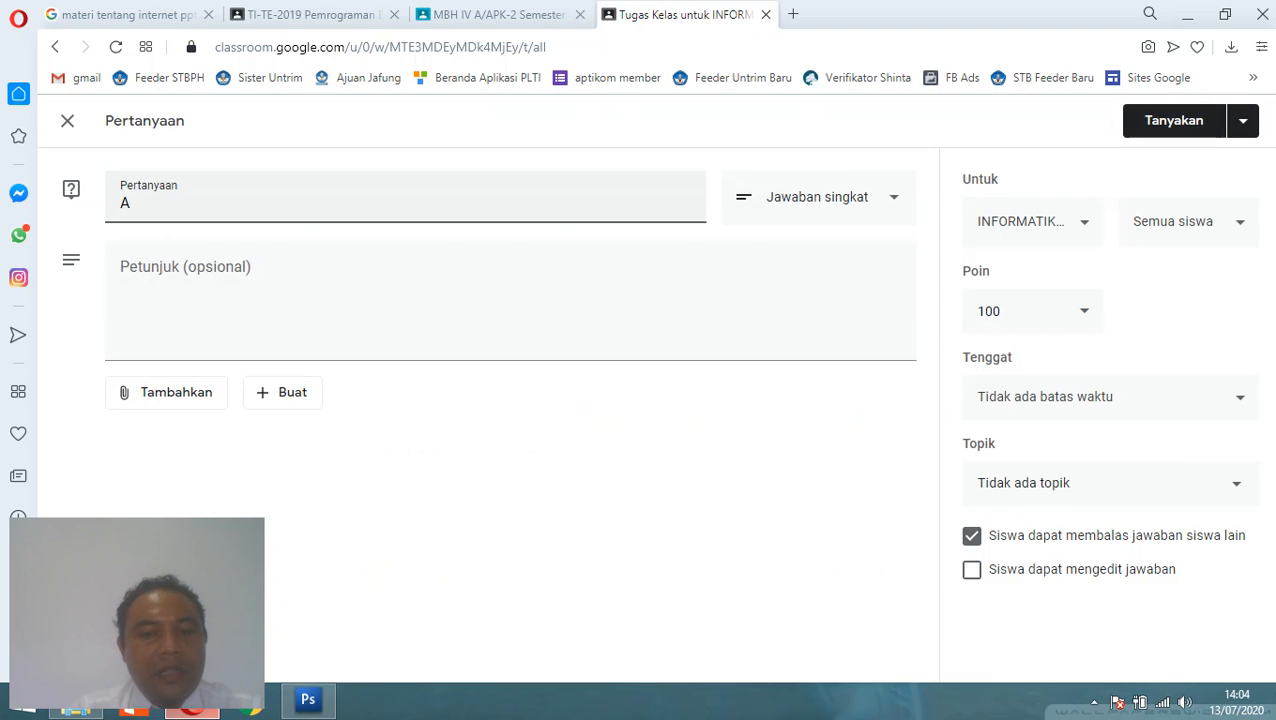
{"action": "type", "text": "bsensi -"}
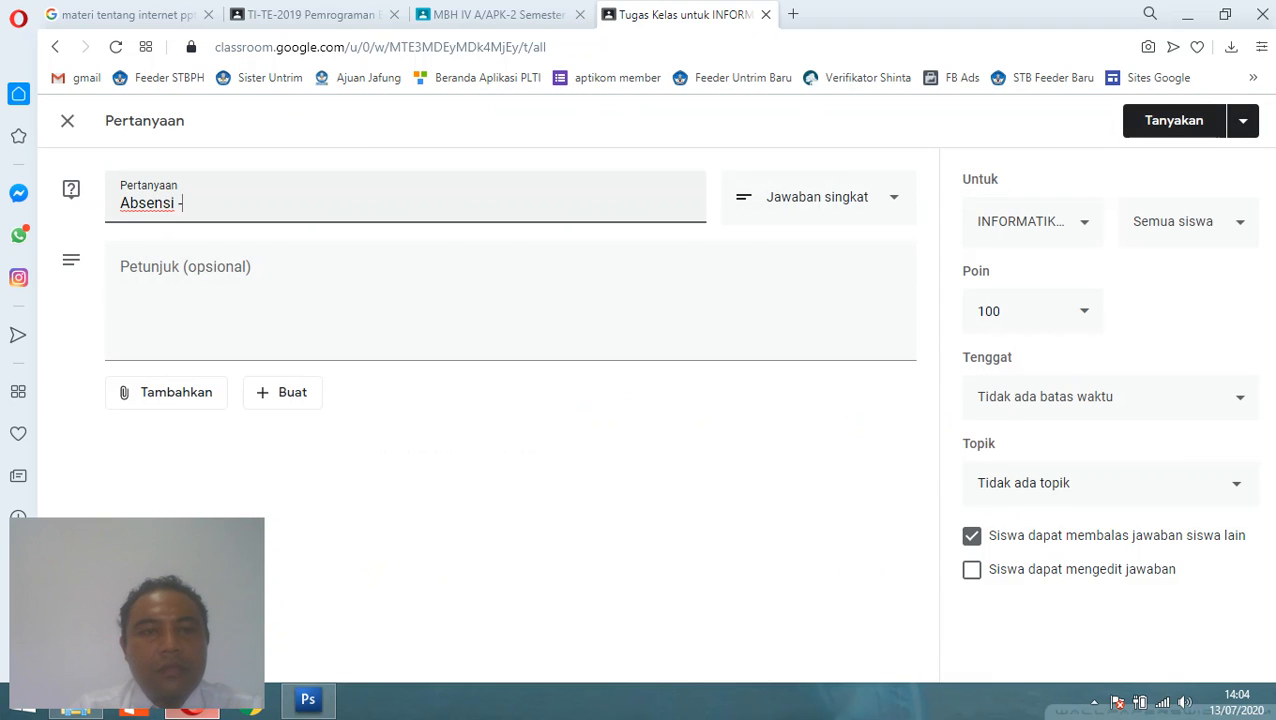
{"action": "type", "text": " Sen"}
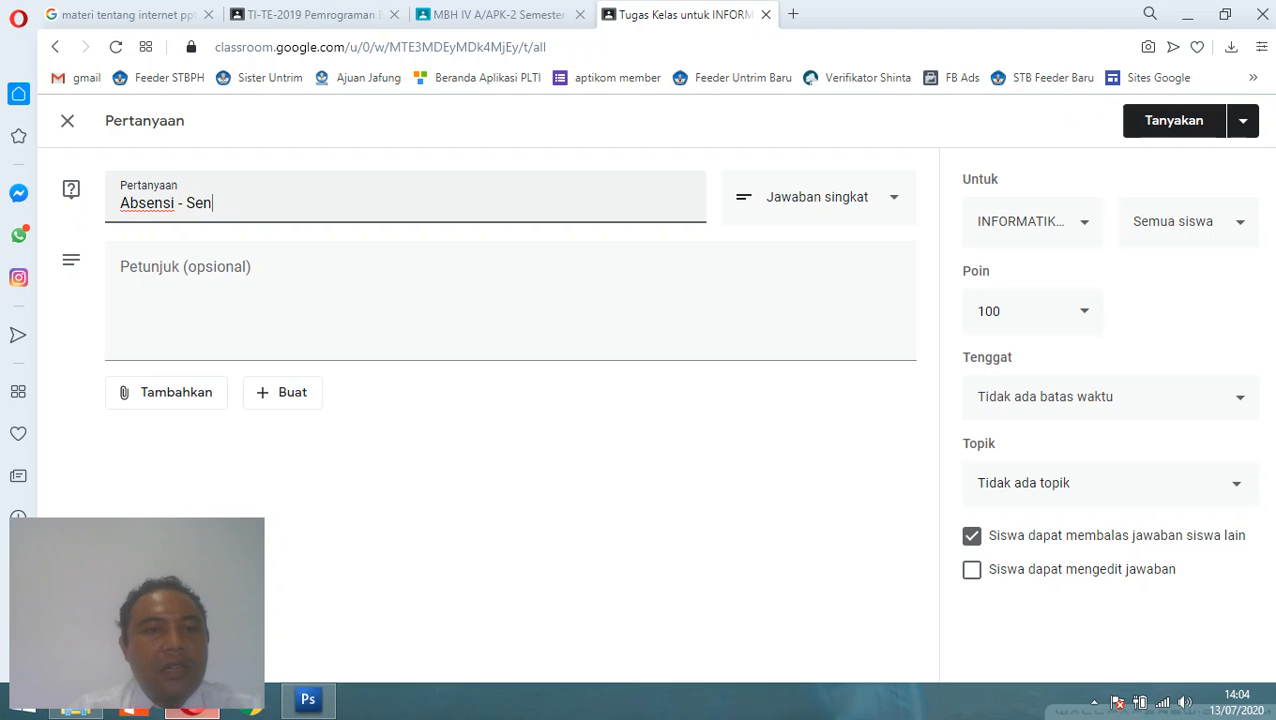
{"action": "type", "text": "in 7 "}
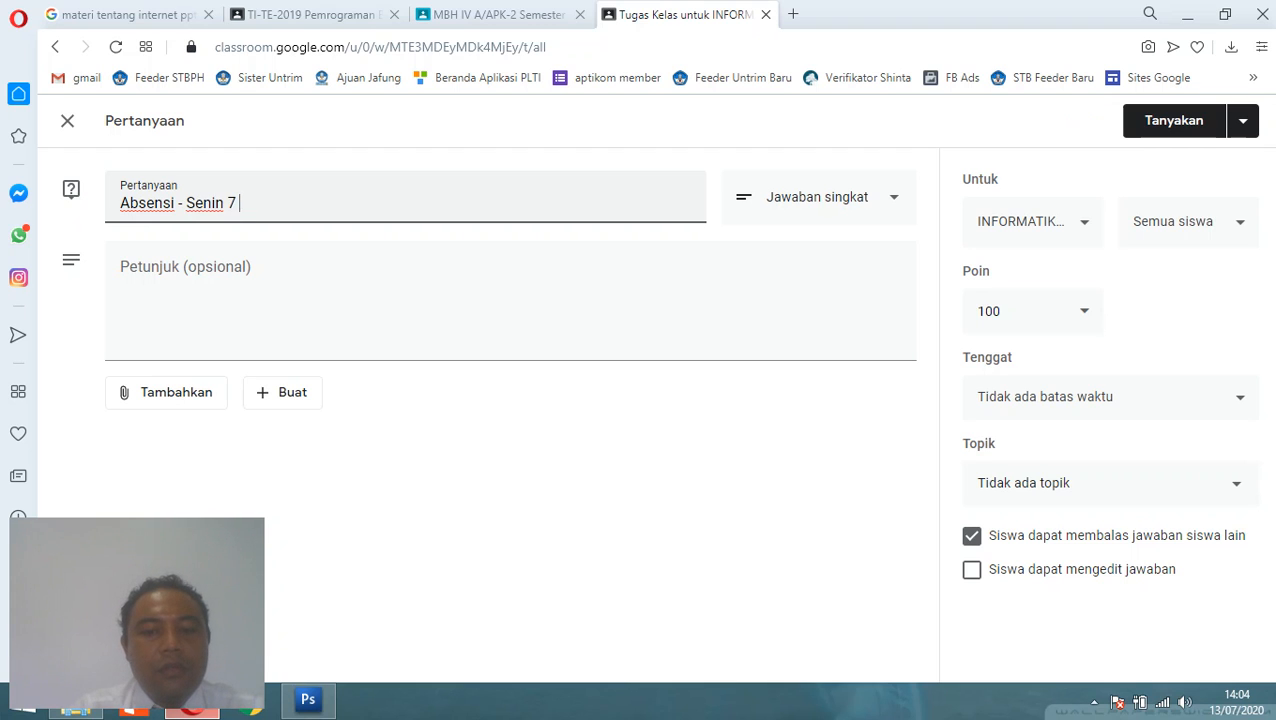
{"action": "type", "text": "Juli 2020"}
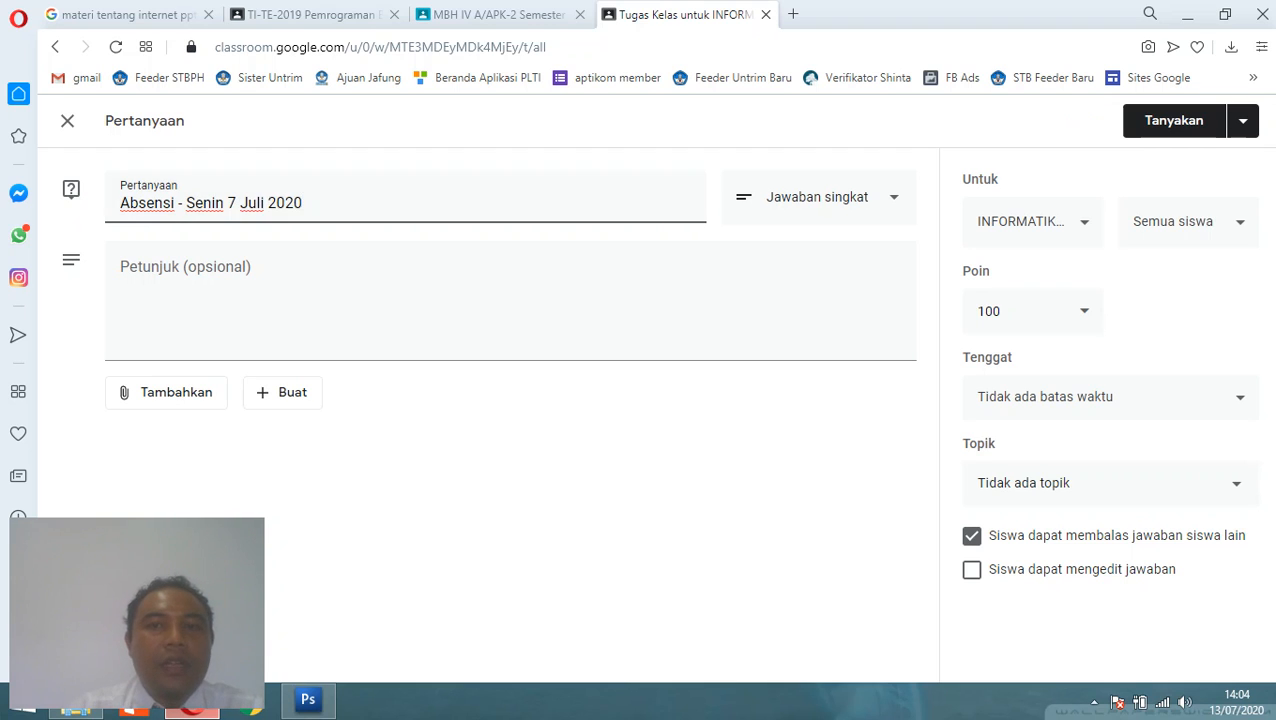
Step: Make the question multiple choice (Pilihan ganda) with "Hadir" as its only answer option
{"action": "left_click", "coordinate": [830, 198]}
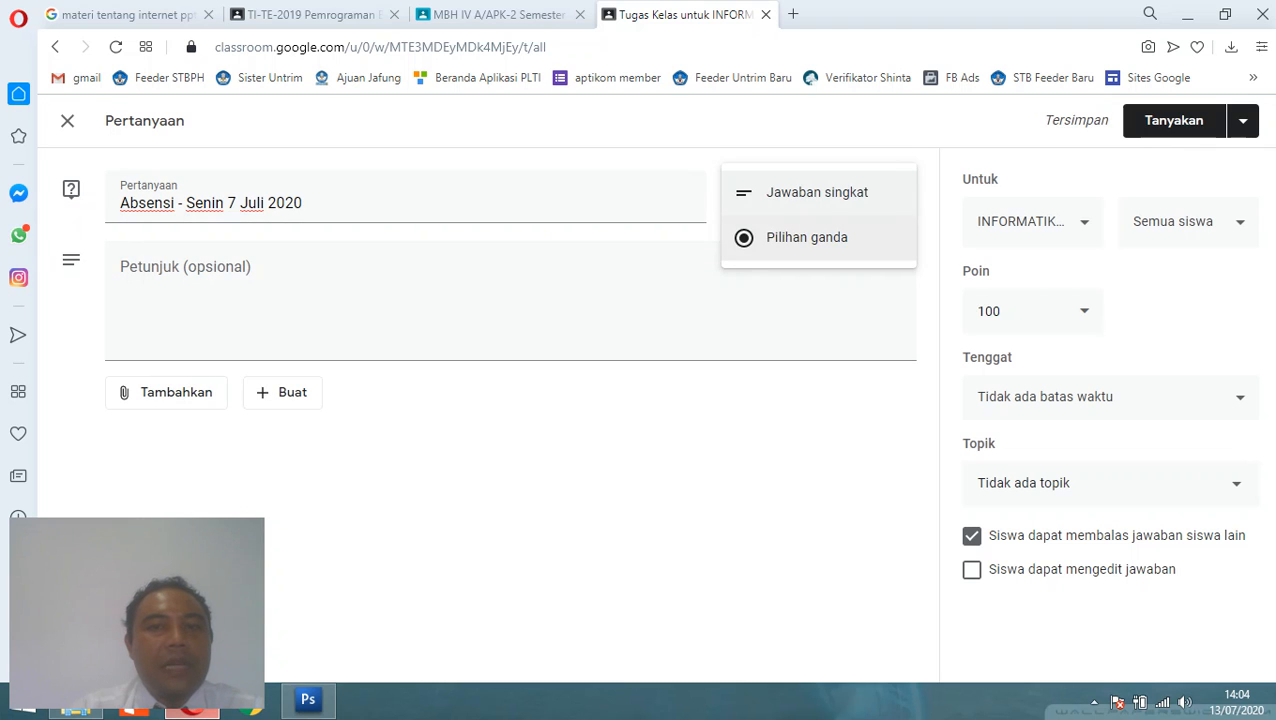
{"action": "left_click", "coordinate": [806, 237]}
{"action": "left_click", "coordinate": [177, 391]}
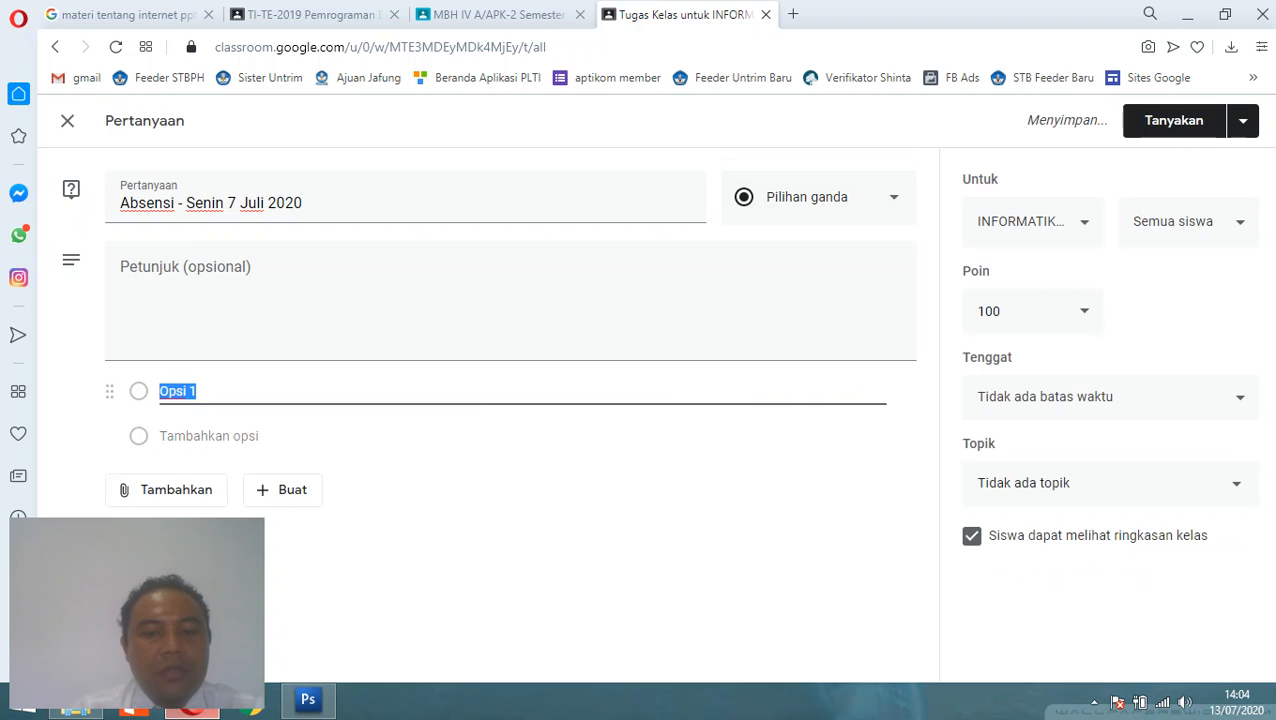
{"action": "type", "text": "Hadir"}
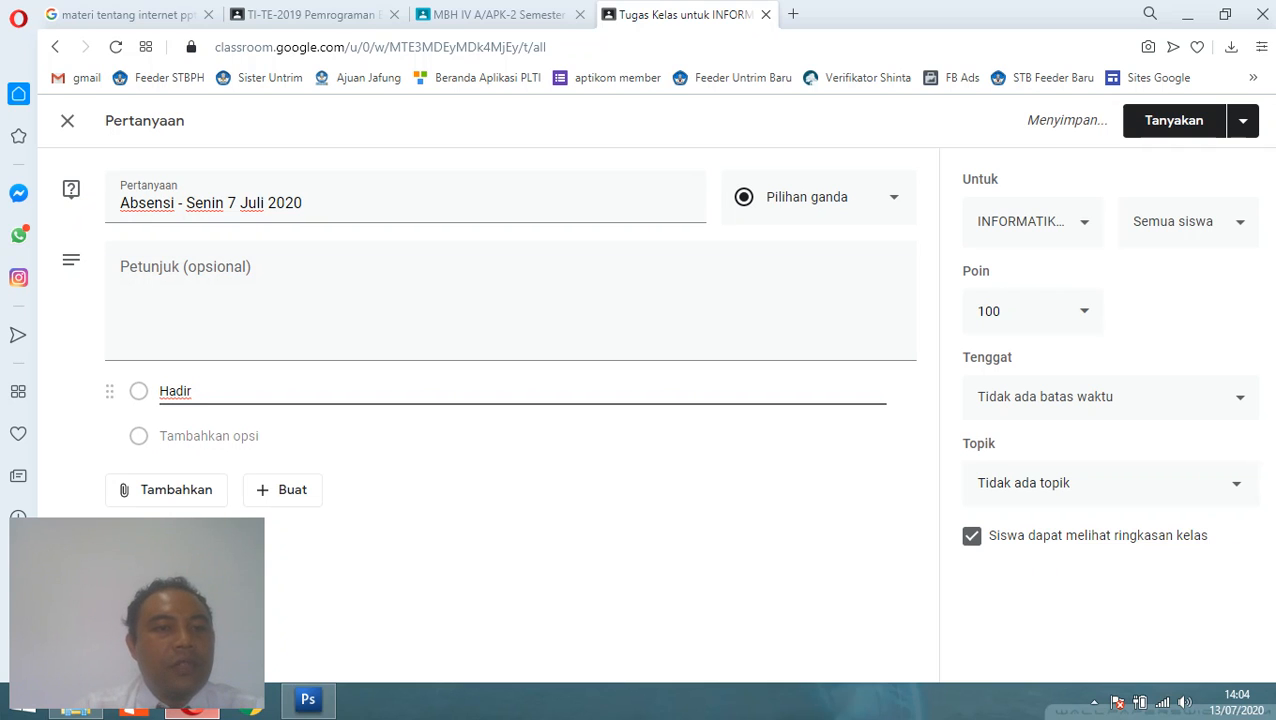
{"action": "key", "text": "shift+Left"}
{"action": "key", "text": "shift+Left"}
{"action": "key", "text": "shift+Left"}
{"action": "key", "text": "shift+Left"}
{"action": "key", "text": "shift+Left"}
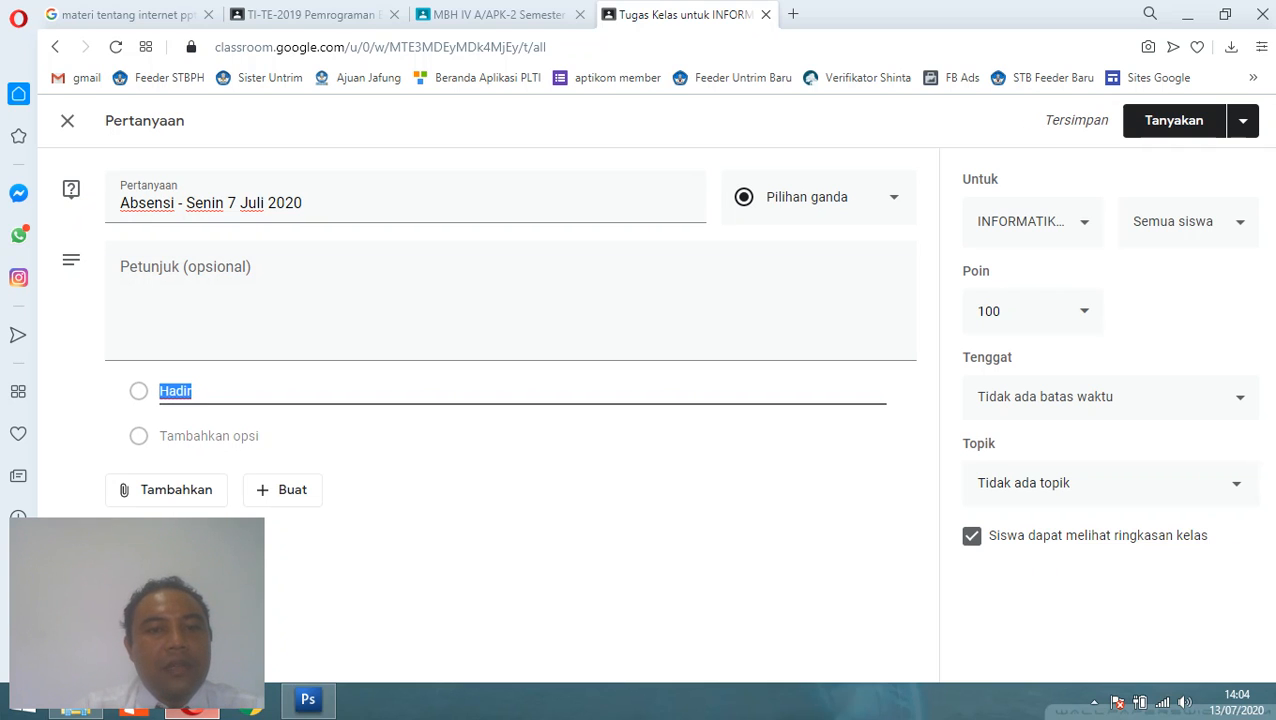
{"action": "left_click", "coordinate": [430, 530]}
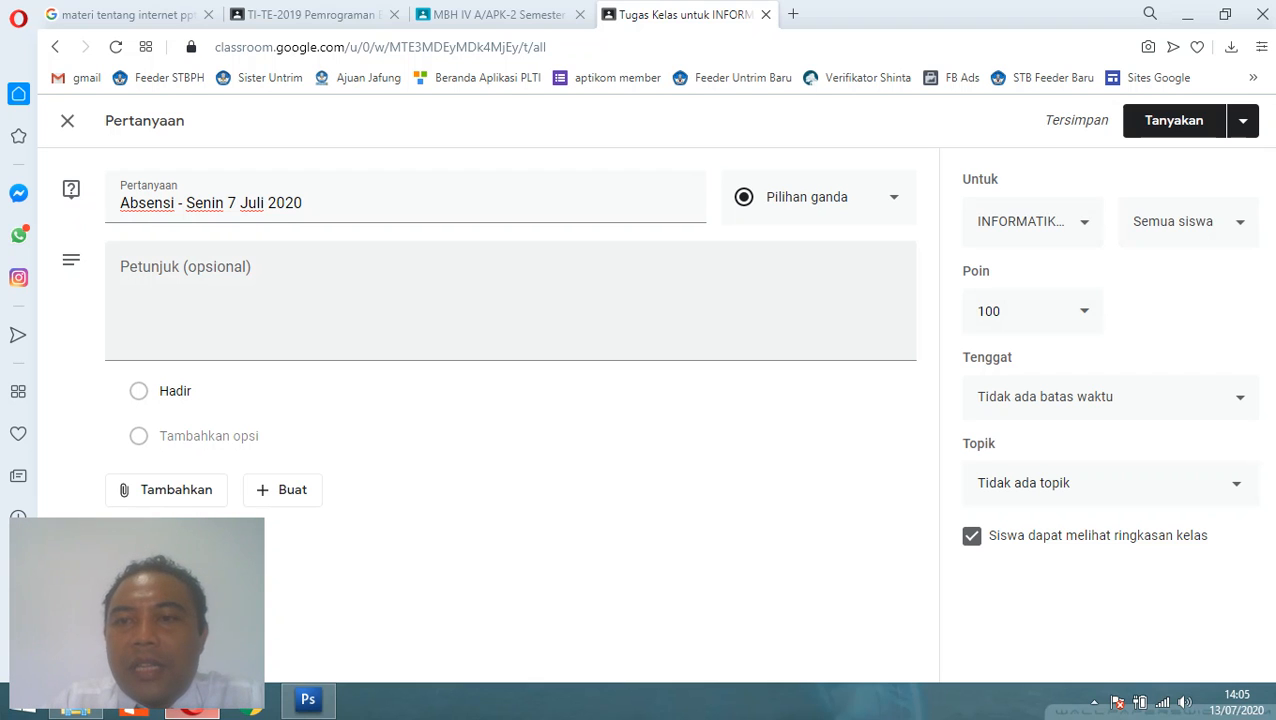
{"action": "left_click", "coordinate": [686, 302]}
Step: Mark the attendance question as ungraded (Tidak dinilai) and set its deadline to 13 Jul 2020 at 15.00
{"action": "left_click", "coordinate": [1084, 311]}
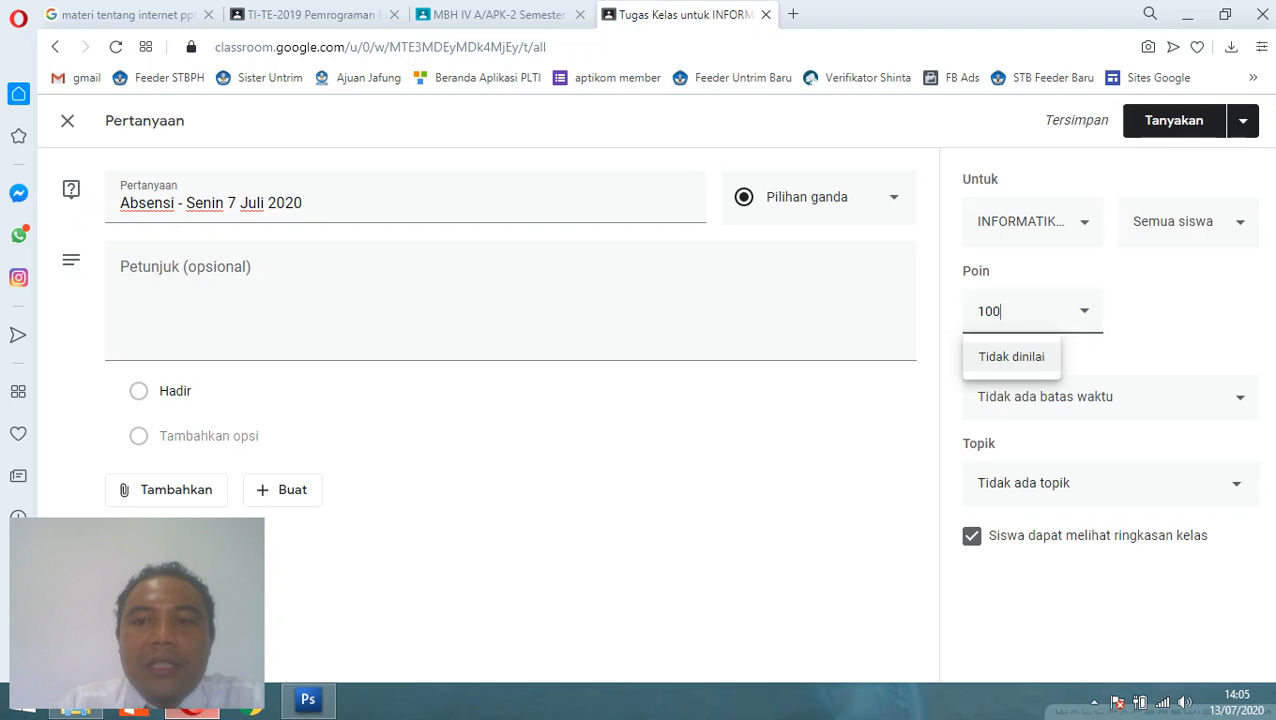
{"action": "left_click", "coordinate": [1011, 357]}
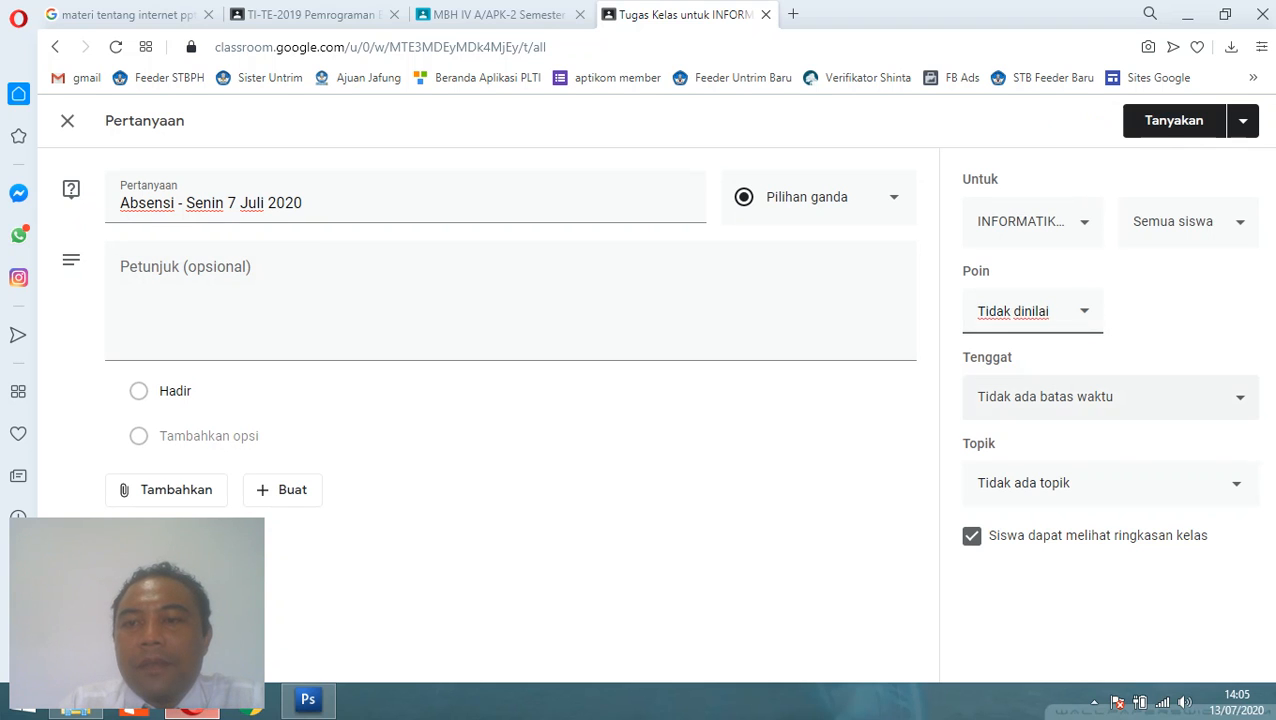
{"action": "left_click", "coordinate": [1110, 397]}
{"action": "left_click", "coordinate": [1075, 469]}
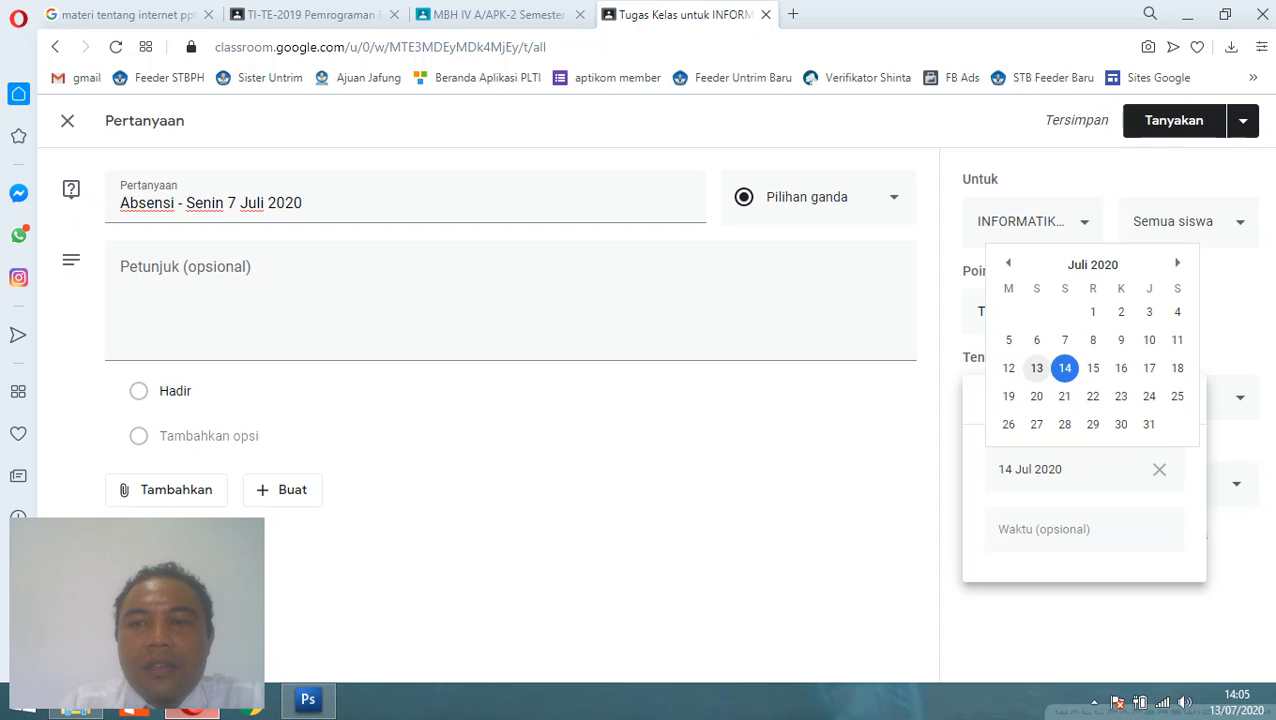
{"action": "left_click", "coordinate": [1034, 368]}
{"action": "left_click", "coordinate": [1075, 529]}
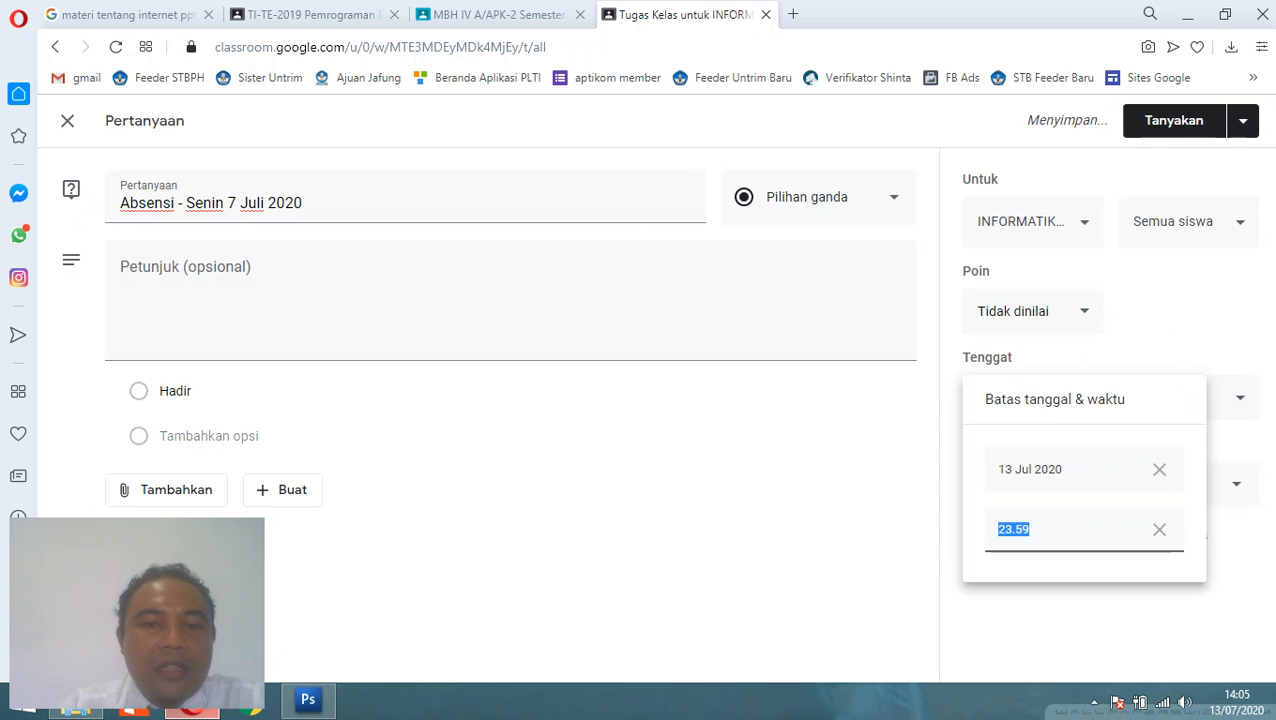
{"action": "type", "text": "15.00"}
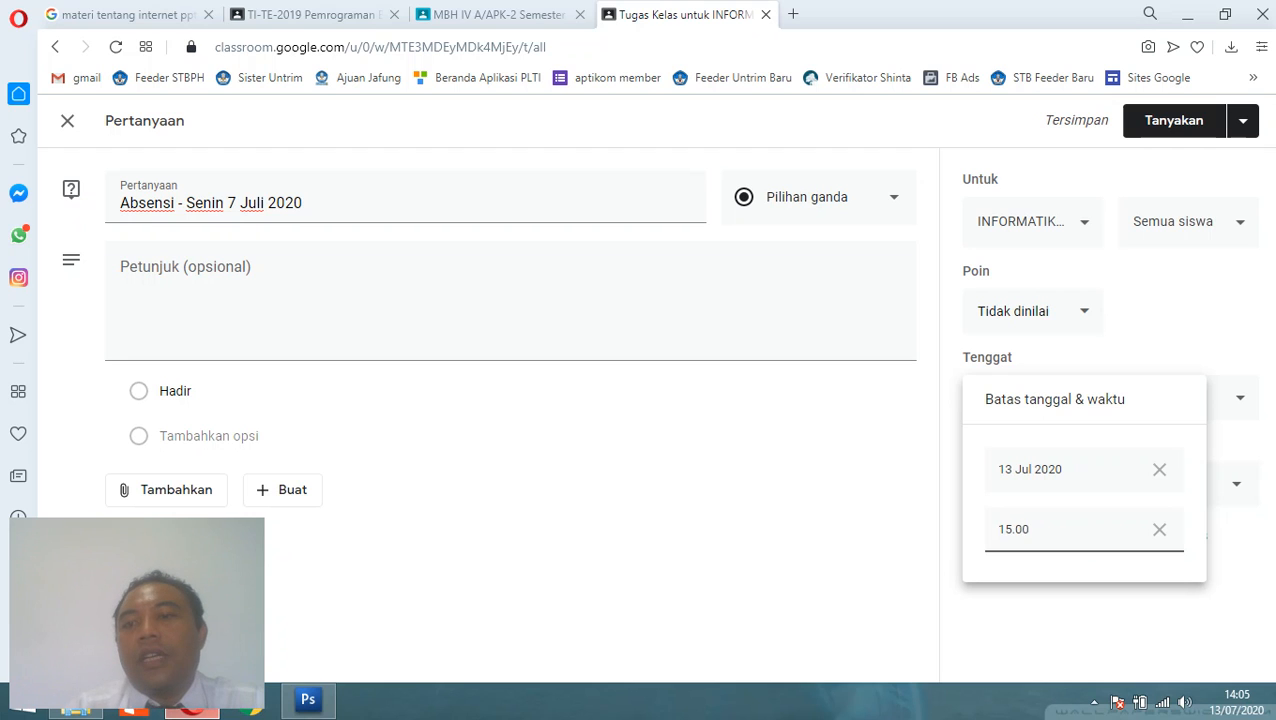
{"action": "key", "text": "Return"}
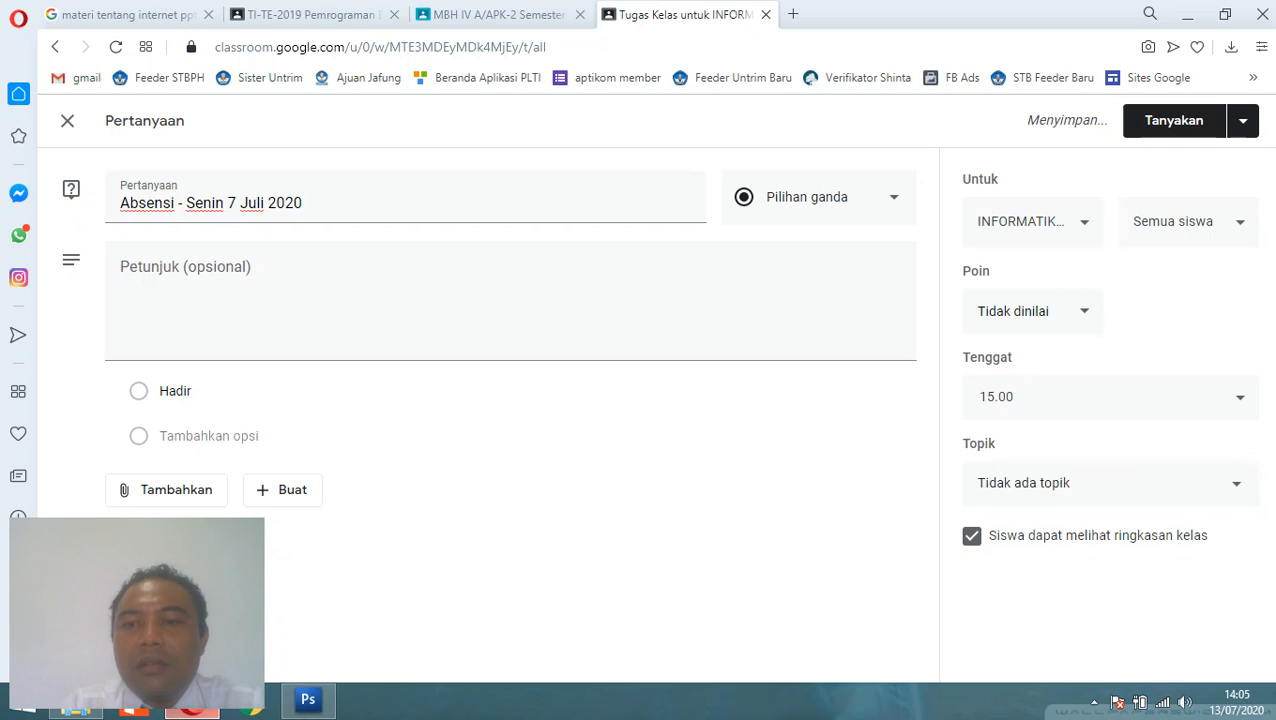
Step: File the attendance question under the topic "Pertemuan 1 - Pengantar PBO", review the publishing options and post it immediately
{"action": "left_click", "coordinate": [1110, 483]}
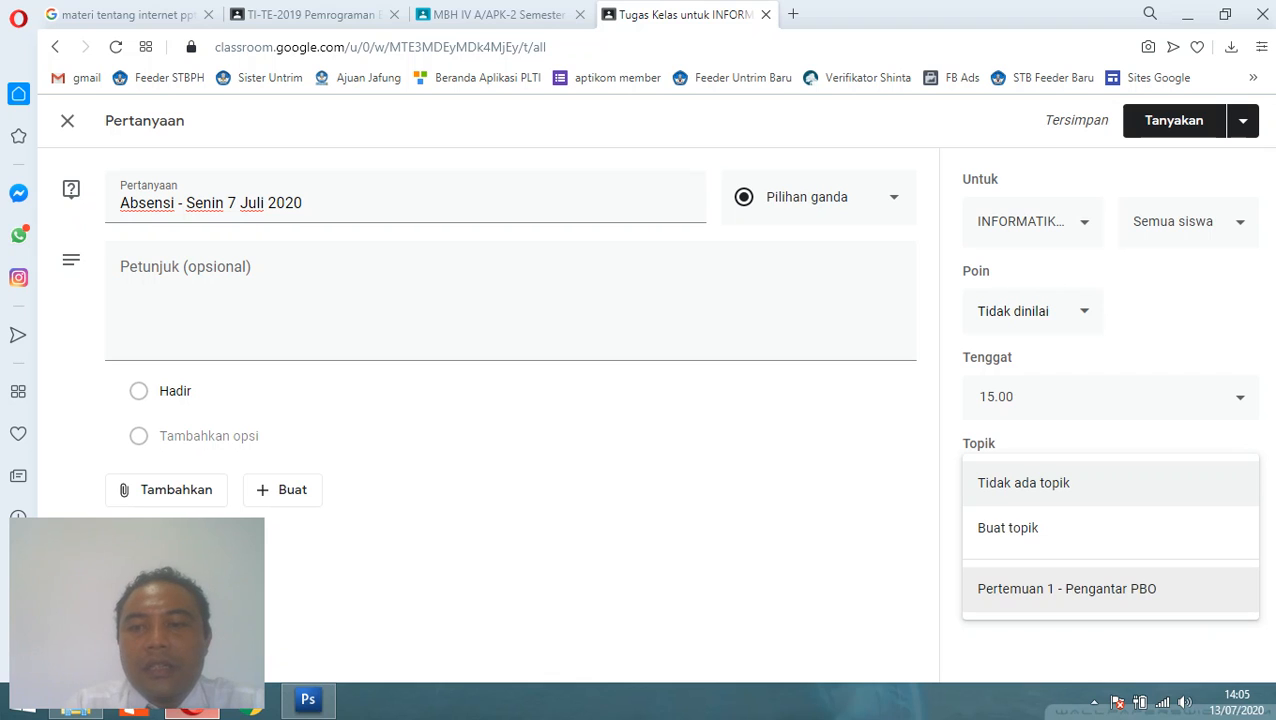
{"action": "left_click", "coordinate": [1067, 588]}
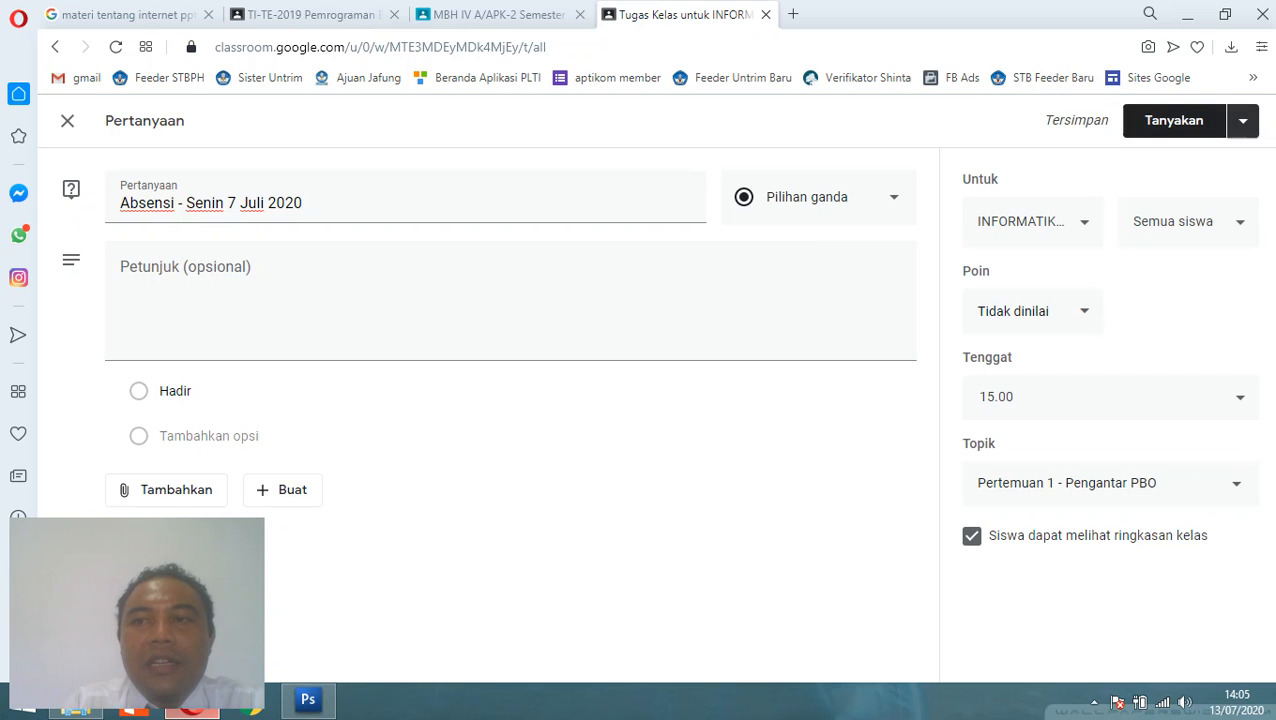
{"action": "left_click", "coordinate": [1242, 120]}
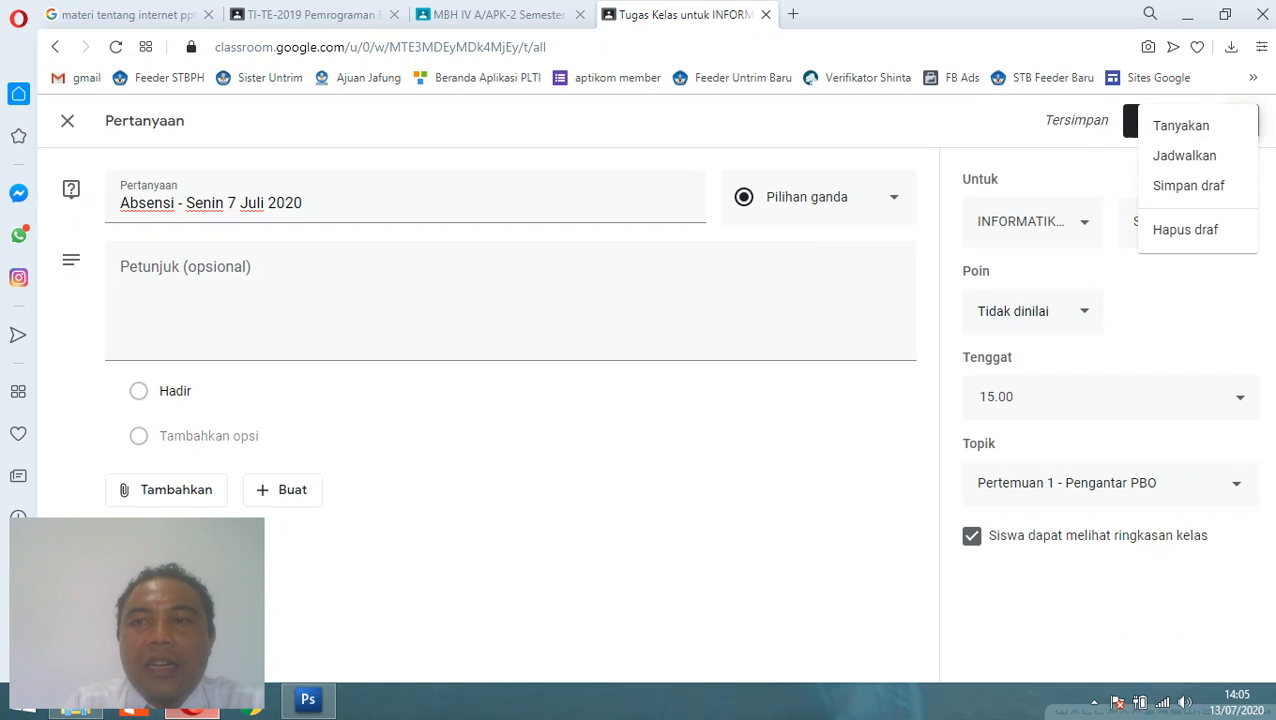
{"action": "left_click", "coordinate": [1130, 121]}
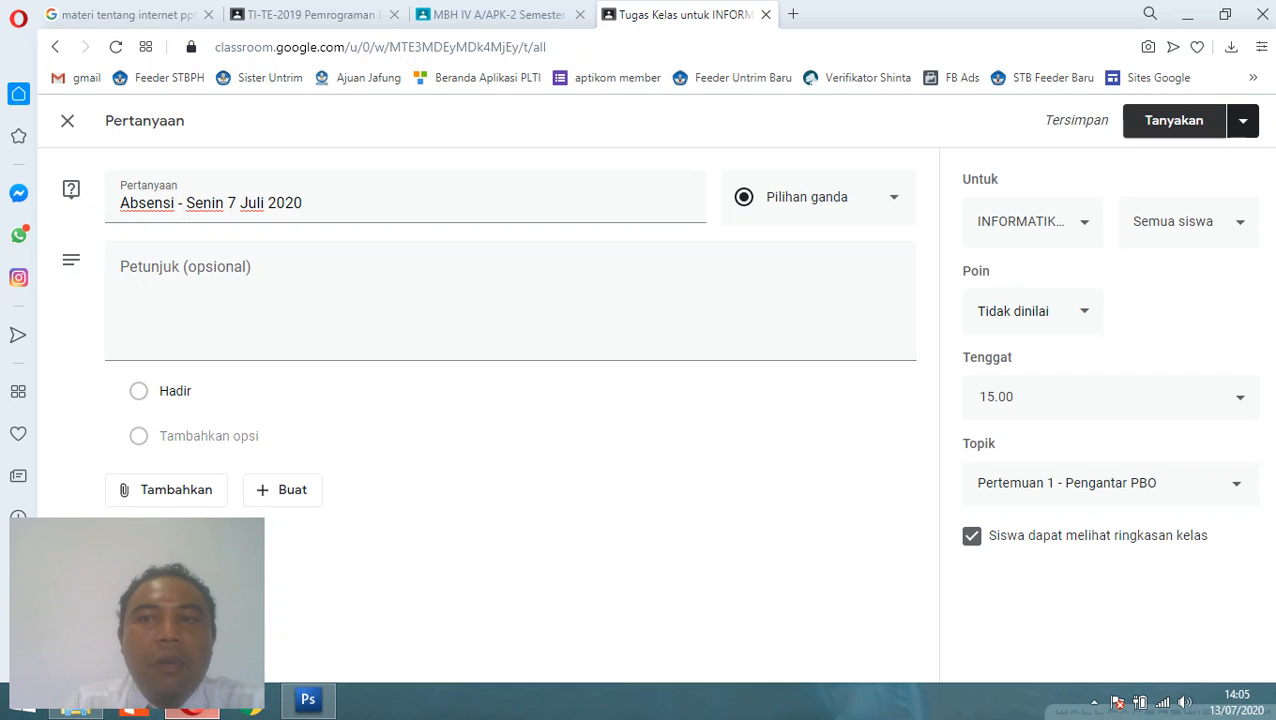
{"action": "left_click", "coordinate": [1242, 120]}
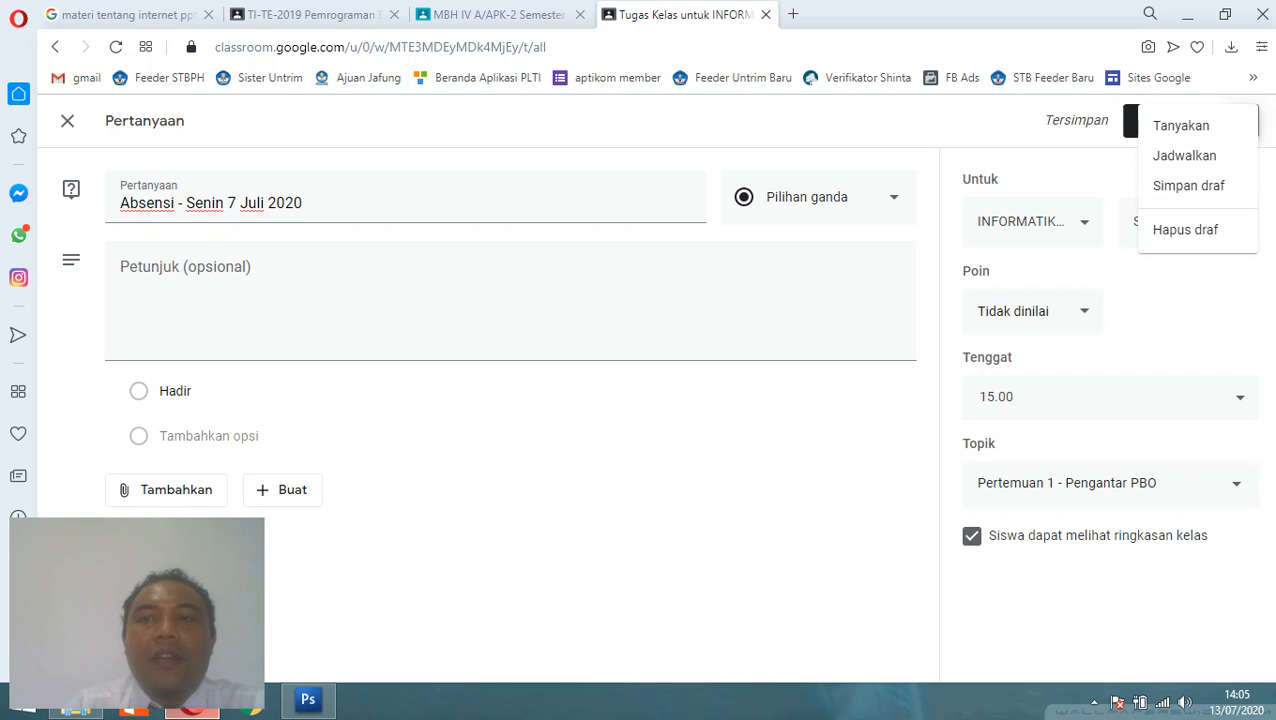
{"action": "left_click", "coordinate": [1084, 153]}
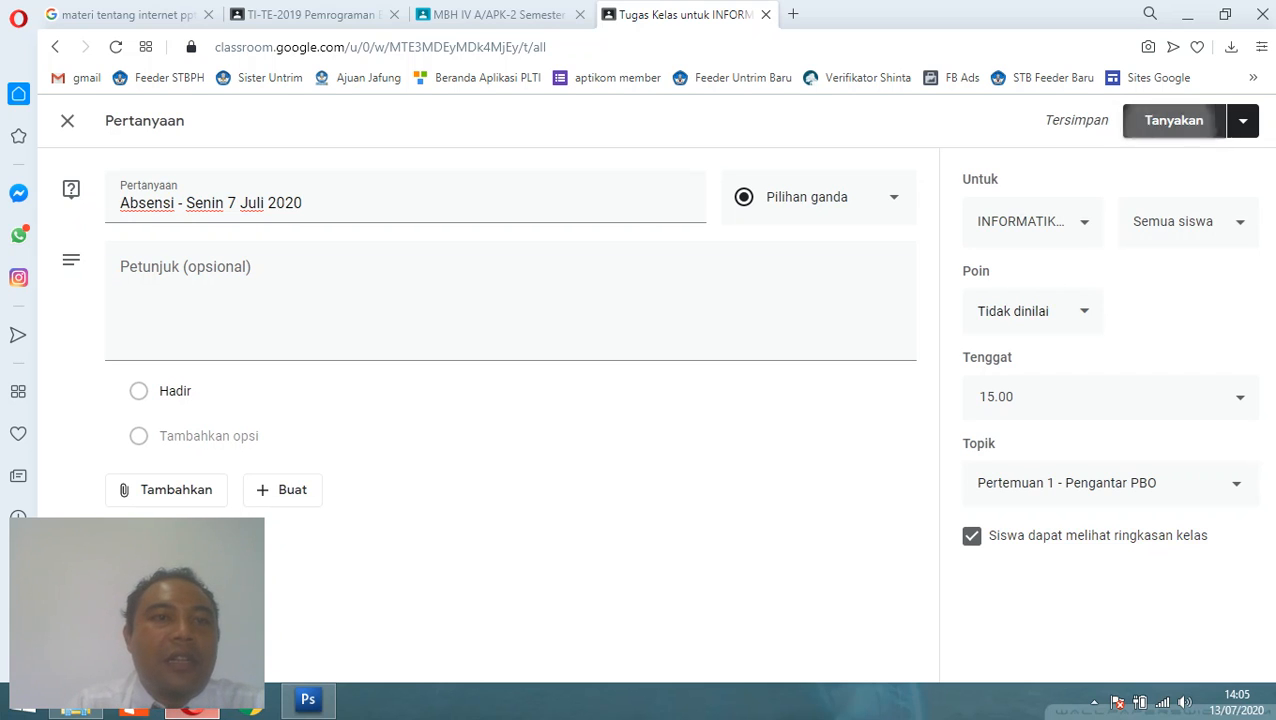
{"action": "left_click", "coordinate": [1174, 120]}
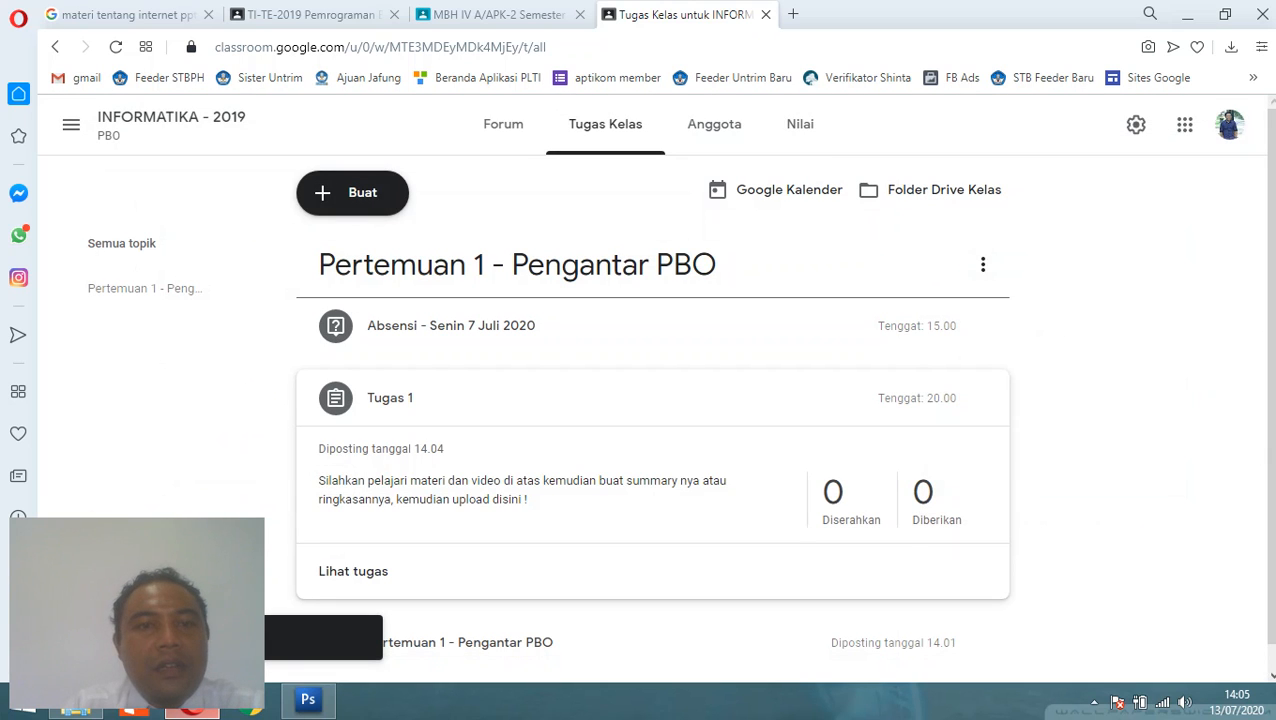
Step: Expand the posted material "Pertemuan 1 - Pengantar PBO" and the assignment "Tugas 1" in the classwork list to review their details
{"action": "scroll", "coordinate": [652, 418], "scroll_direction": "down", "scroll_amount": 1}
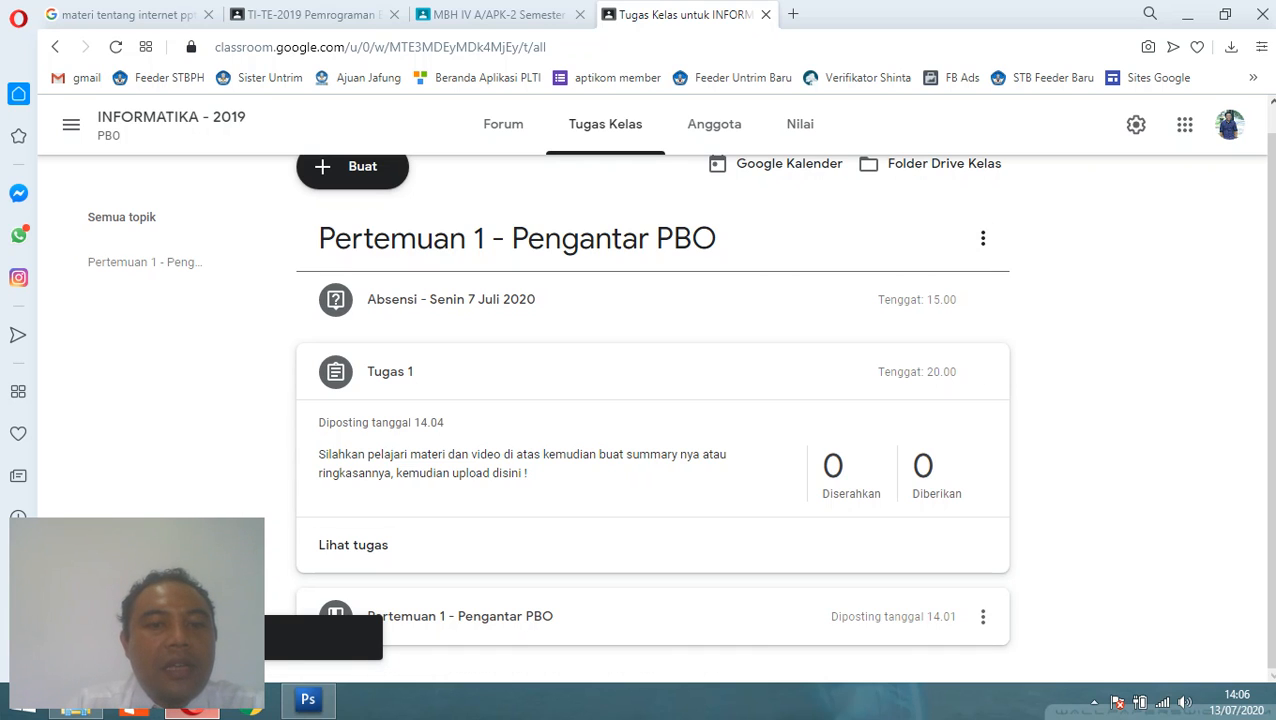
{"action": "left_click", "coordinate": [500, 616]}
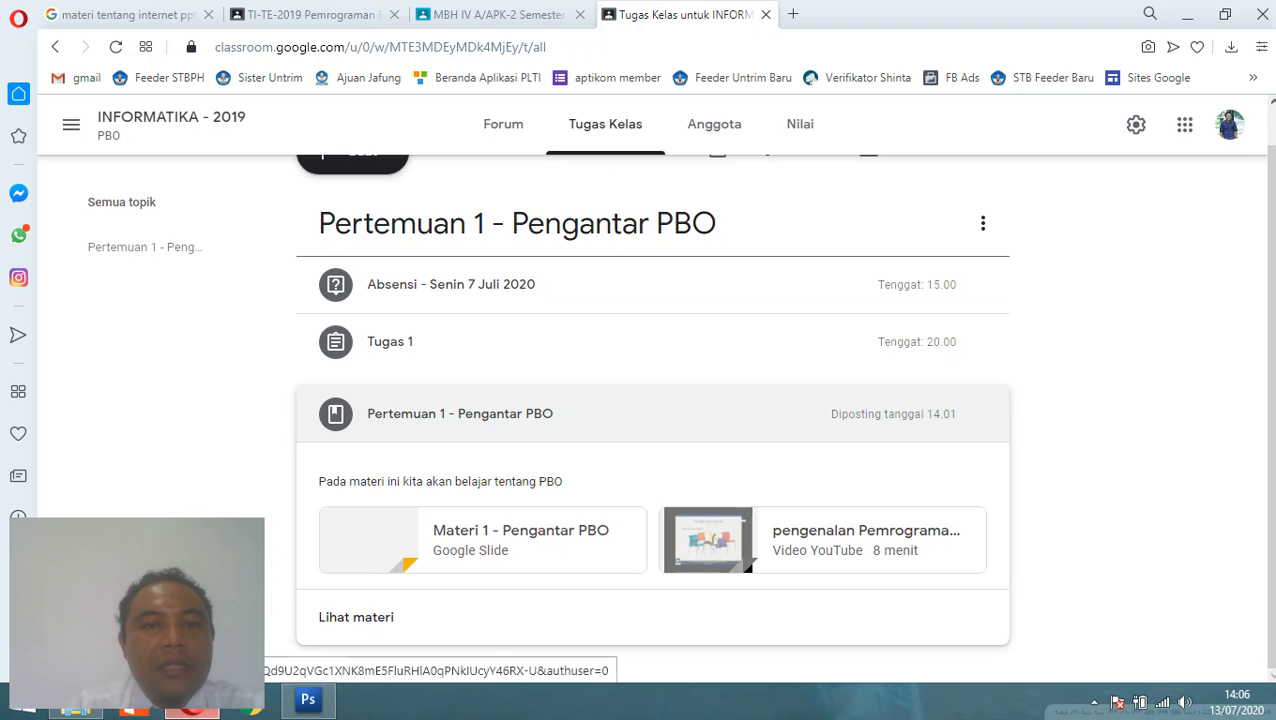
{"action": "left_click", "coordinate": [390, 341]}
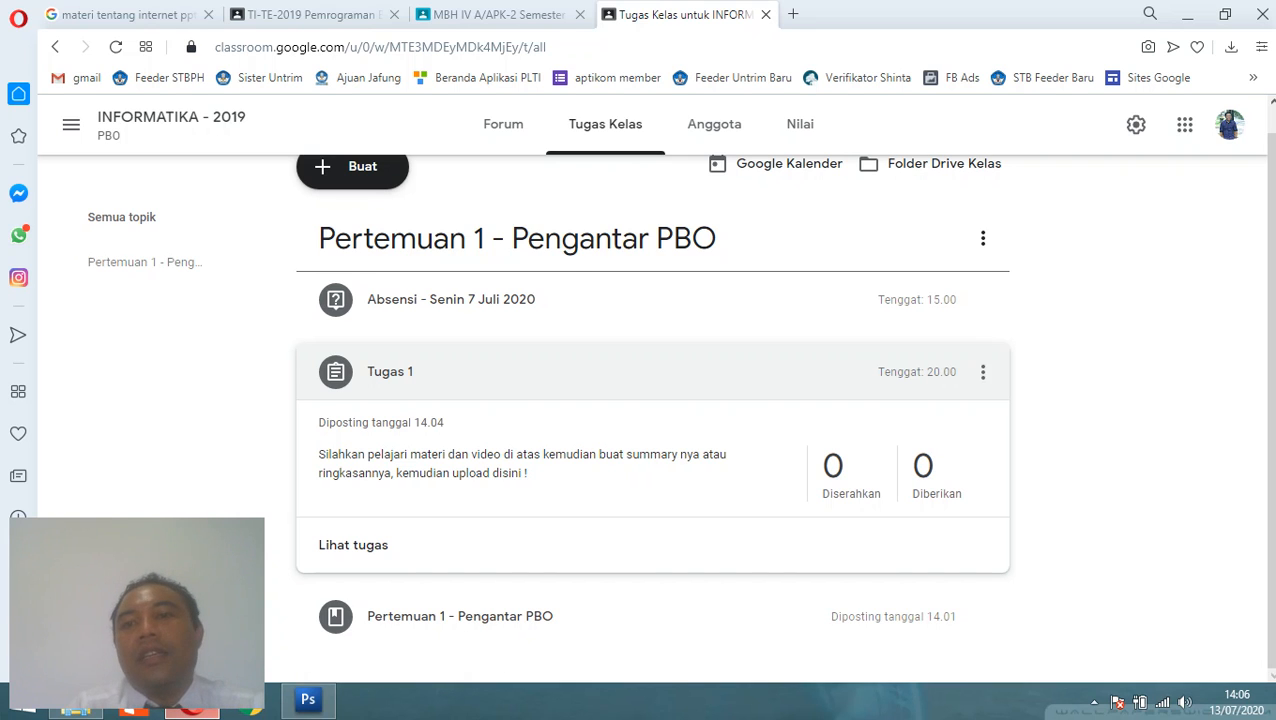
{"action": "scroll", "coordinate": [650, 350], "scroll_direction": "up", "scroll_amount": 1}
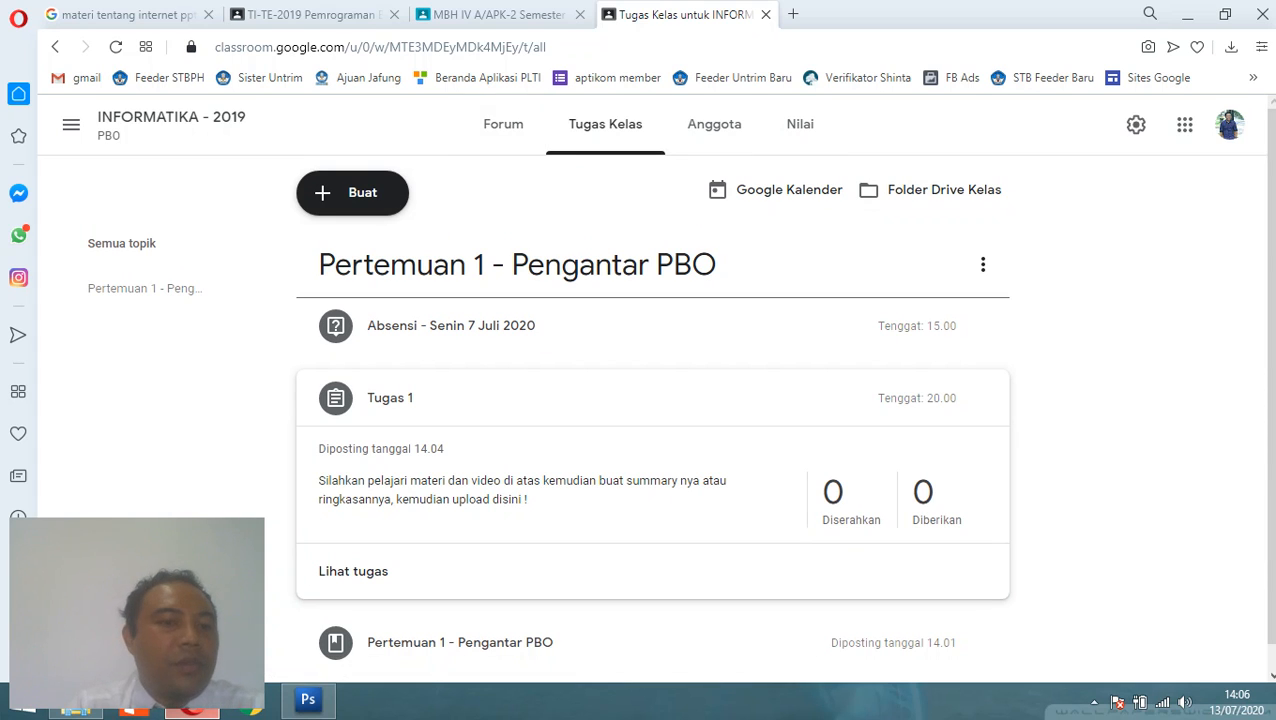
{"action": "left_click", "coordinate": [1094, 702]}
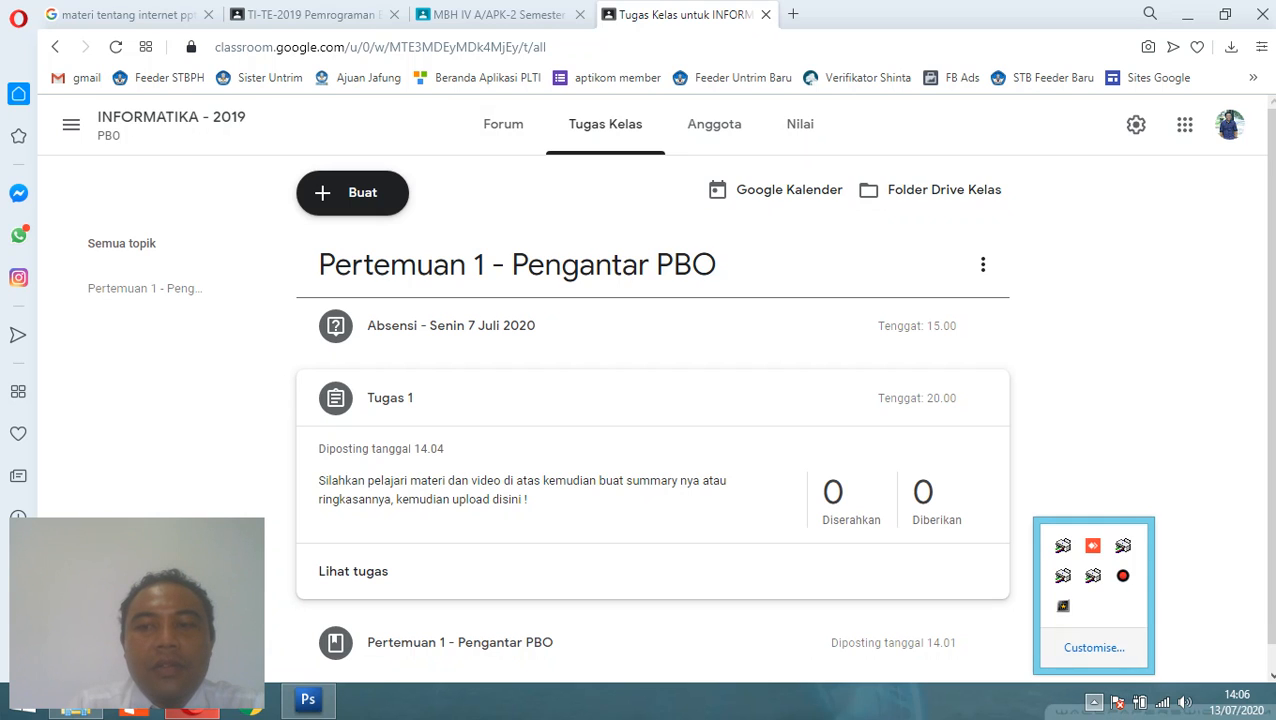
{"action": "left_click", "coordinate": [1123, 576]}
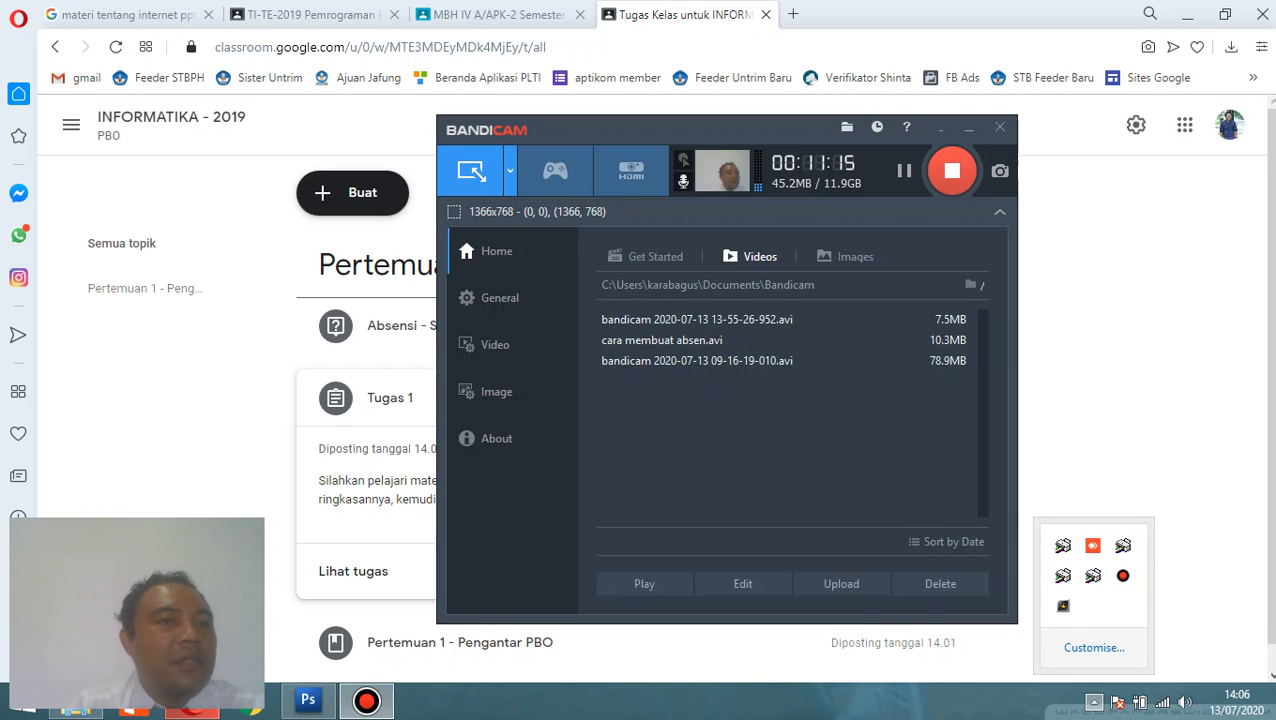